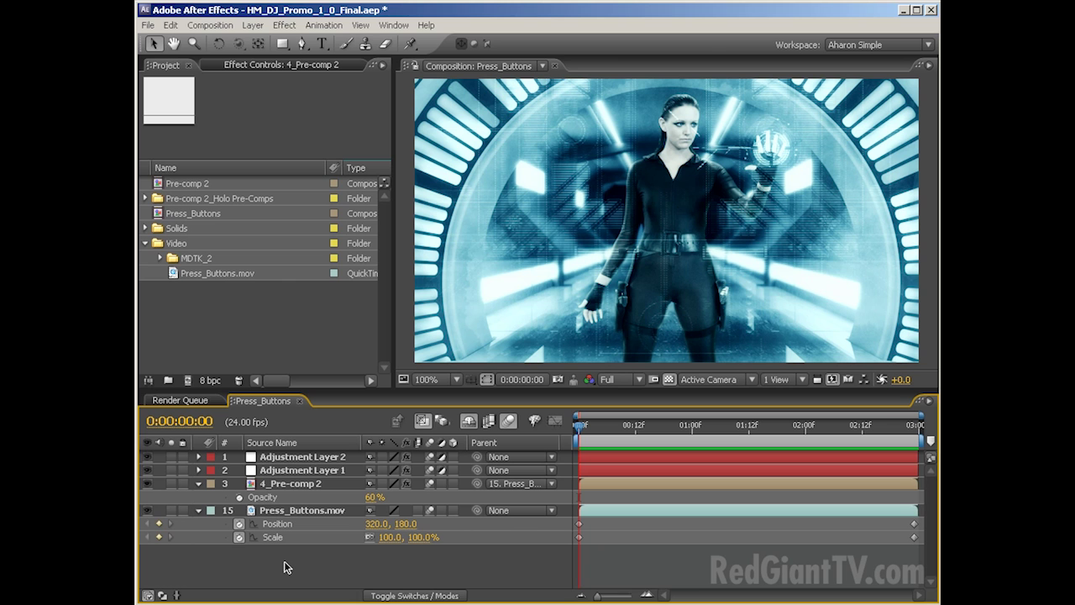
Play back the finished Press_Buttons hologram composite, then select the raw Press_Buttons.mov footage
click(300, 563)
key(space)
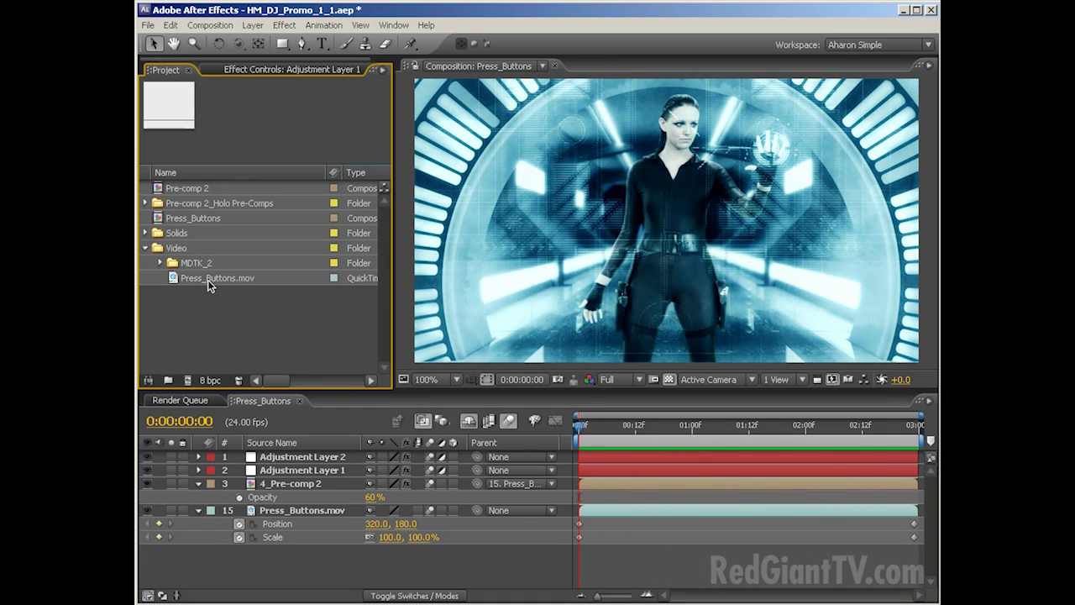
click(207, 280)
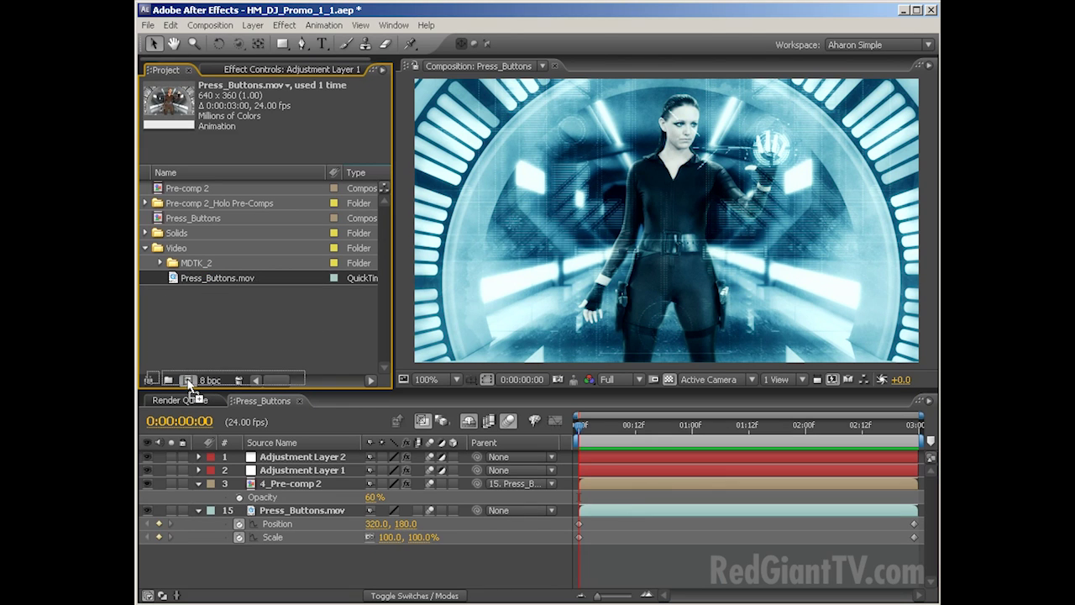
Build a Press_Buttons 2 comp from Press_Buttons.mov and preview the raw footage
drag(189, 385, 187, 378)
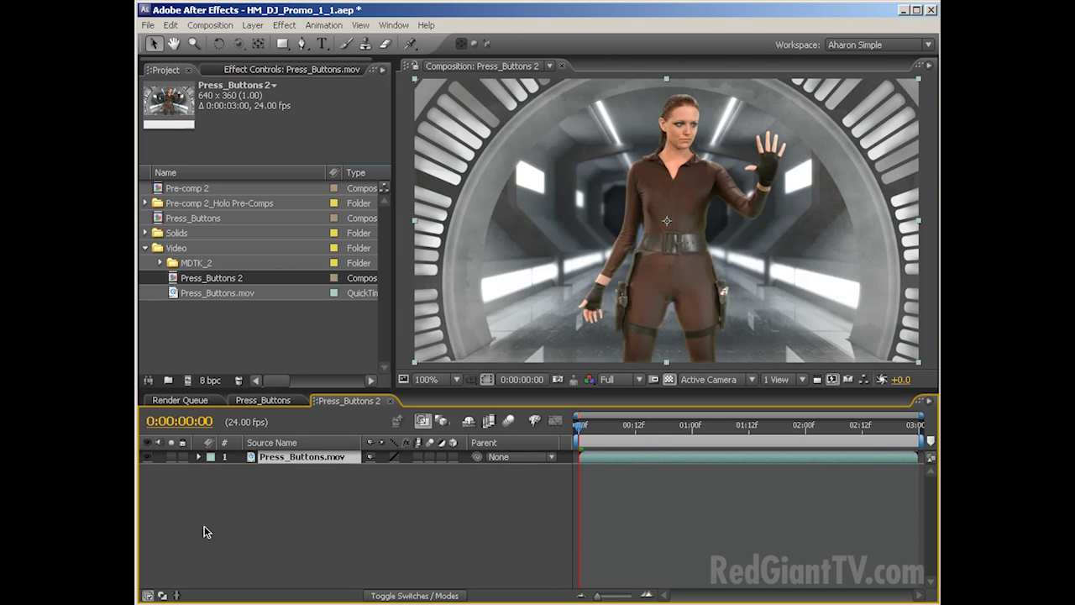
key(space)
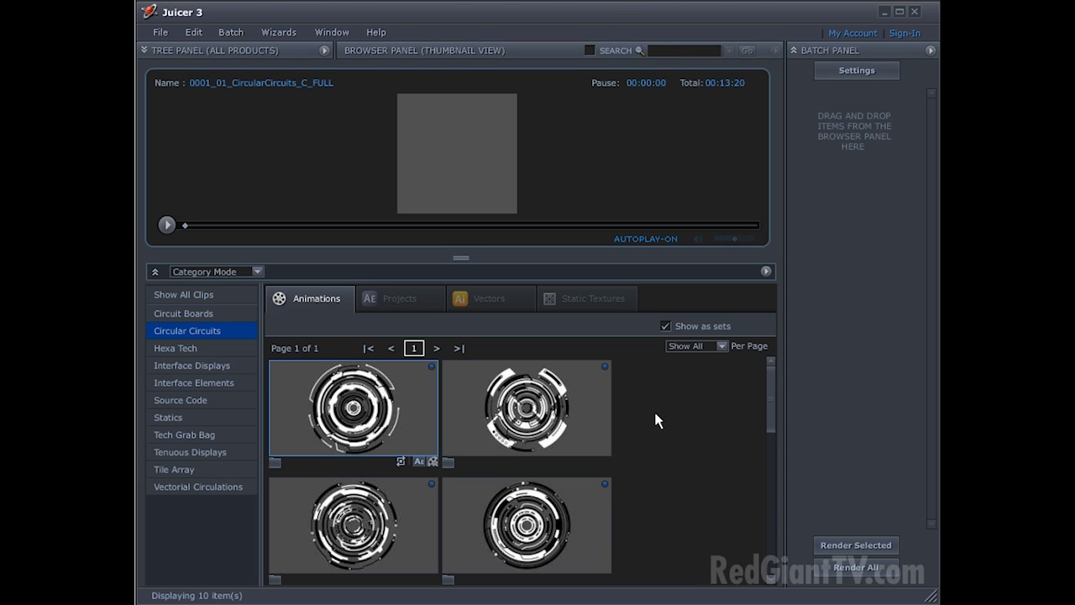
Add the first CircularCircuits C clip to the Juicer 3 batch and view its After Effects export options
click(361, 403)
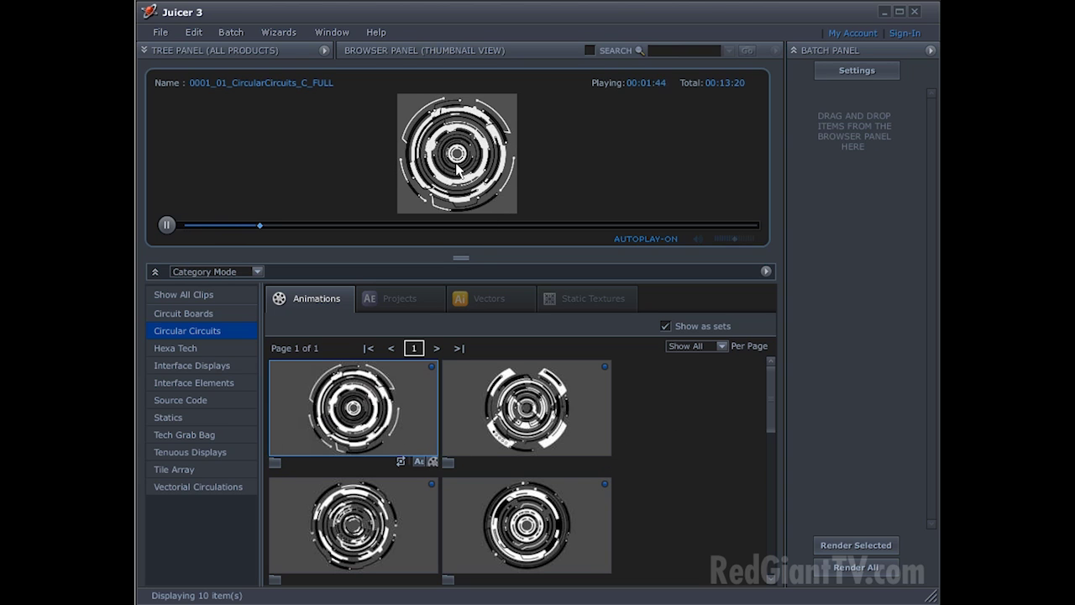
drag(336, 409, 836, 247)
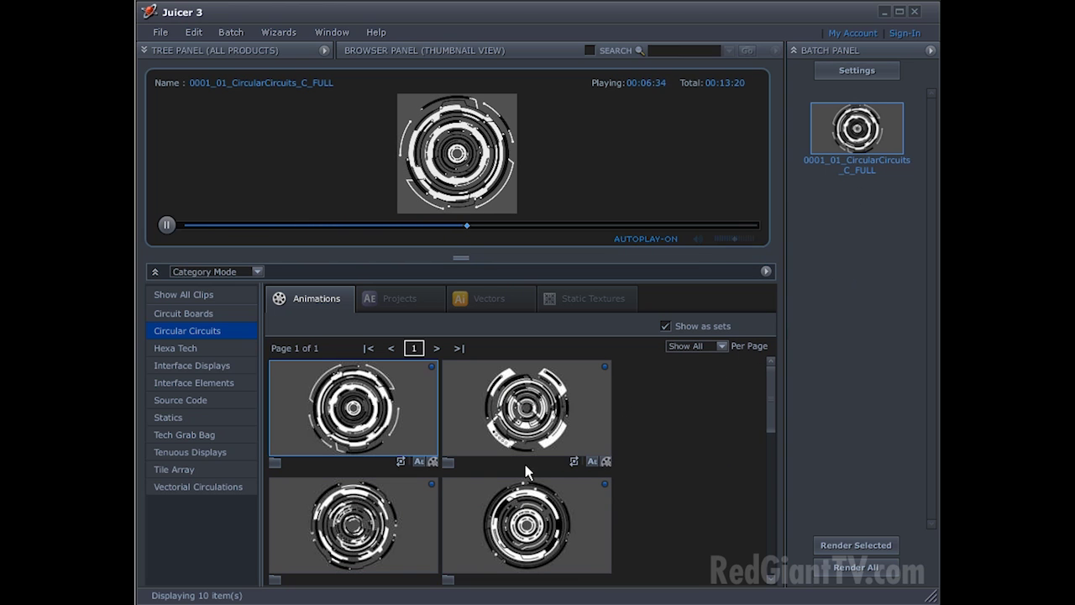
click(418, 462)
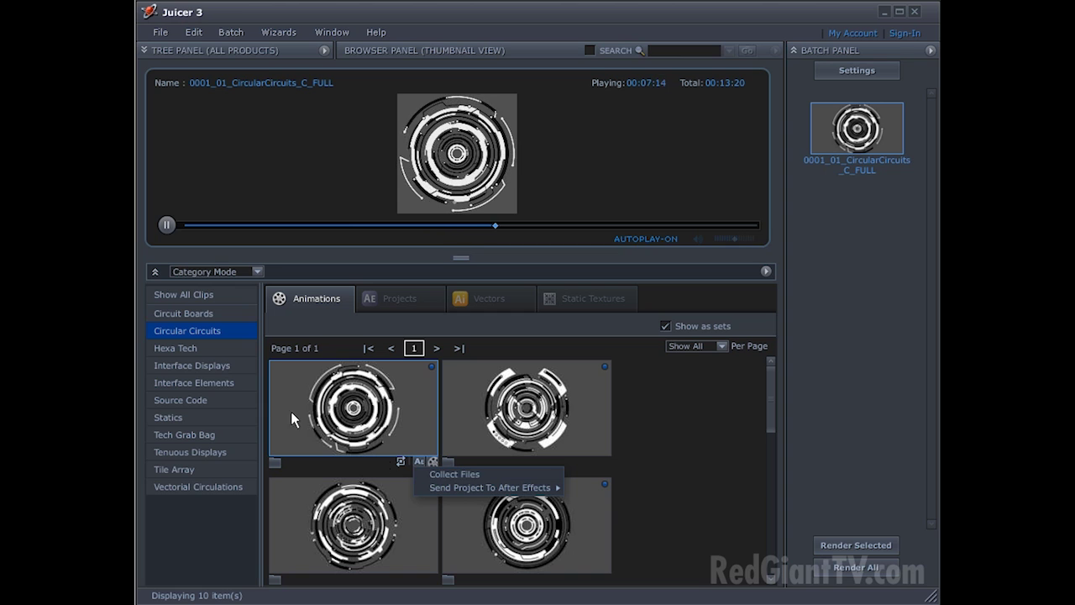
Preview InterfaceDisplays C2 from the Interface Displays category and add it to the render batch
click(210, 371)
click(206, 365)
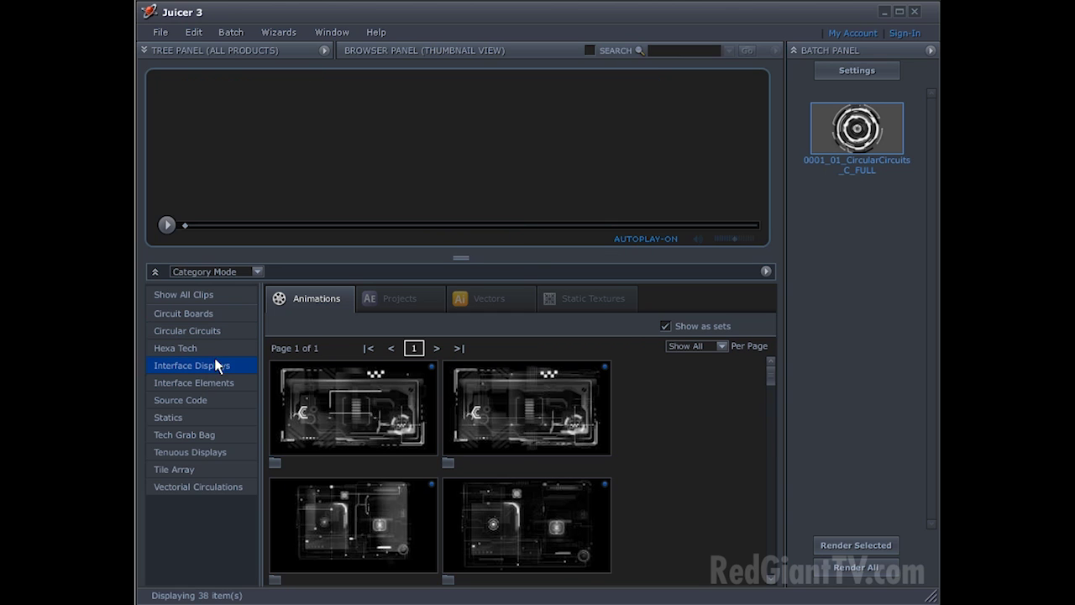
click(516, 406)
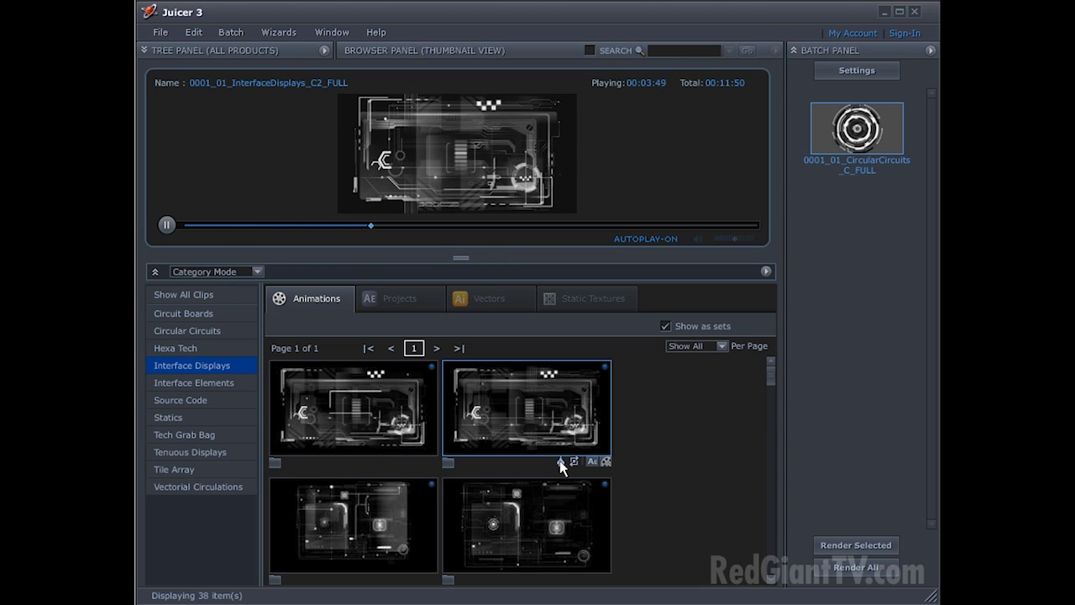
mouse_move(561, 464)
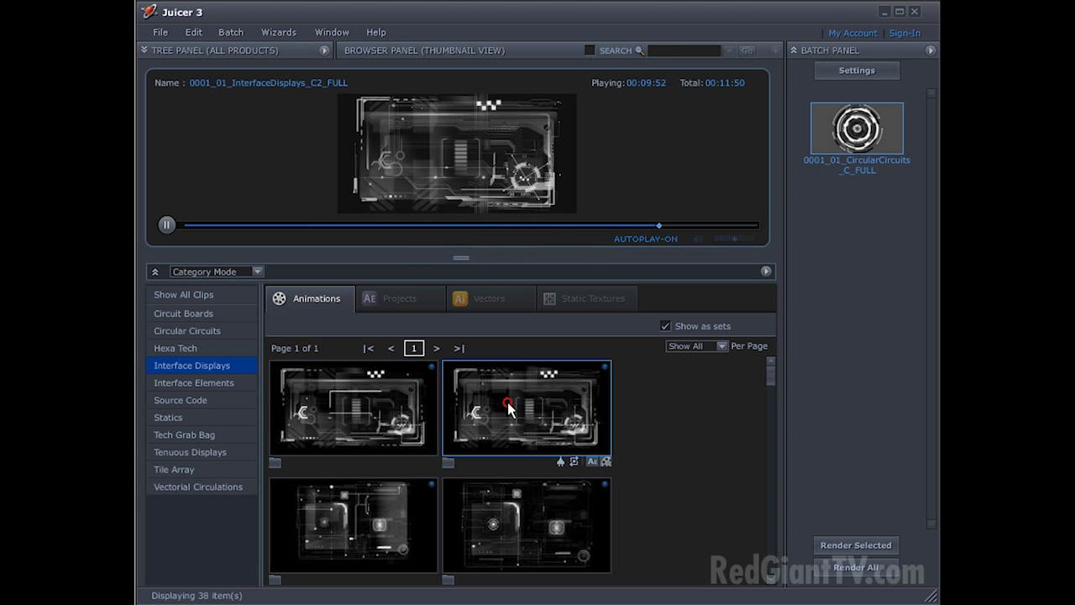
drag(508, 408, 839, 247)
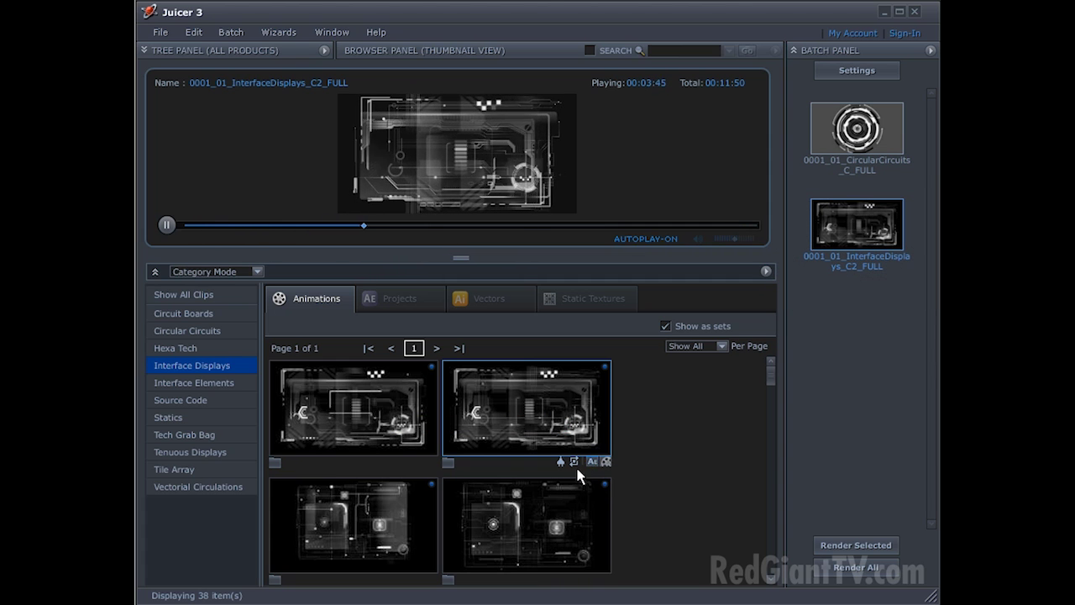
mouse_move(561, 463)
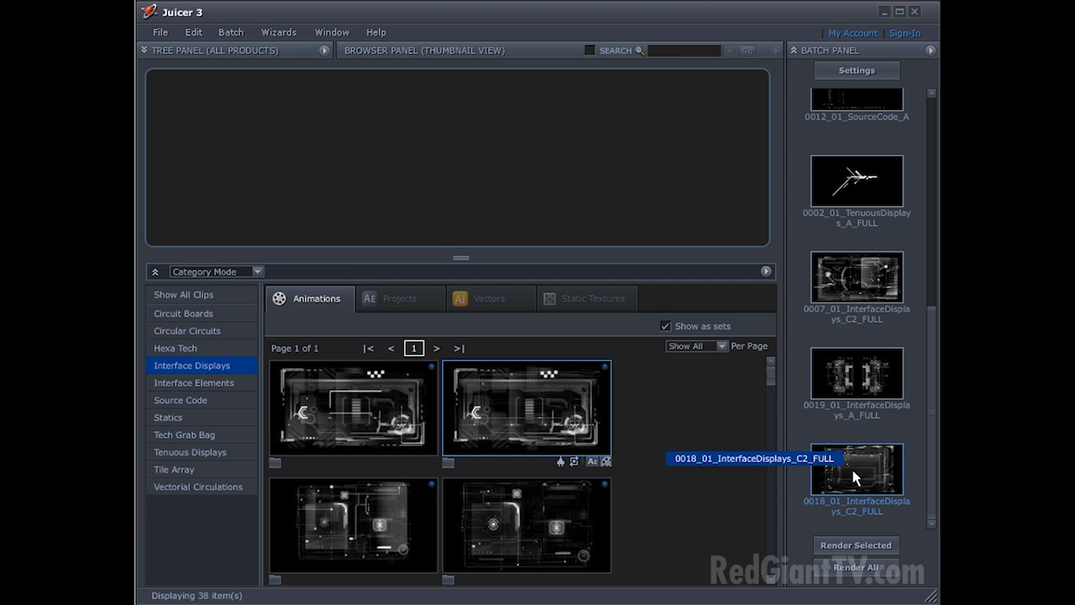
click(857, 70)
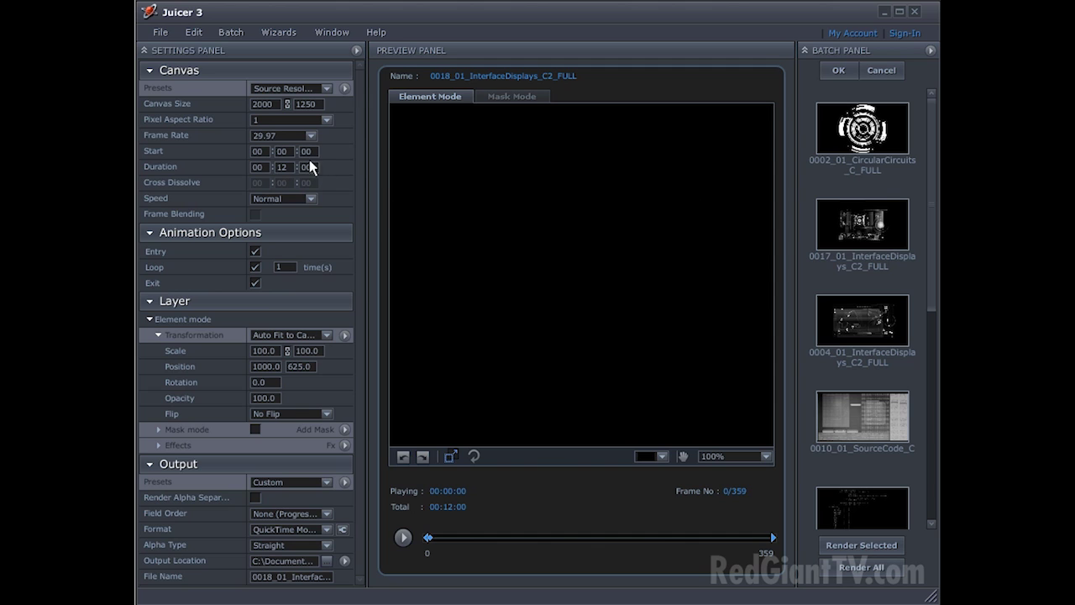
Set the Juicer batch canvas to 320×199 and the frame rate to 24 fps
click(265, 104)
click(309, 140)
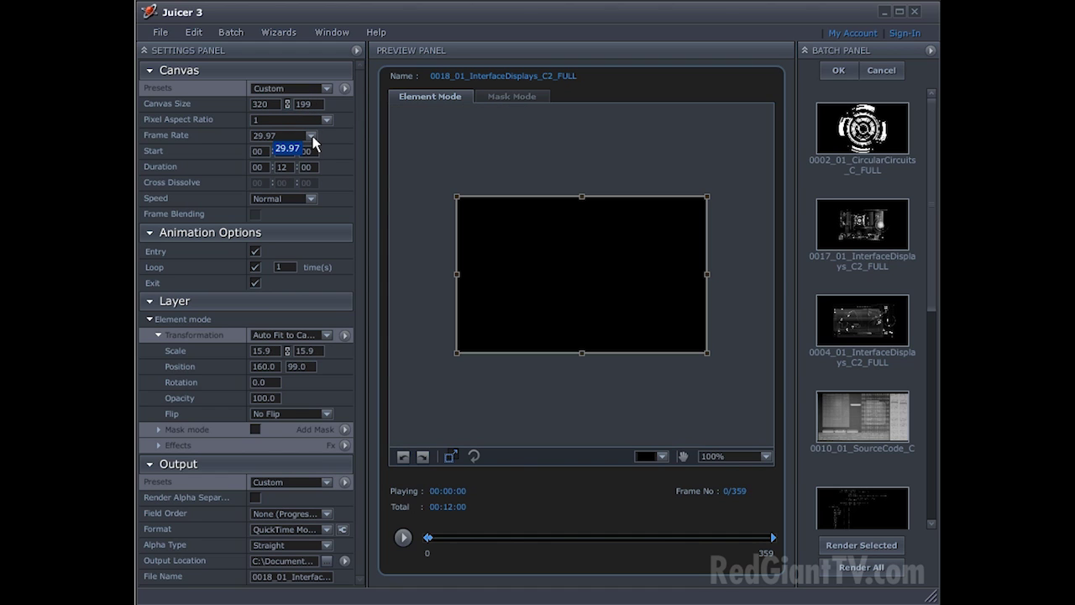
click(311, 141)
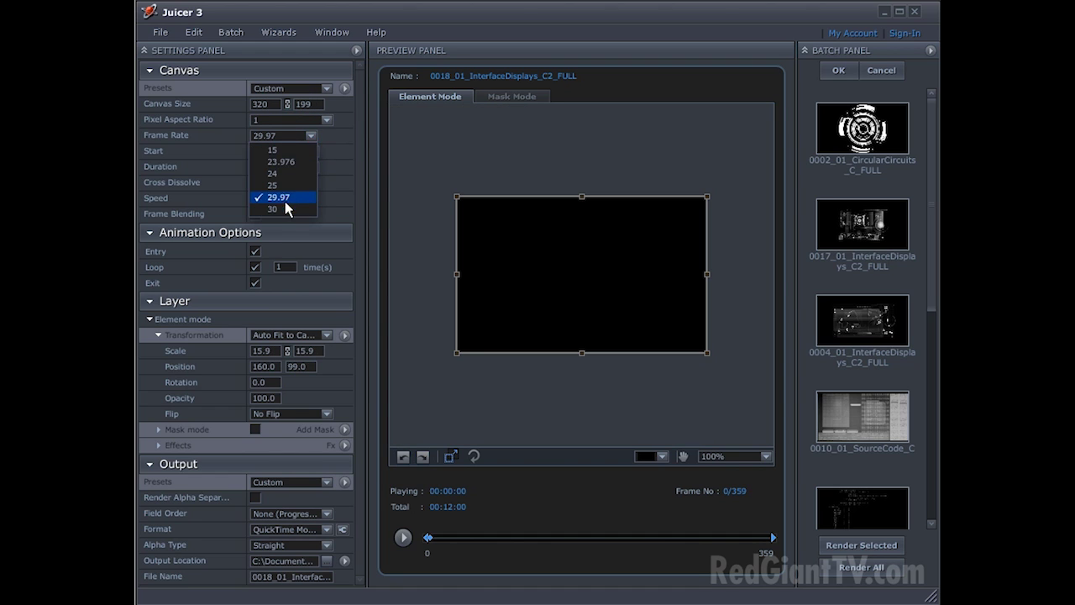
click(283, 174)
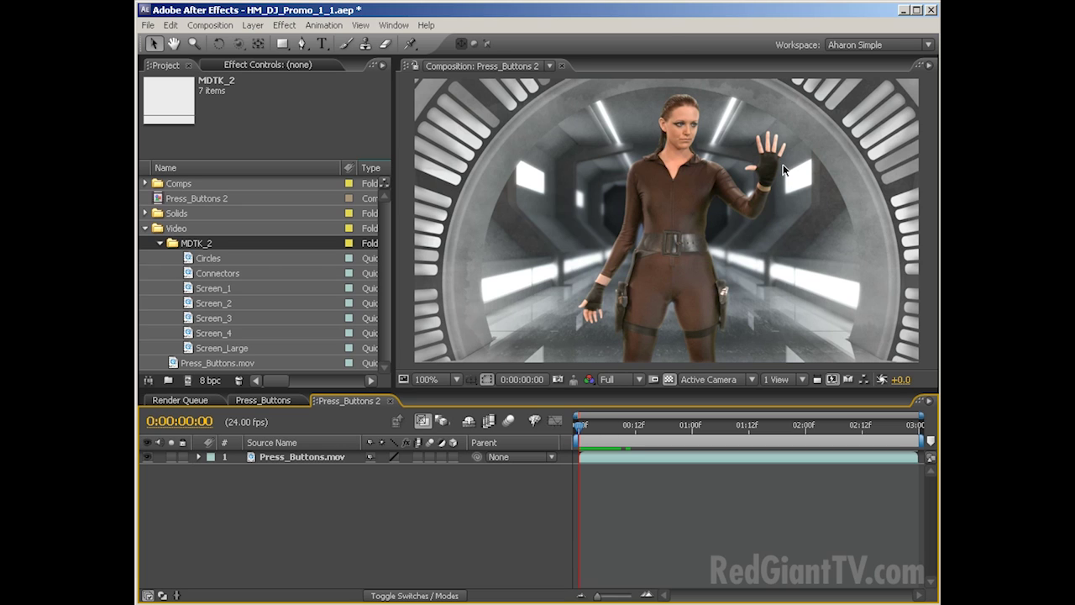
Add the Circles clip to Press_Buttons 2 and trim it to end at 0:23
click(210, 259)
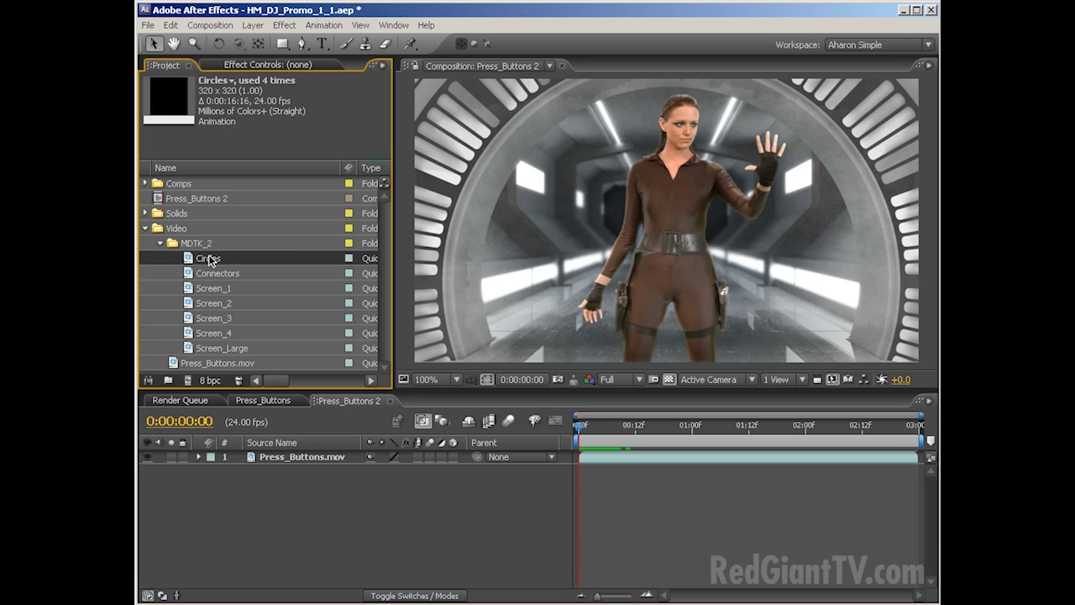
drag(209, 259, 773, 170)
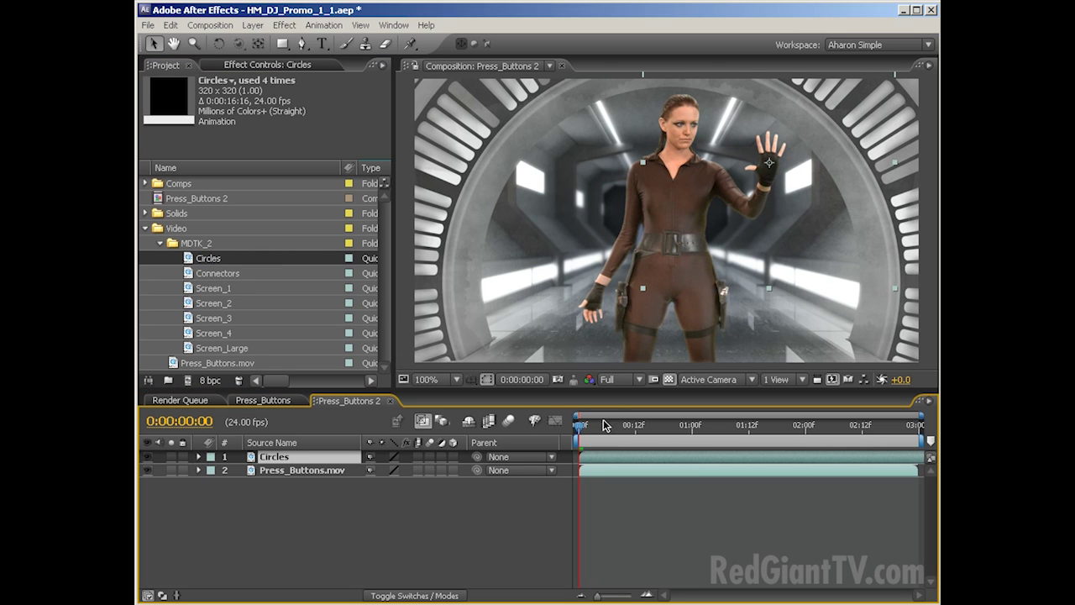
drag(586, 427, 689, 433)
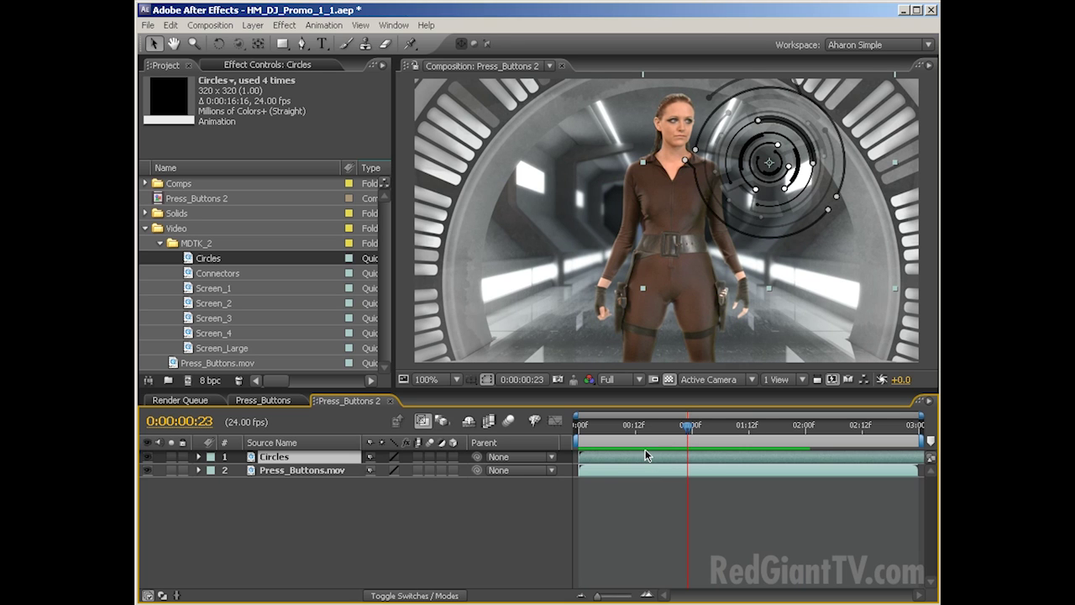
key(alt+])
drag(677, 427, 550, 436)
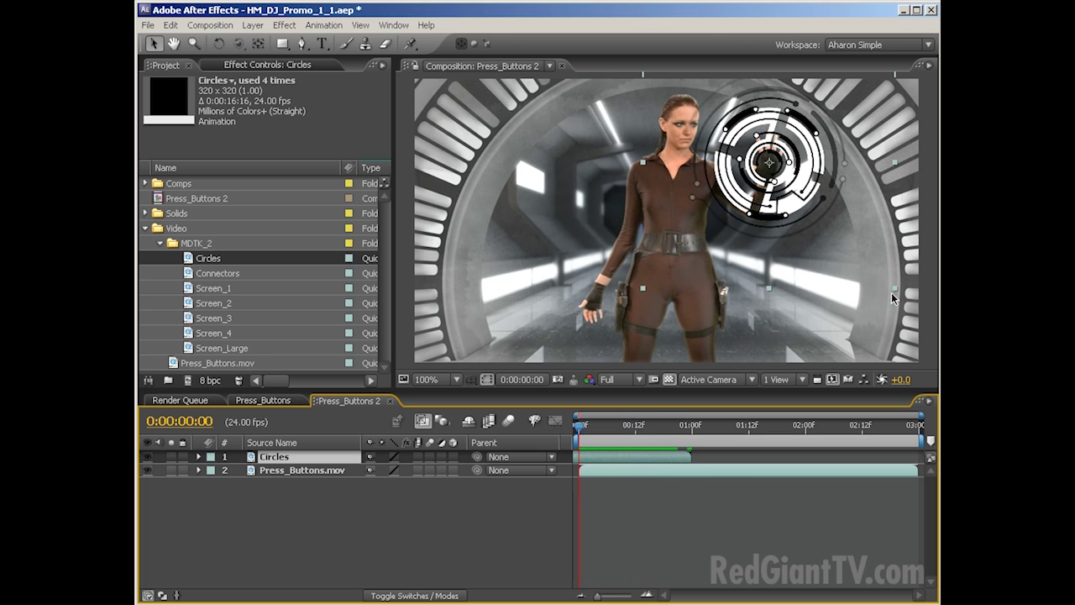
Scale the Circles layer to 33%
key(s)
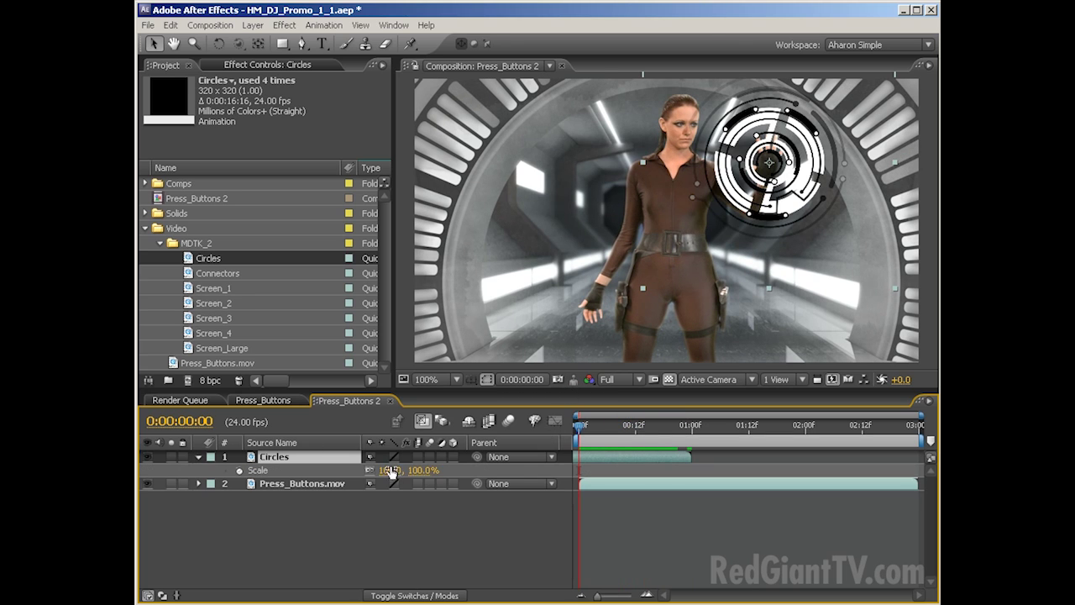
click(389, 469)
text(35)
key(Return)
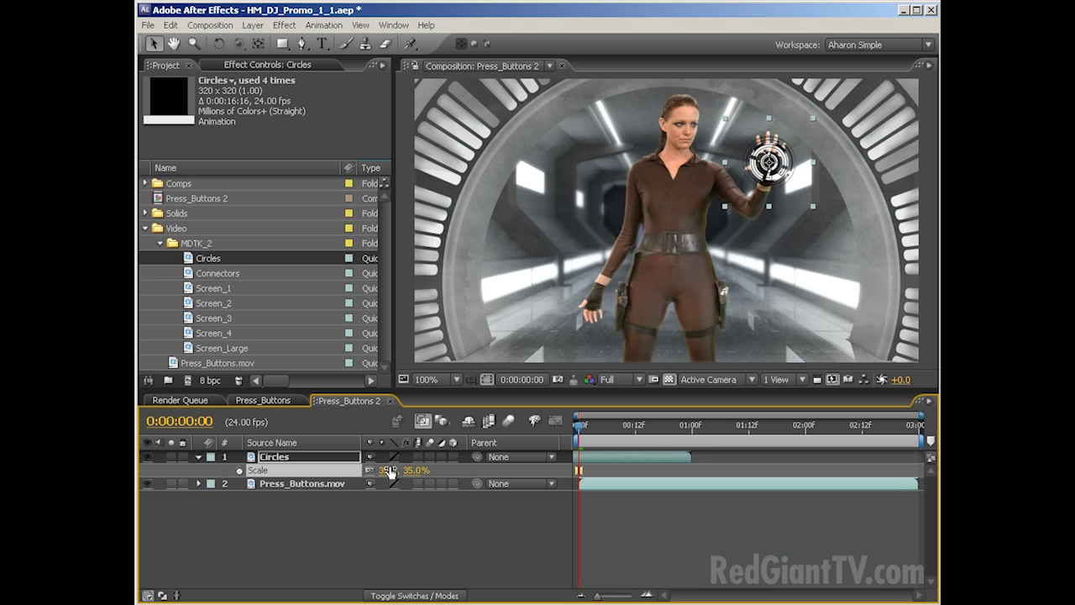
click(387, 470)
text(33)
key(Return)
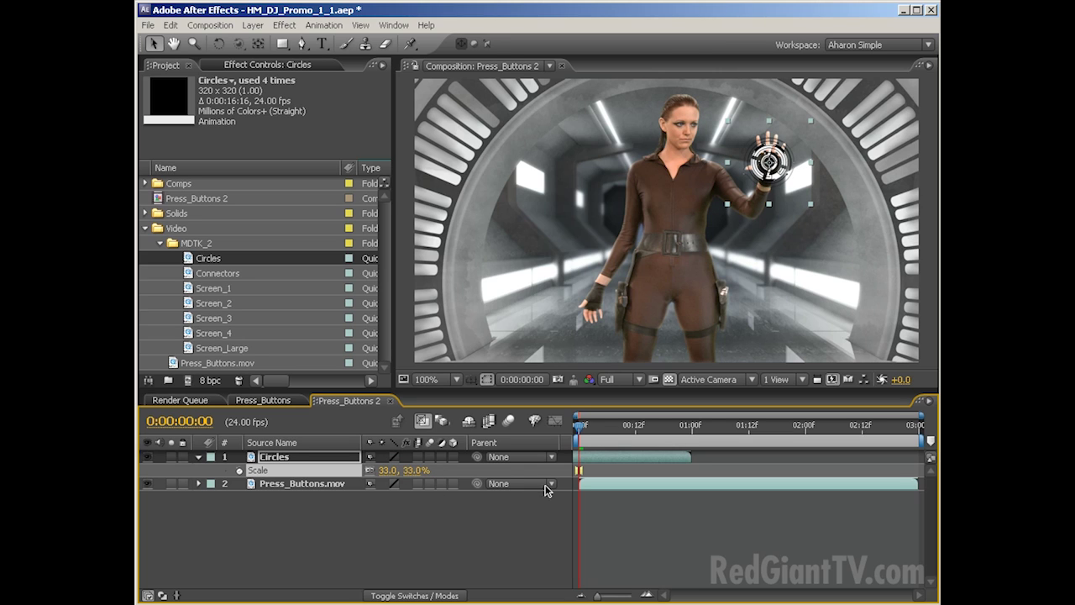
Check the circles against her raised hand and add the Screen_1 HUD clip to the comp
drag(580, 427, 695, 442)
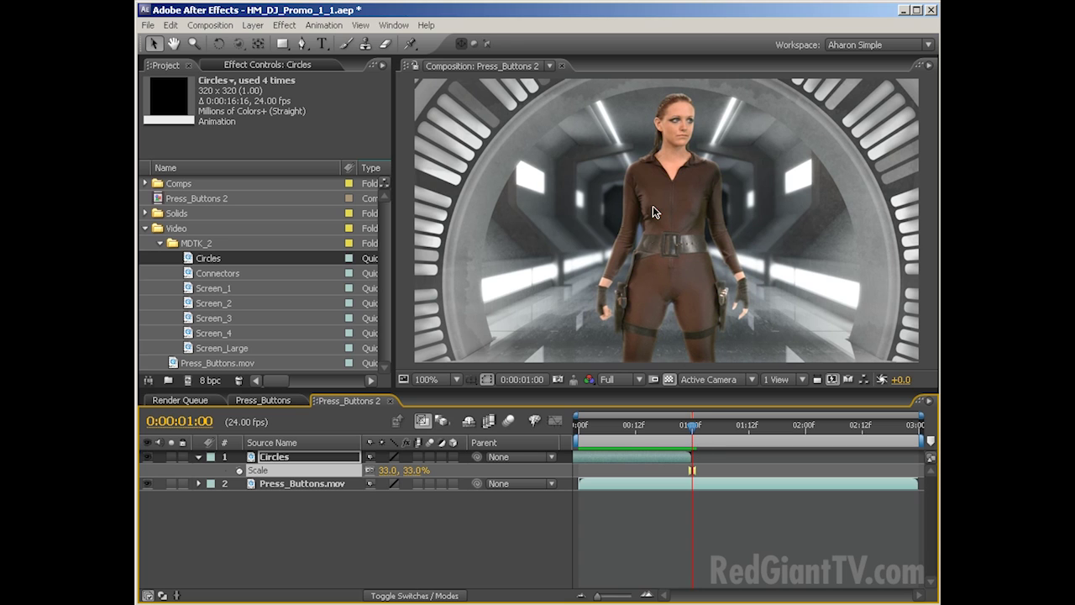
mouse_move(694, 427)
mouse_down()
mouse_move(771, 434)
mouse_move(688, 438)
mouse_up()
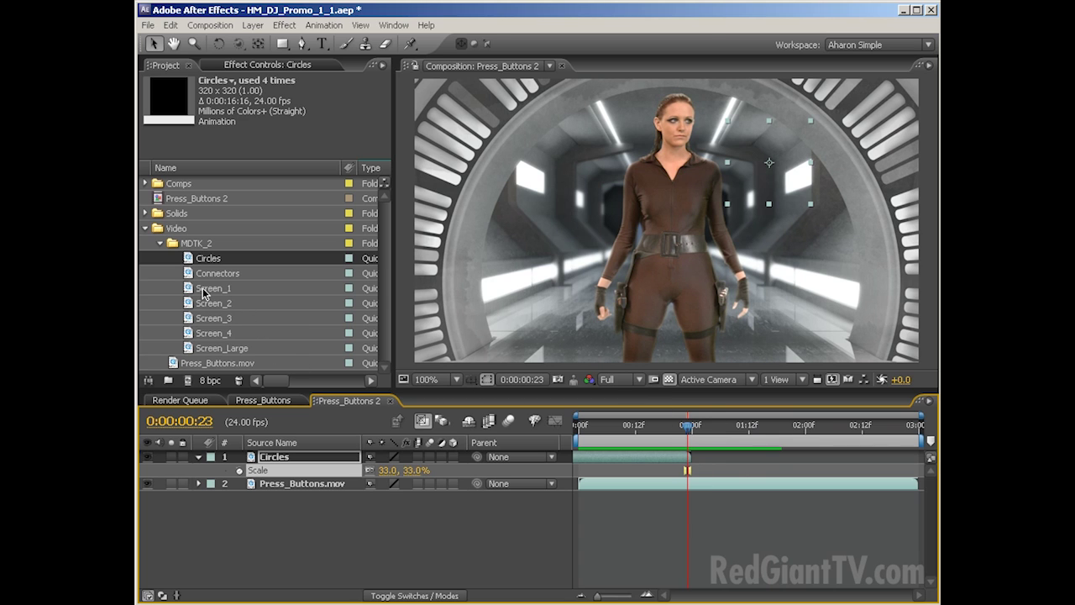
drag(202, 292, 302, 446)
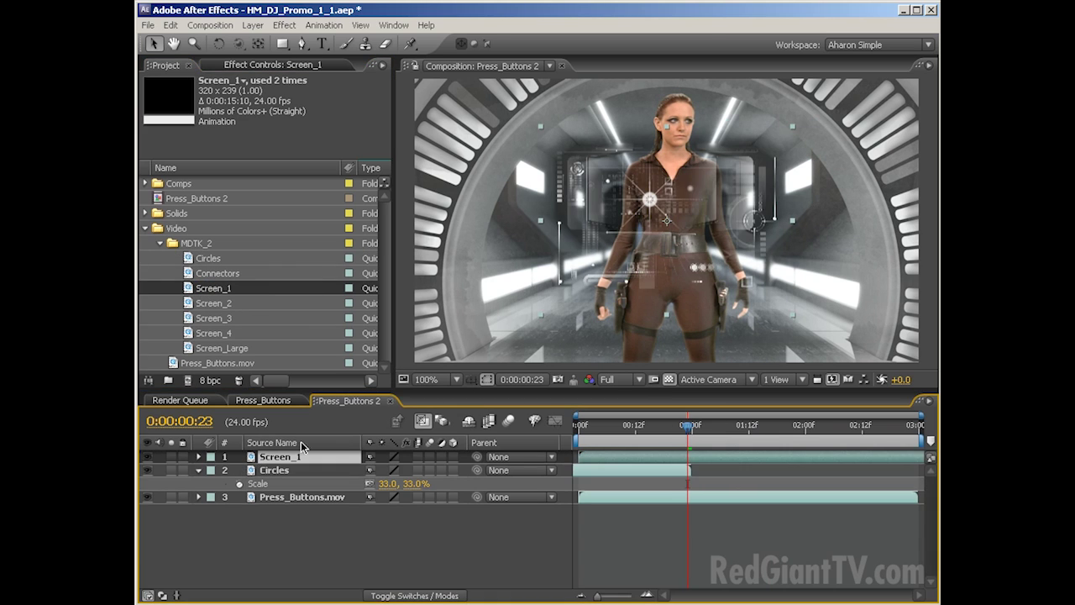
Move the Screen_1 hologram beside her raised hand and shrink it
drag(666, 217, 799, 125)
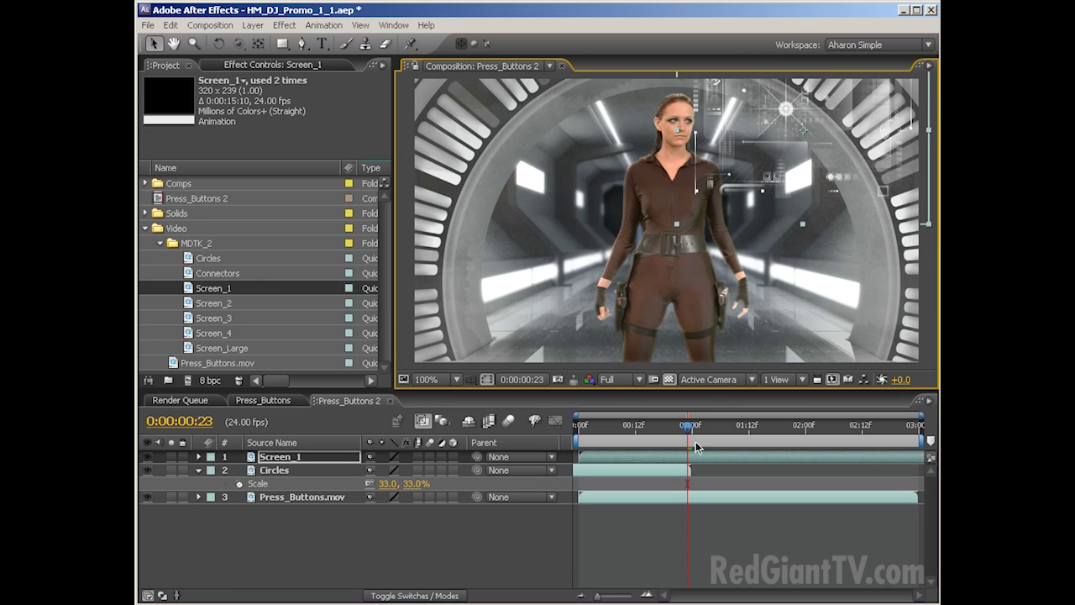
drag(690, 429, 760, 422)
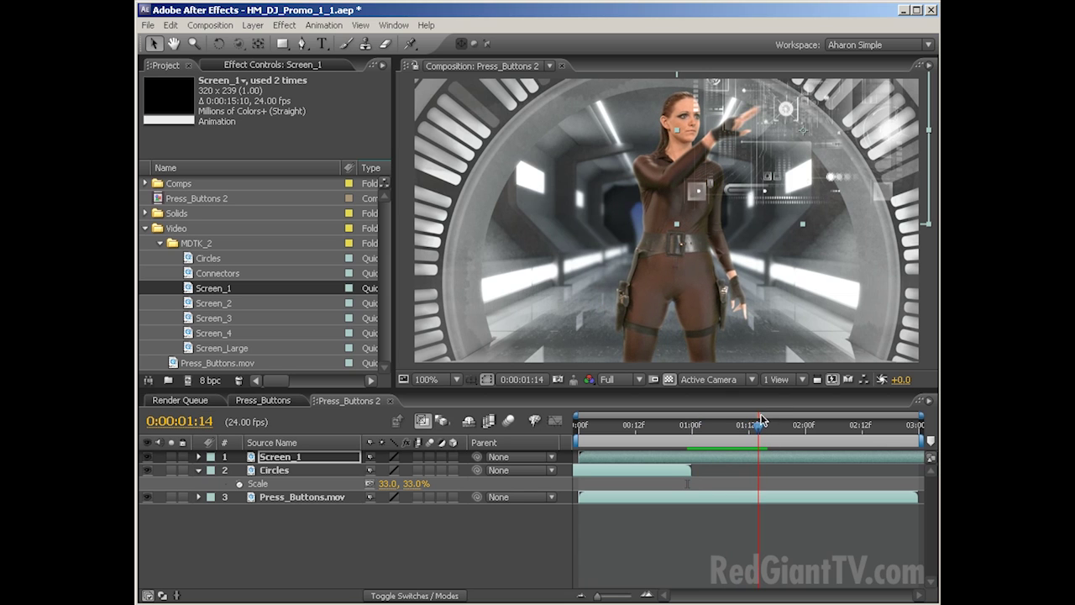
click(760, 422)
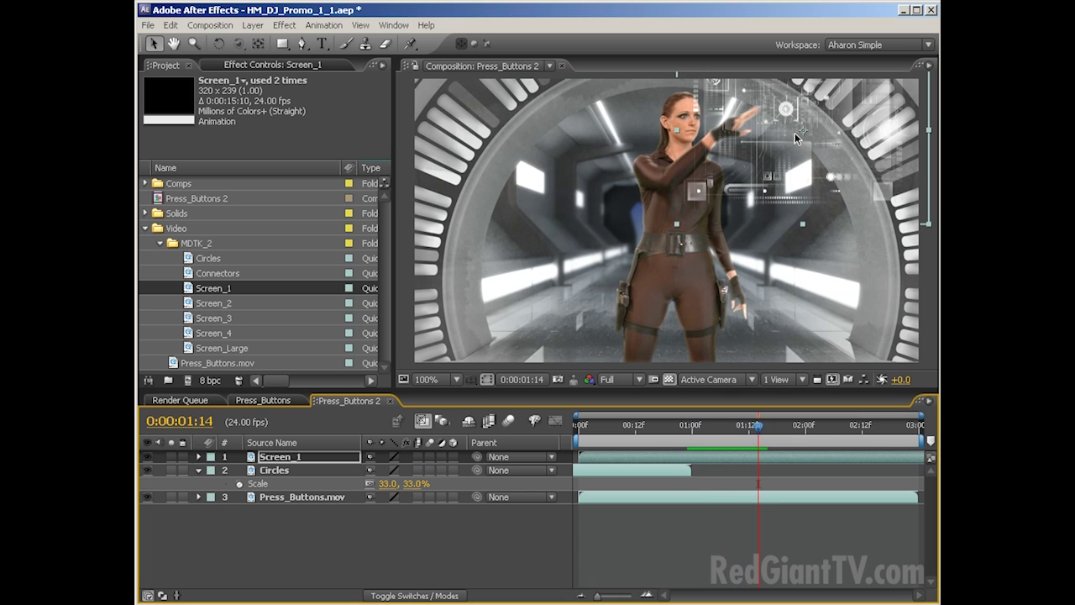
drag(791, 124, 760, 126)
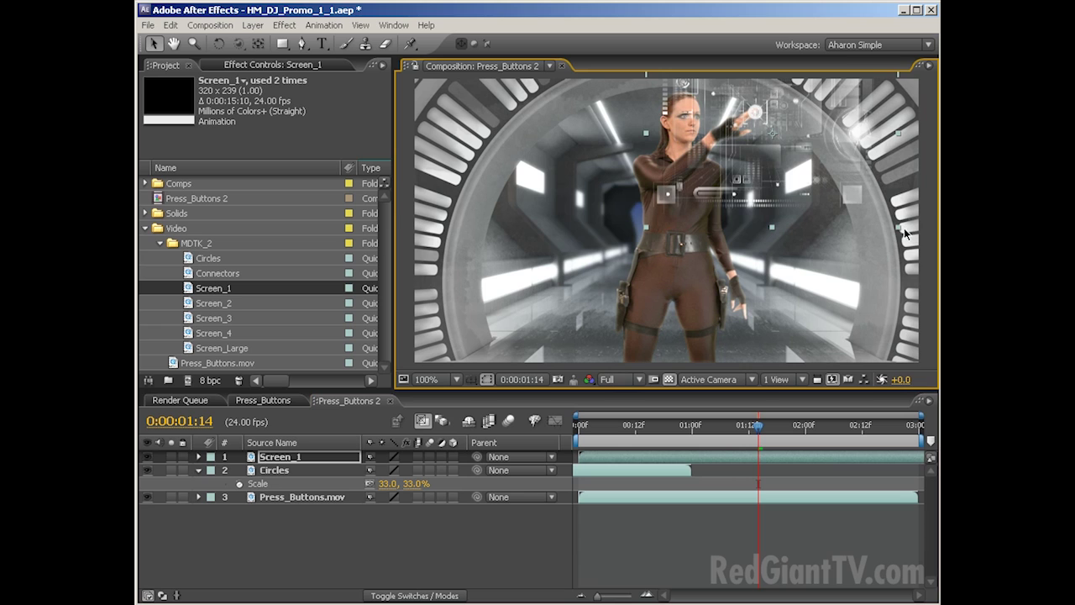
drag(900, 231, 790, 152)
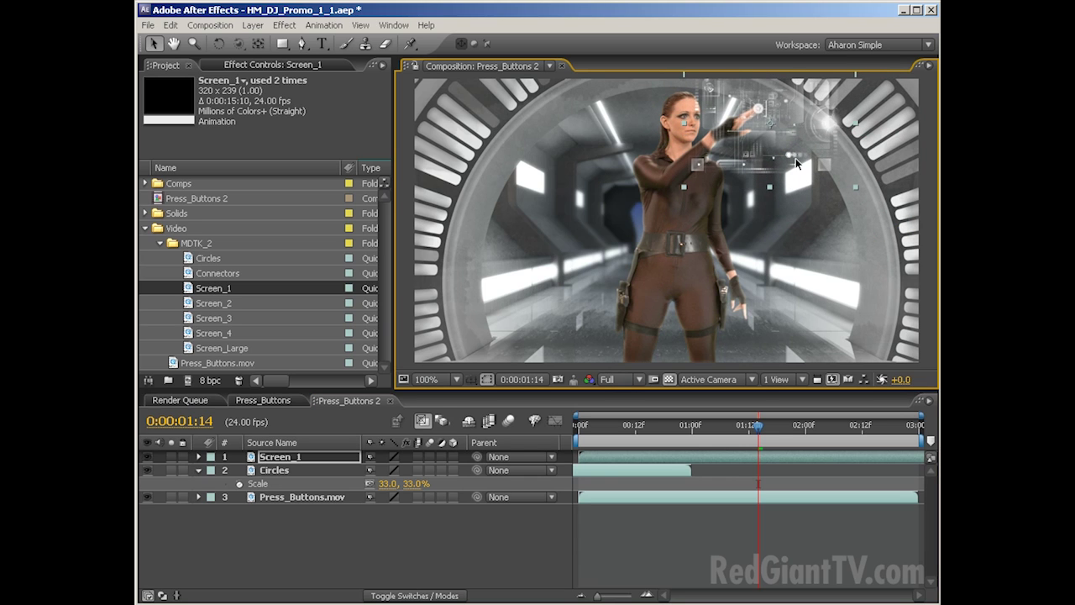
Delay Screen_1 to start near 01:03 and preview the comp from the start
mouse_move(759, 426)
mouse_down()
mouse_move(744, 426)
mouse_move(759, 426)
mouse_up()
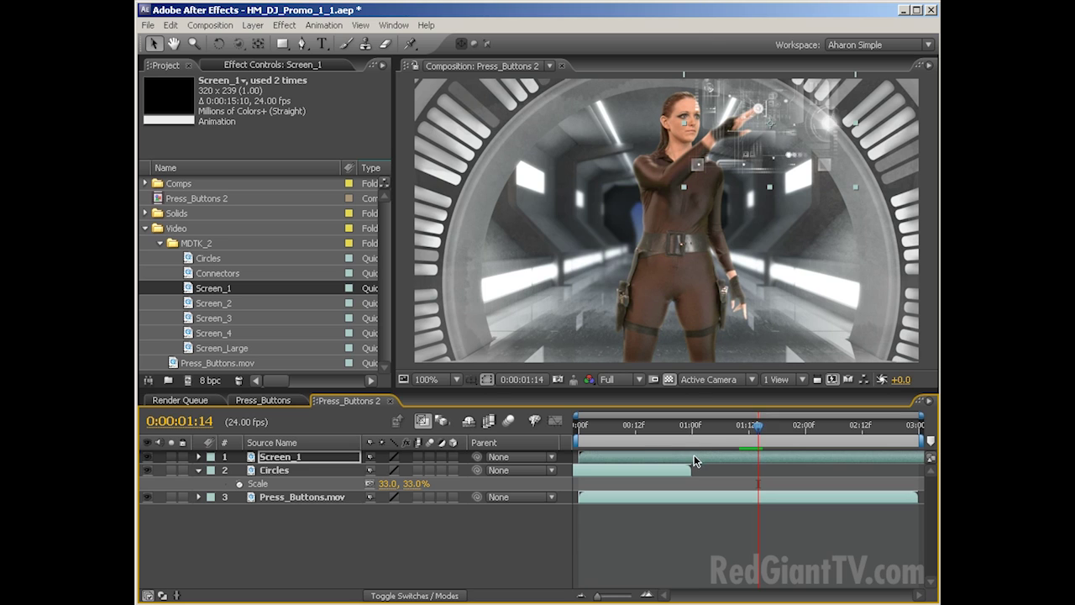
drag(694, 461, 802, 422)
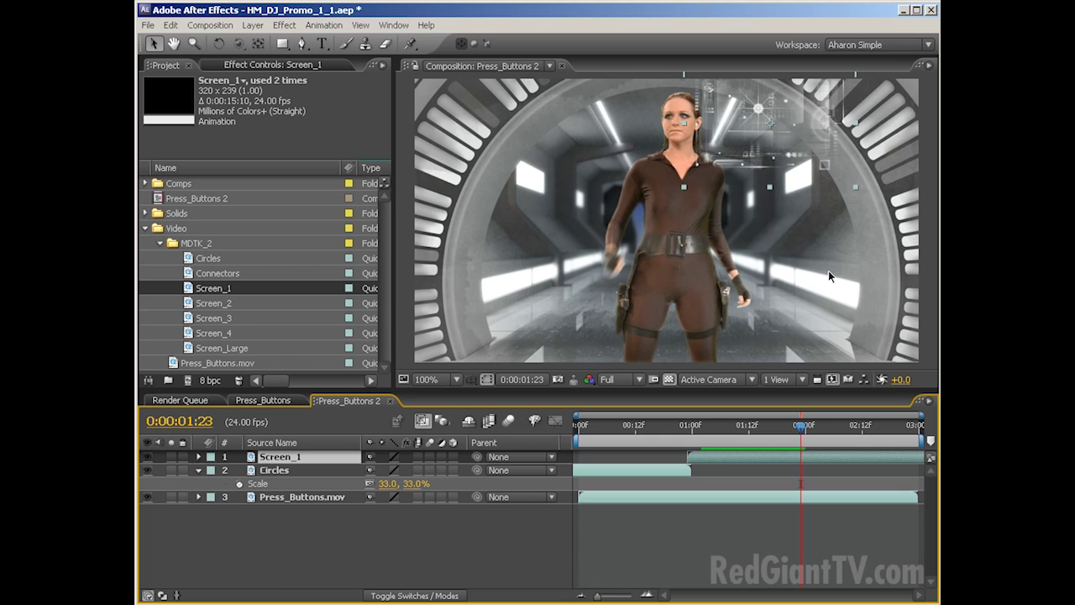
drag(803, 426, 570, 421)
key(space)
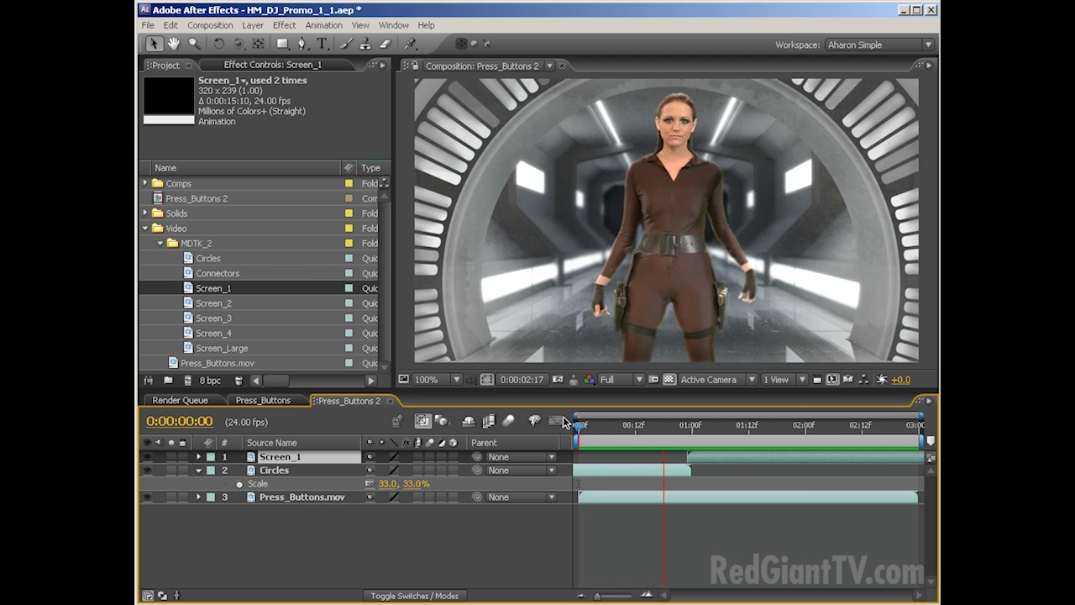
RAM Preview the staggered hologram layers, then scrub back to frame 02:01
key(space)
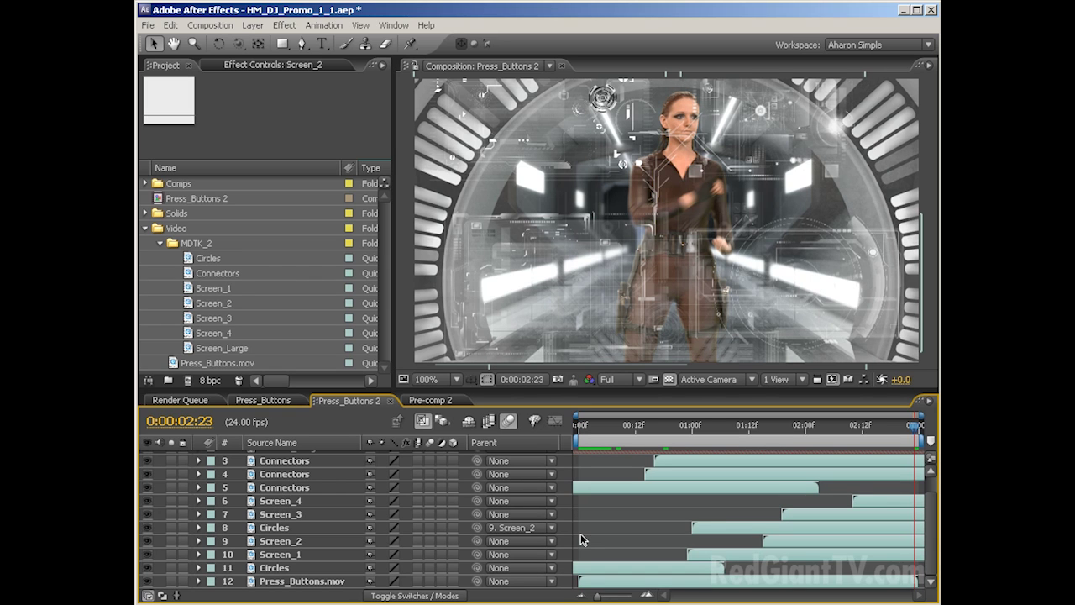
key(KP_0)
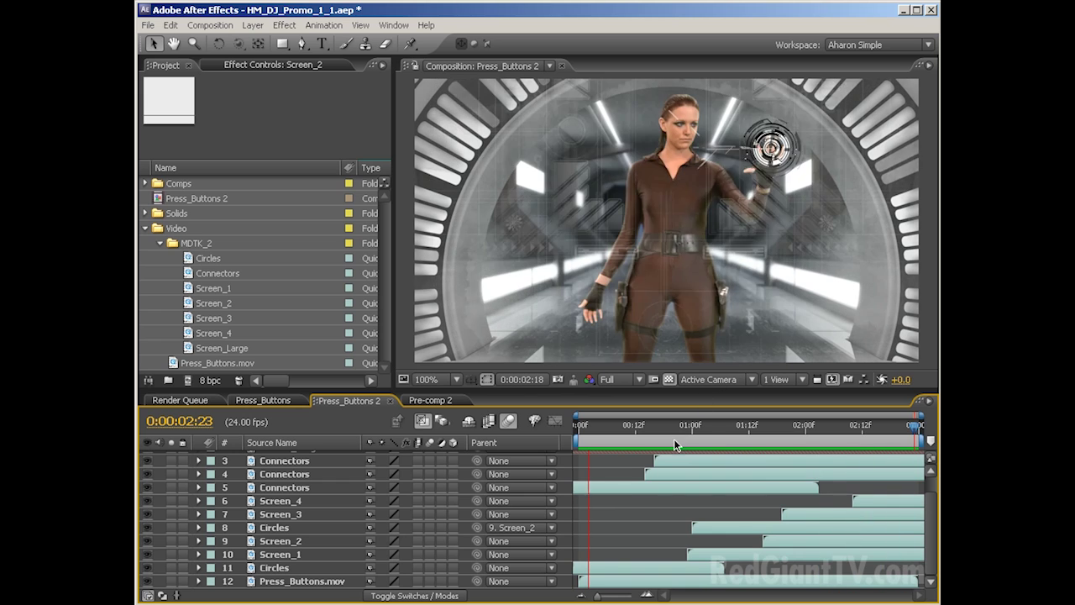
drag(581, 426, 826, 429)
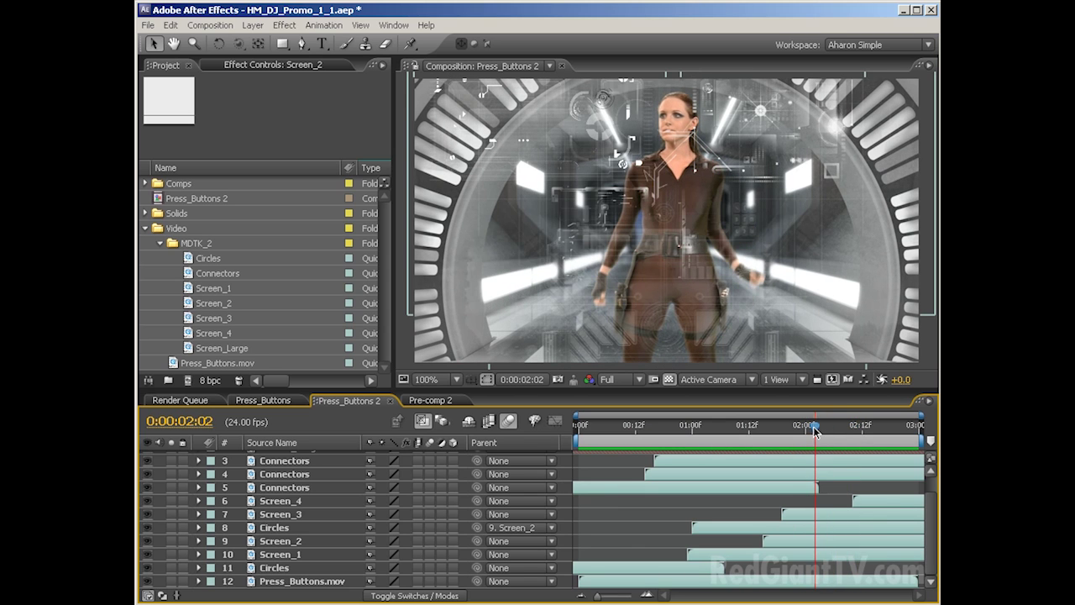
drag(813, 431, 748, 431)
Solo Screen_2 against a black background and scrub to watch it animate
click(289, 531)
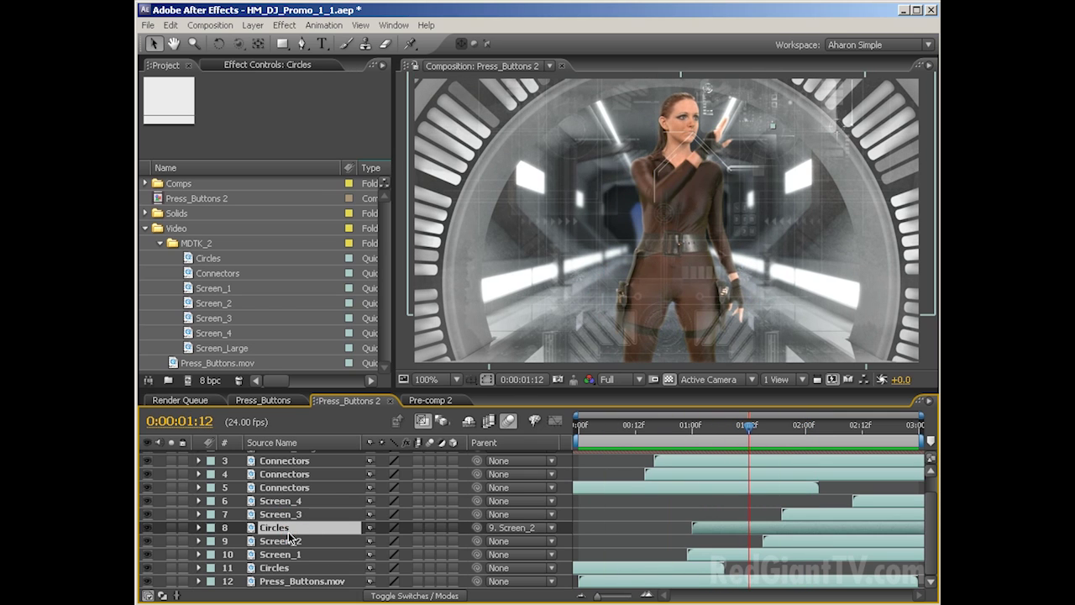
click(289, 541)
click(172, 541)
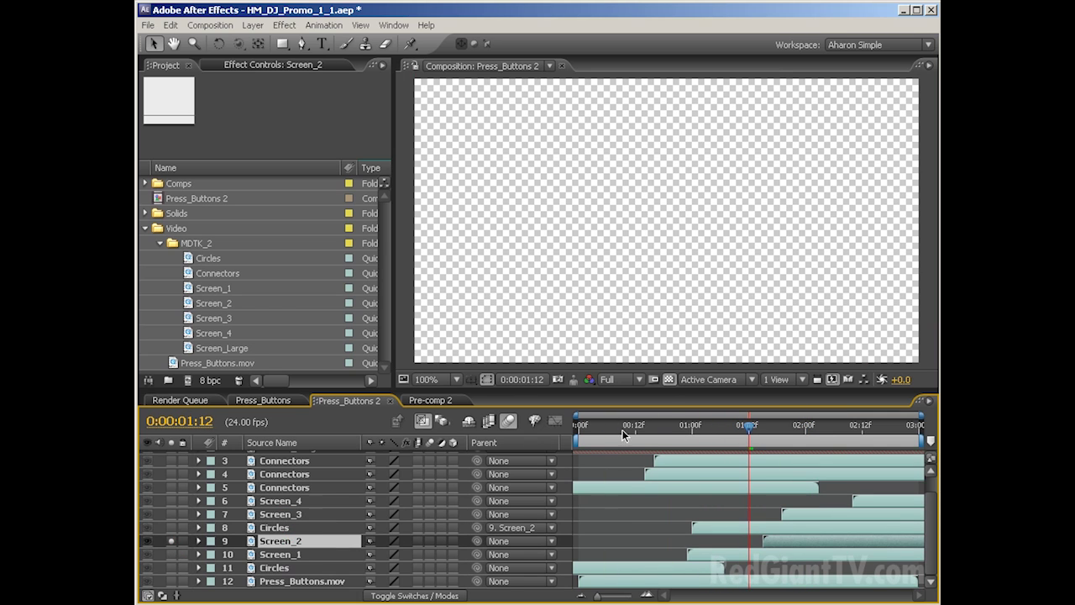
click(670, 379)
drag(641, 426, 776, 427)
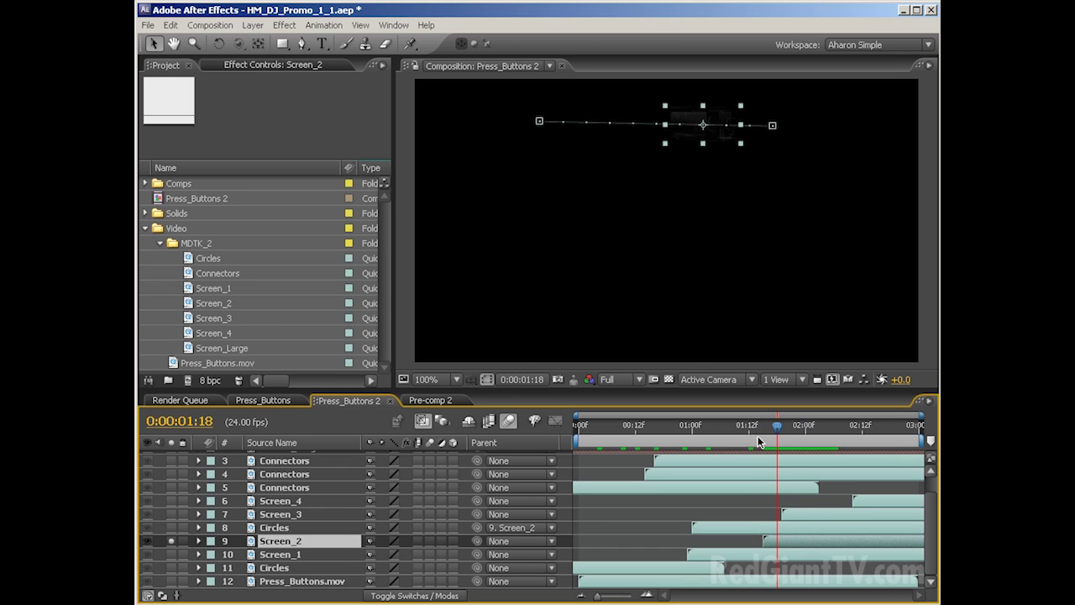
Reveal the animated Position and Scale properties of Screen_2, Screen_3 and Screen_4
key(u)
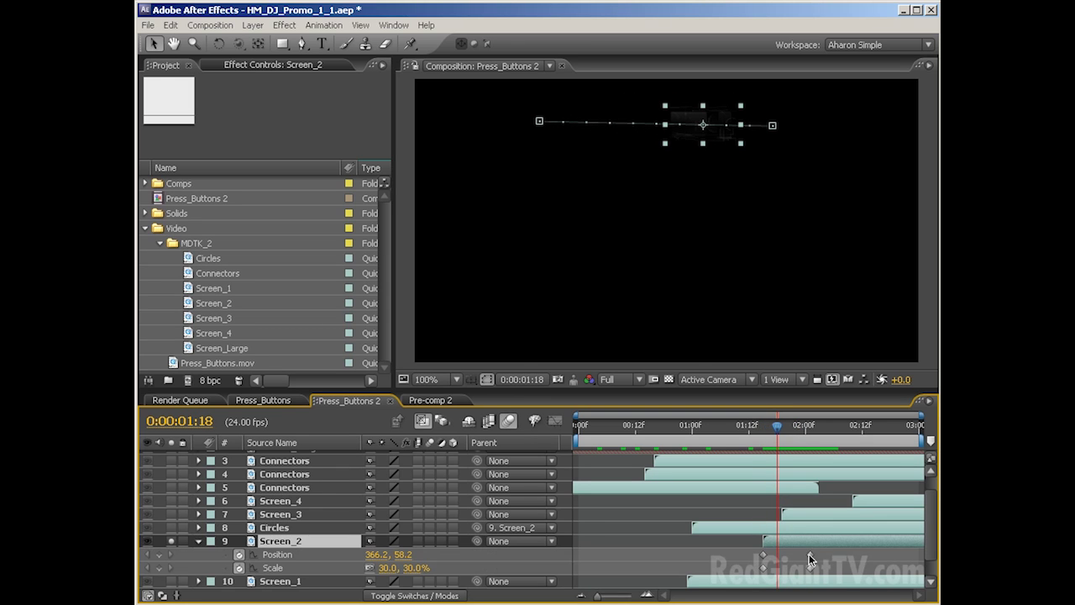
drag(782, 429, 805, 428)
ctrl+click(284, 514)
ctrl+click(288, 503)
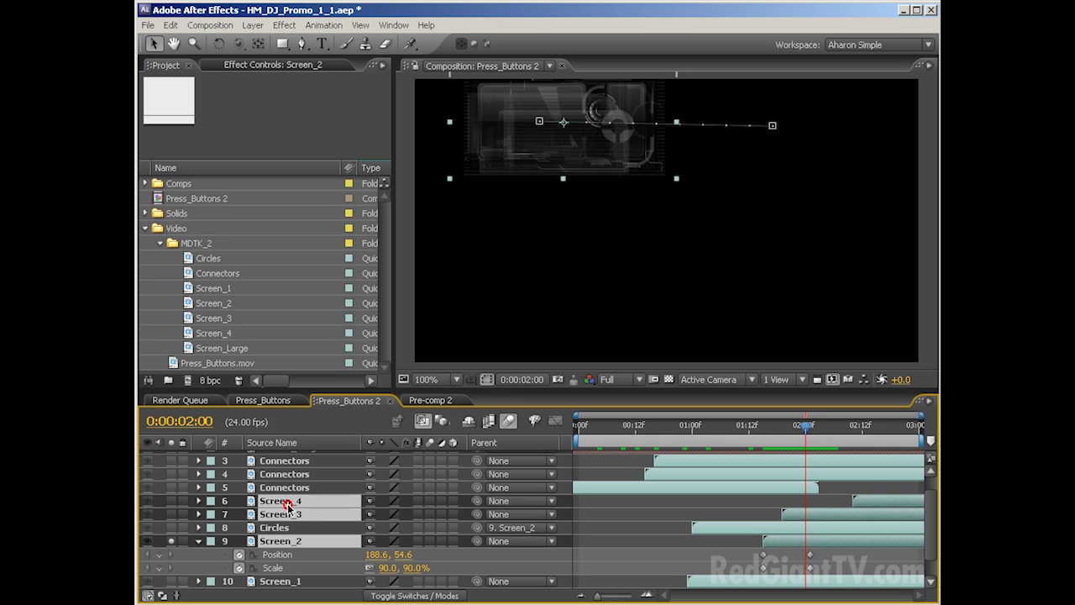
key(u)
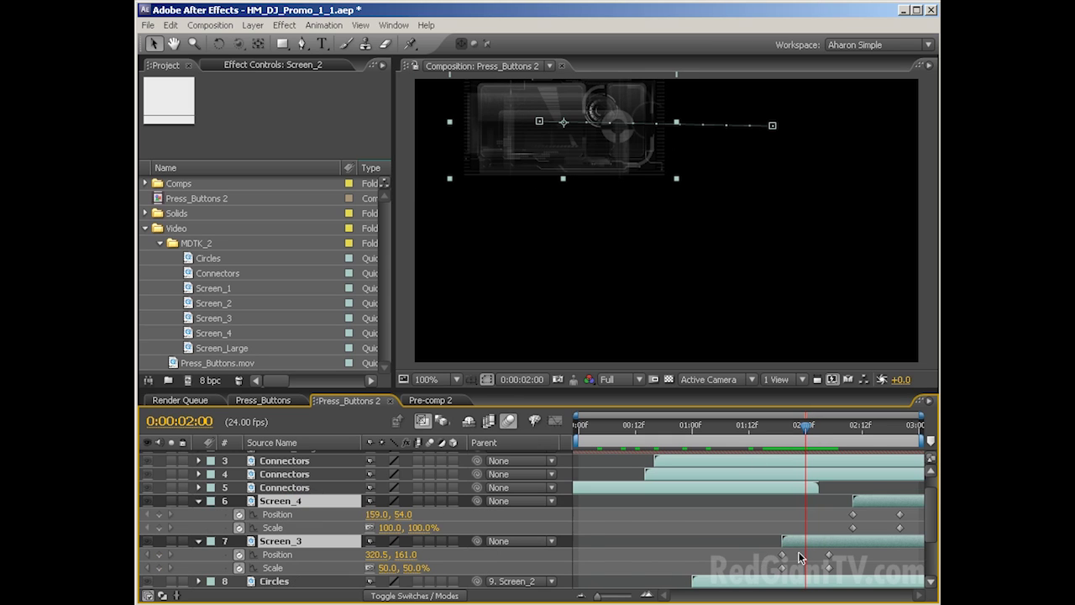
scroll(800, 557, down, 3)
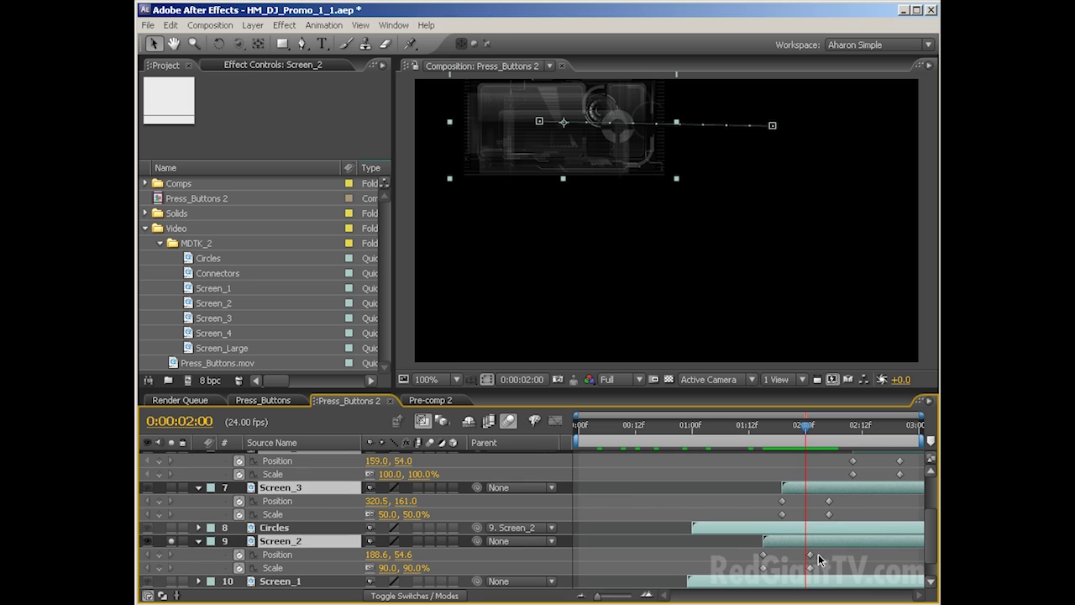
Select the final Position and Scale keyframes of Screen_2, Screen_3 and Screen_4
drag(818, 554, 799, 575)
drag(844, 504, 831, 516)
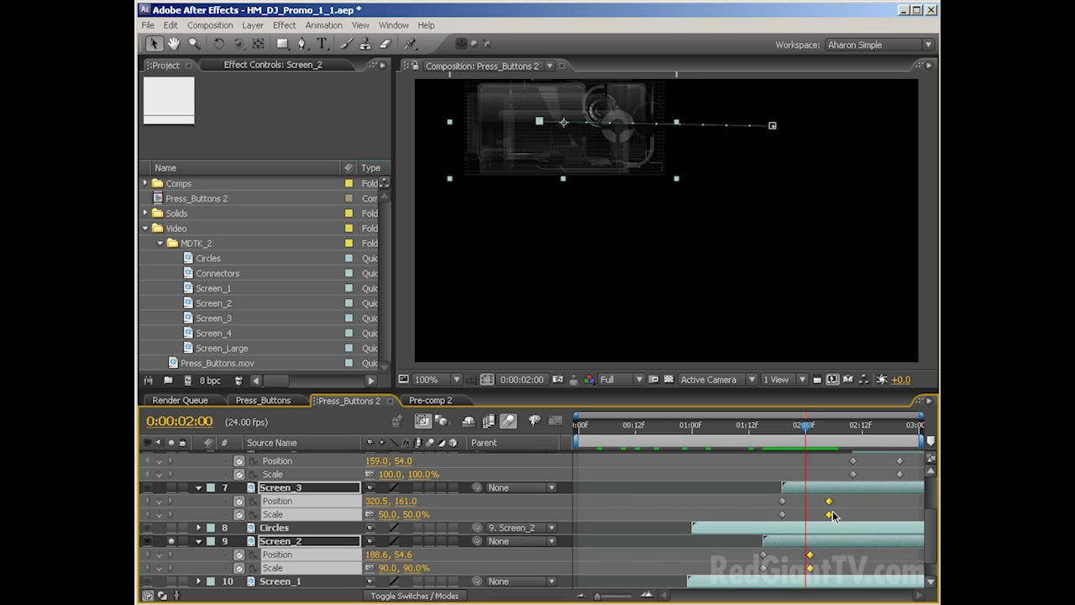
drag(909, 459, 882, 486)
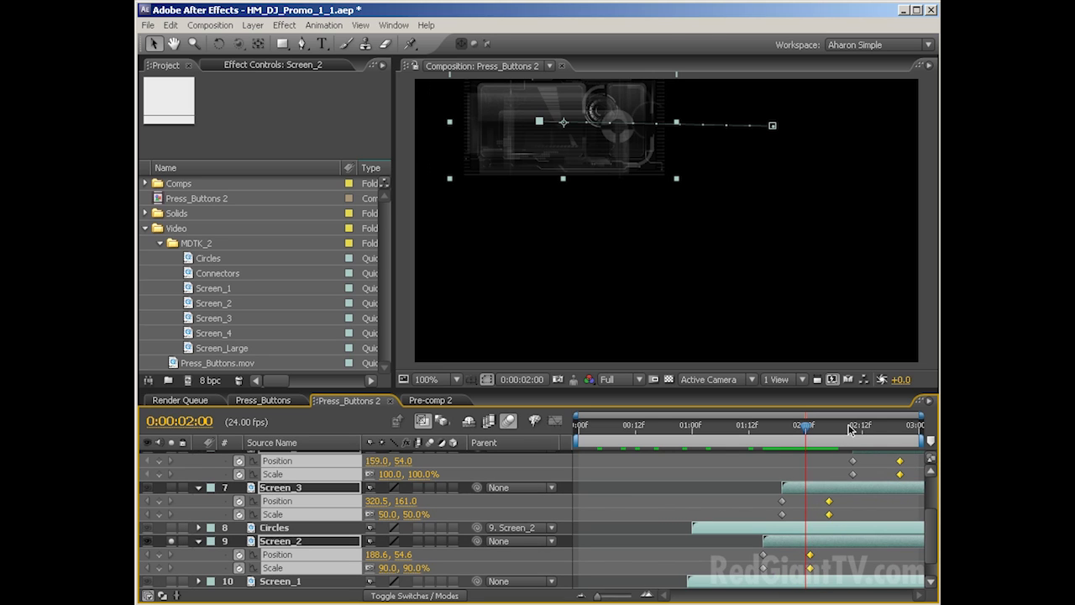
drag(857, 428, 877, 429)
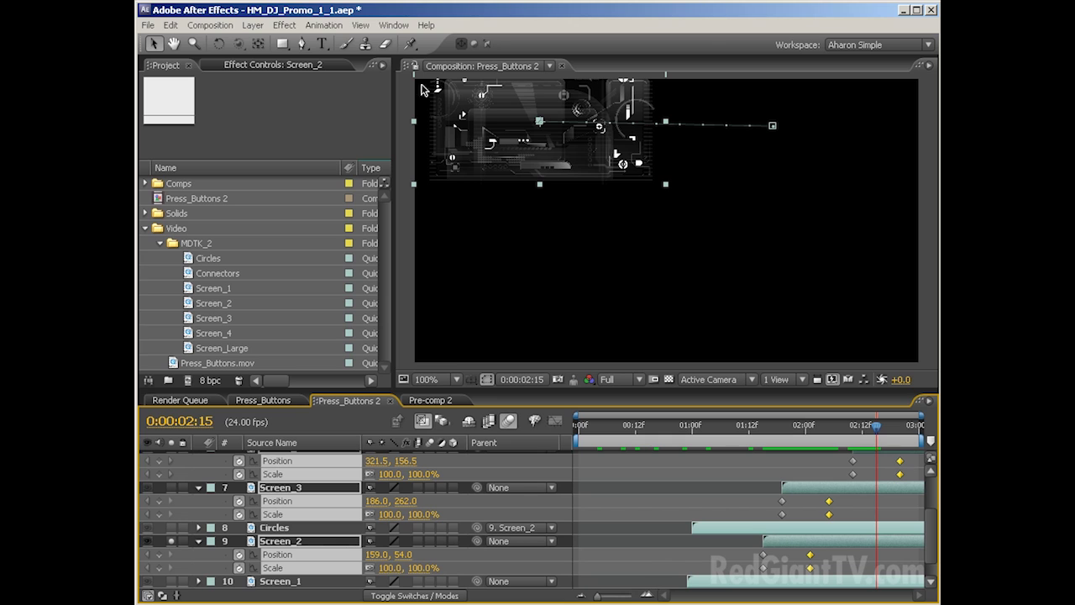
click(325, 25)
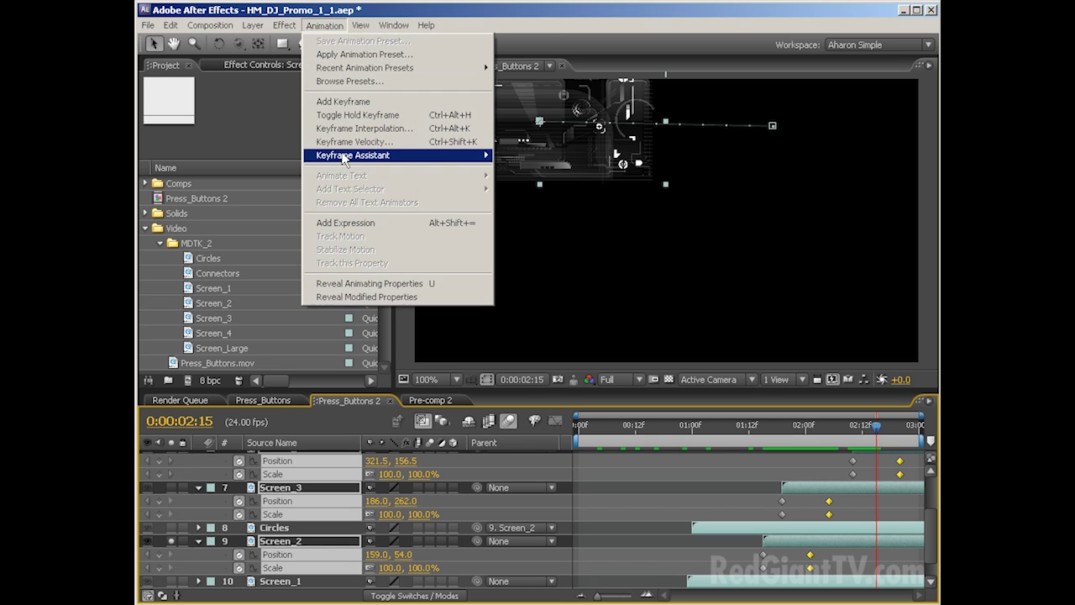
Apply Easy Ease In to the selected final keyframes and preview the motion
mouse_move(352, 160)
click(554, 196)
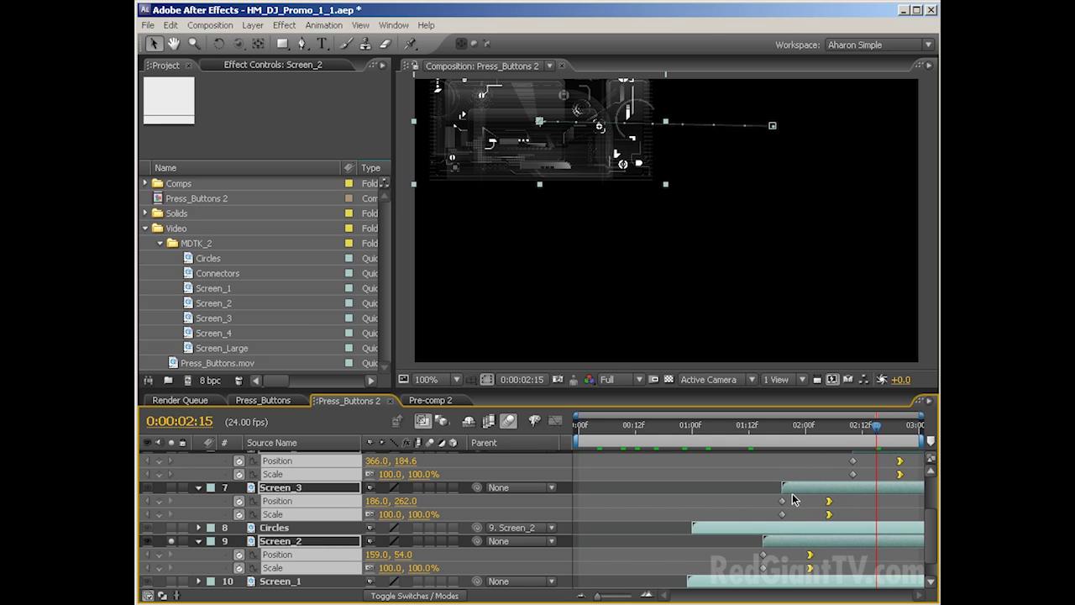
key(space)
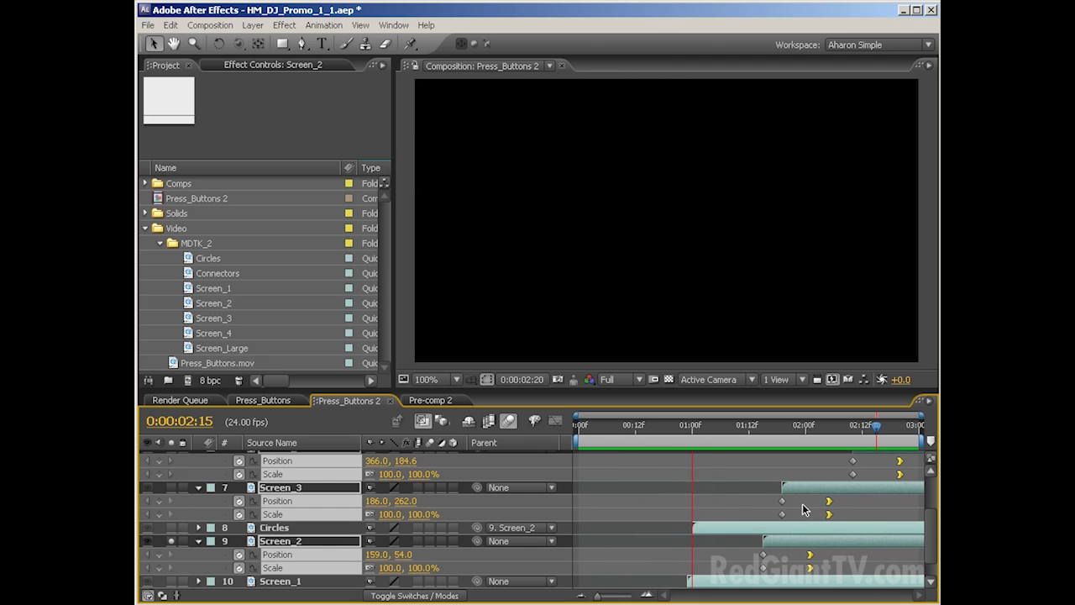
key(space)
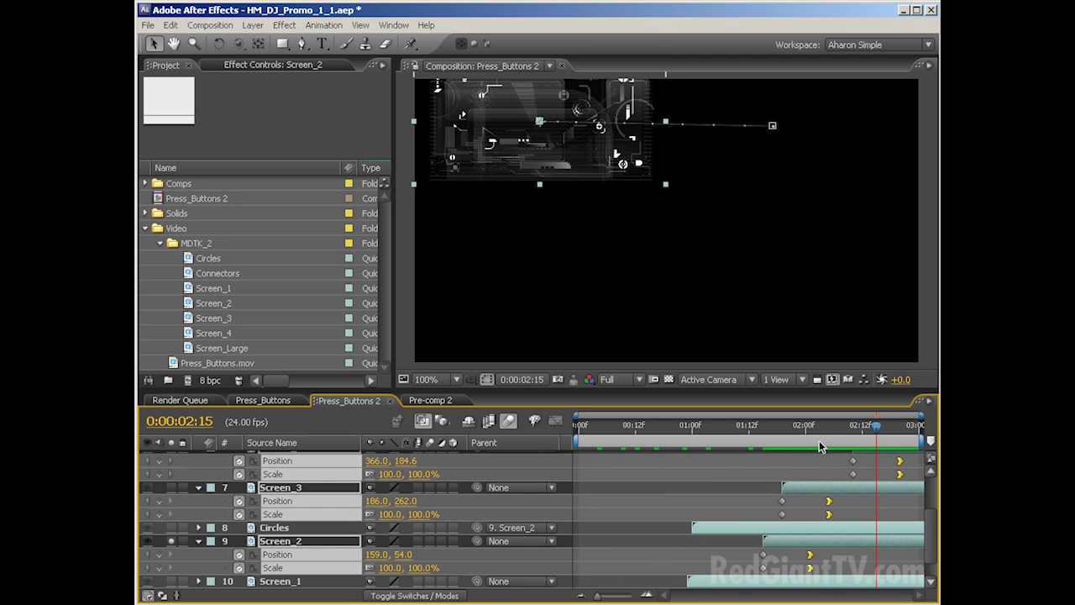
Enable motion blur on the Screen_2 layer and preview the result
click(430, 542)
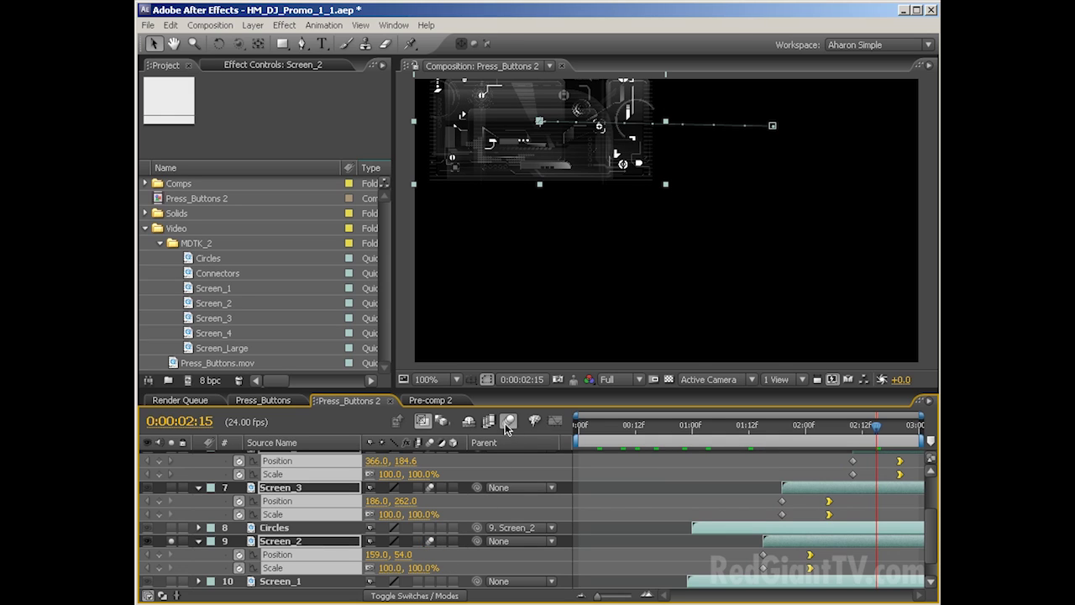
key(space)
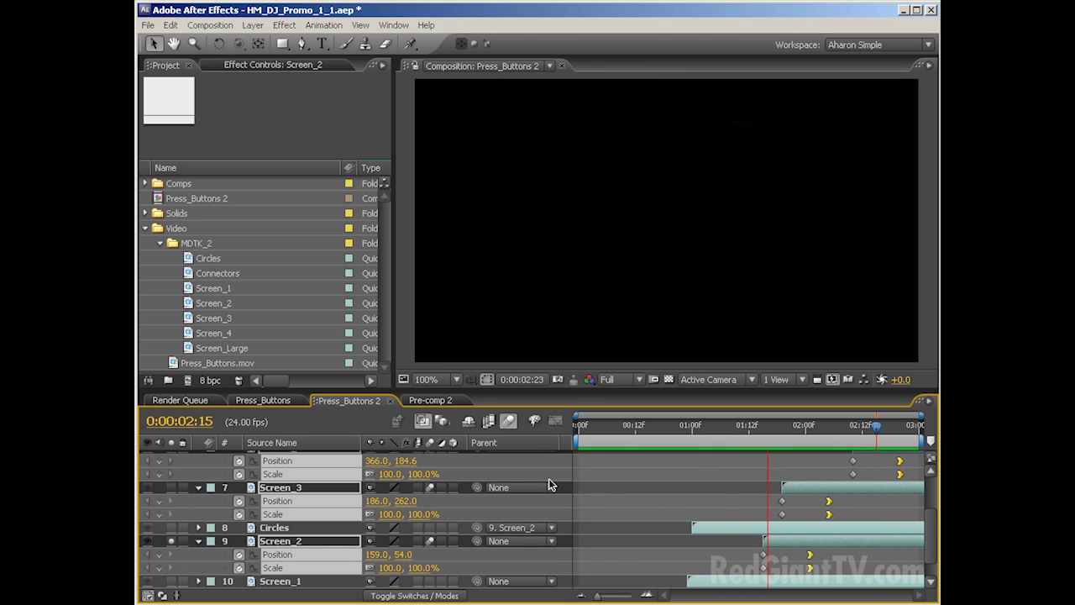
key(space)
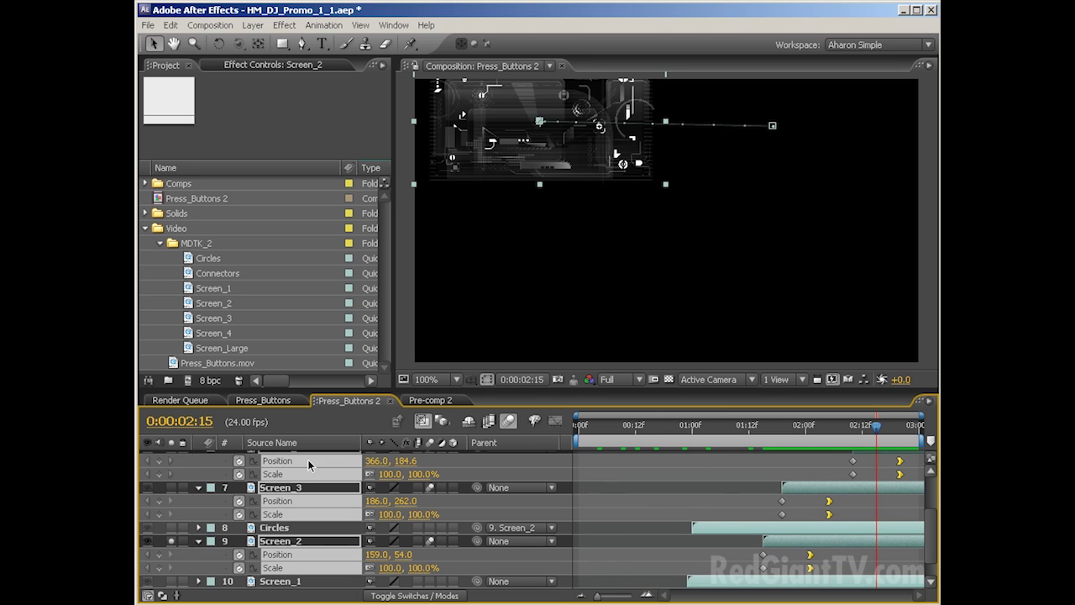
Unsolo Screen_2 and preview the full composite with the actress
click(171, 541)
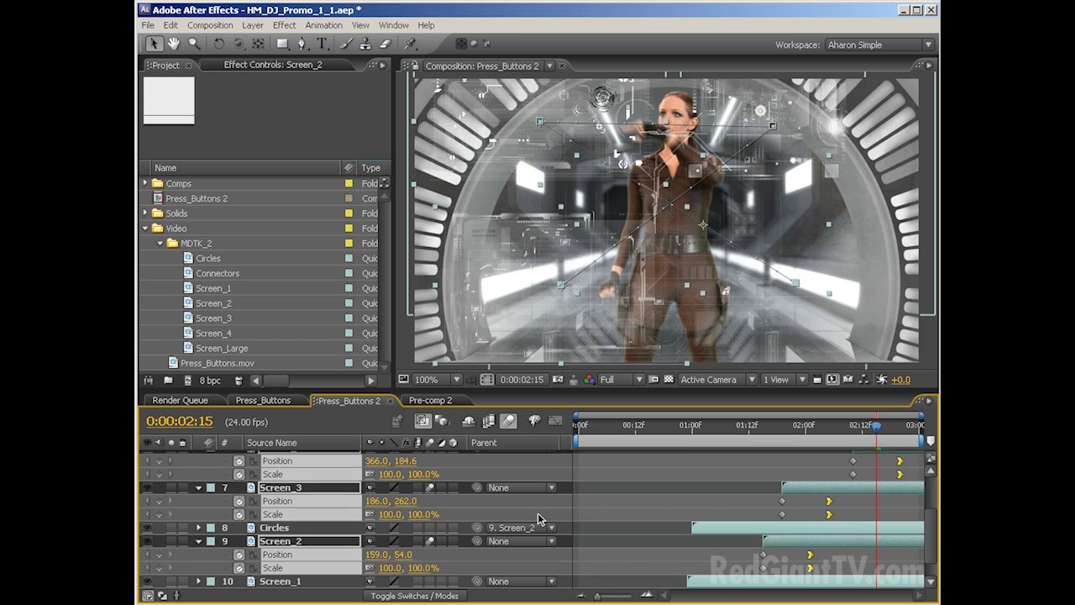
key(space)
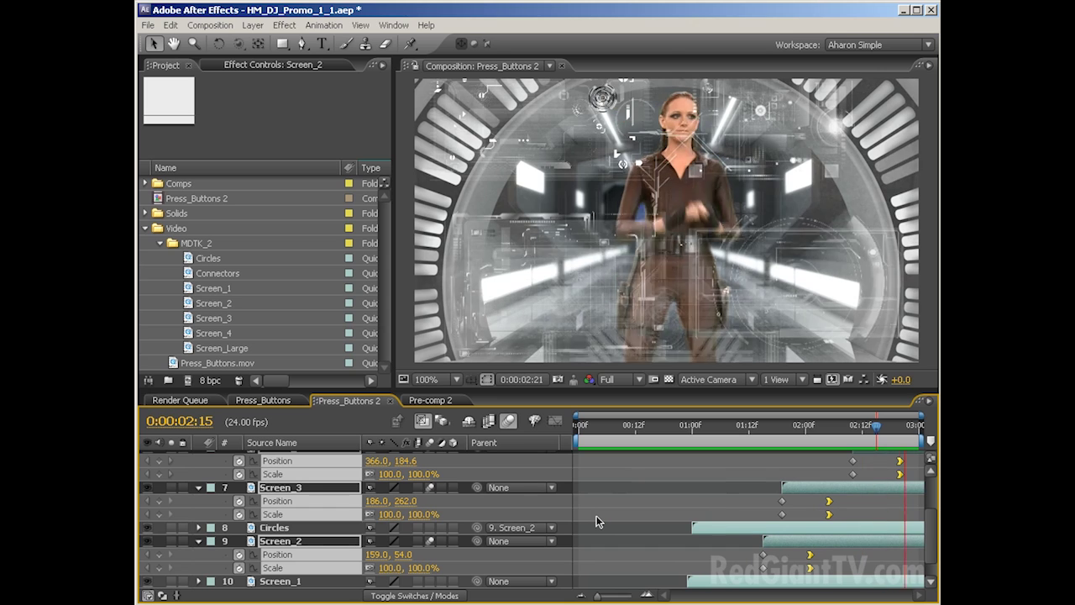
key(space)
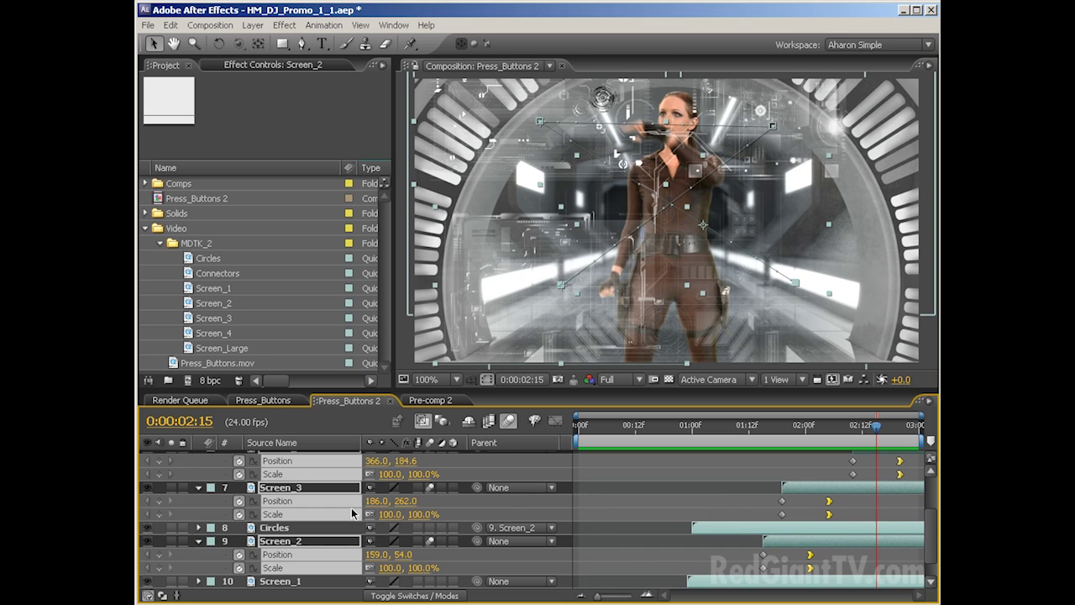
Collapse the expanded layer properties and select every layer in Press_Buttons 2
key(u)
click(198, 501)
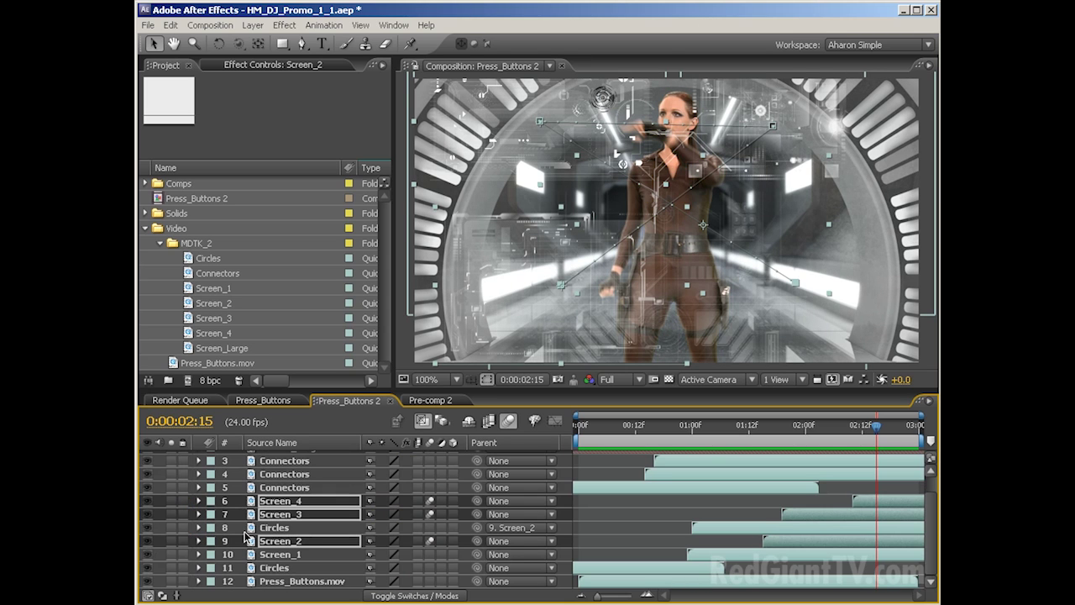
click(277, 568)
scroll(290, 539, up, 1)
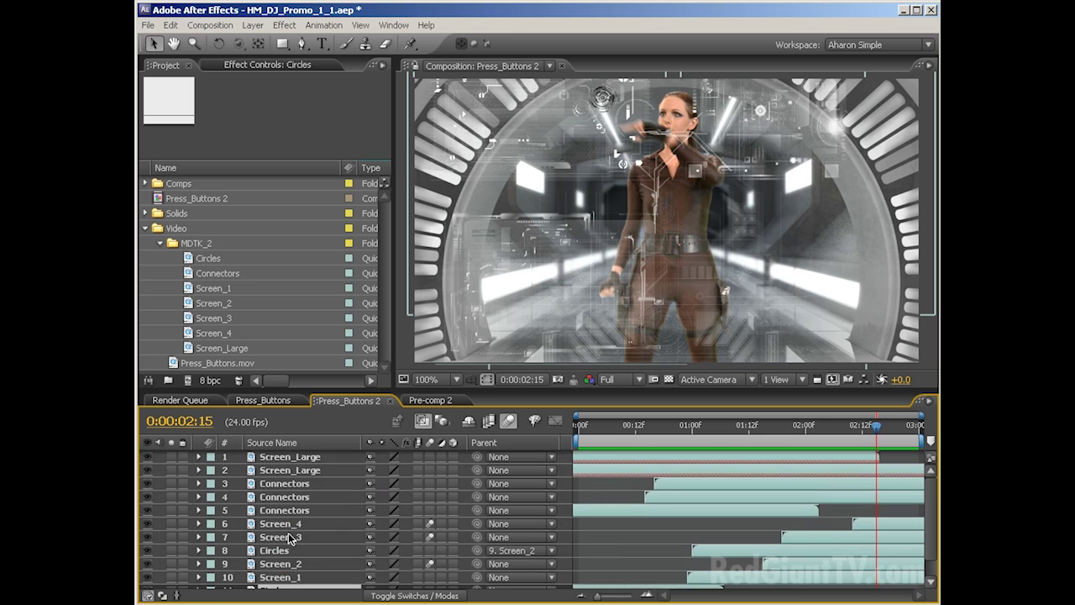
key(ctrl+a)
Set all selected layers to the Screen blend mode, briefly trying Add before reverting
click(432, 596)
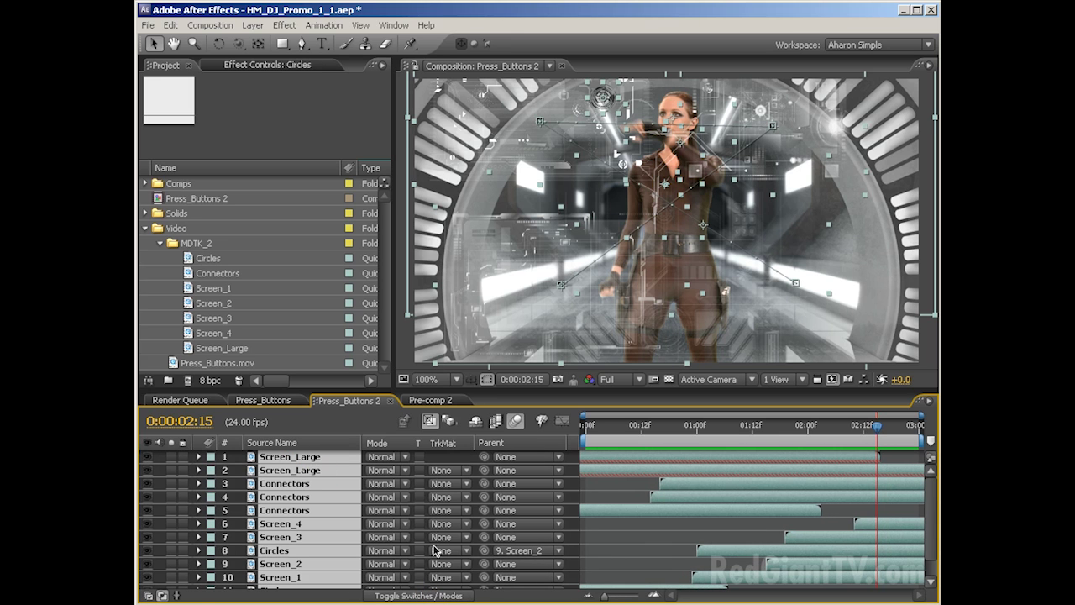
click(389, 464)
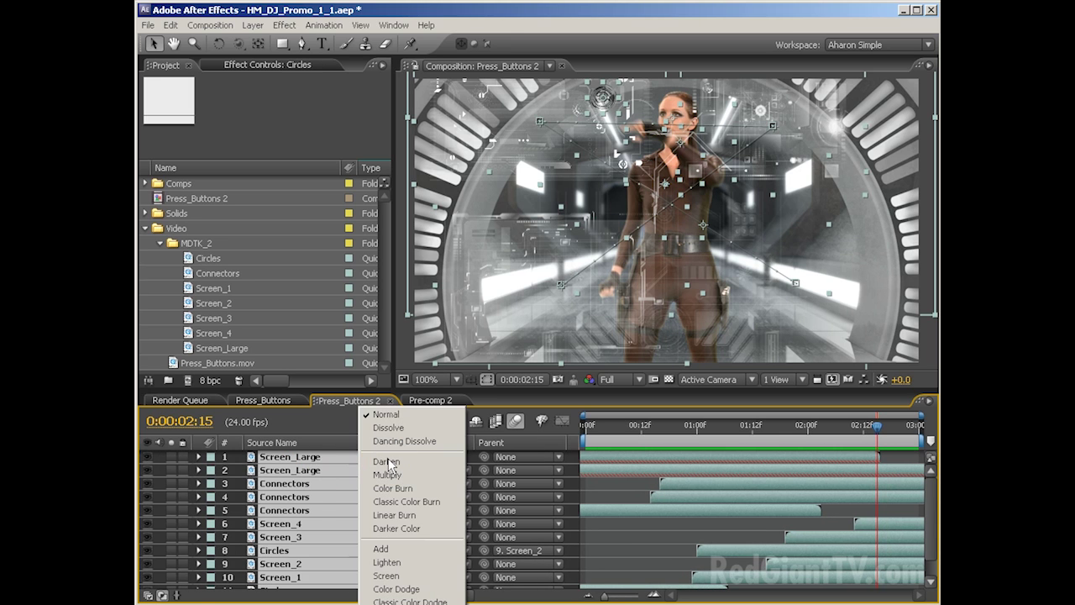
click(387, 575)
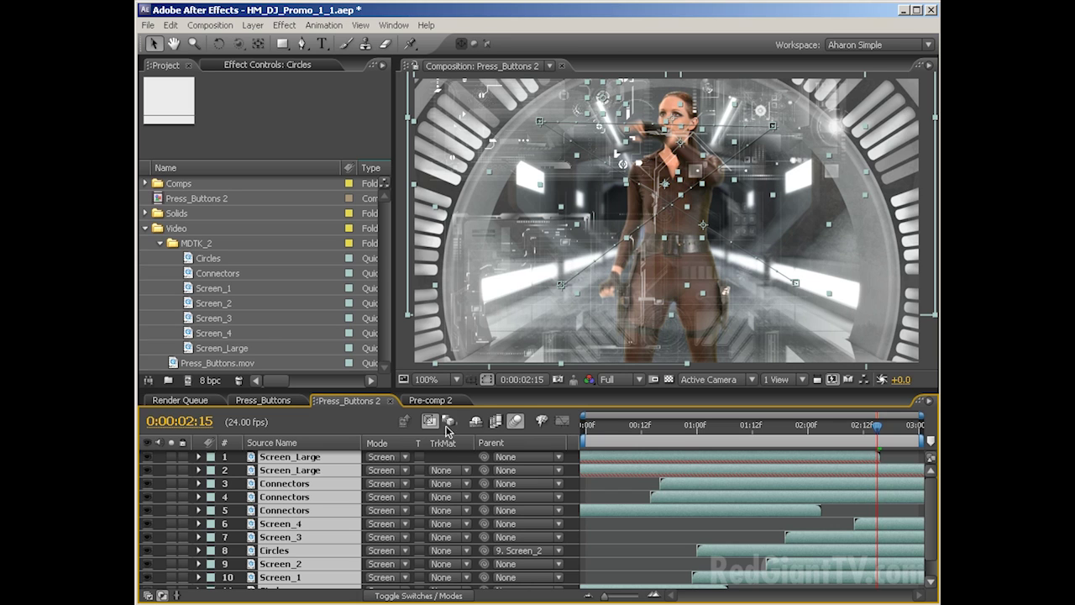
click(401, 460)
click(394, 432)
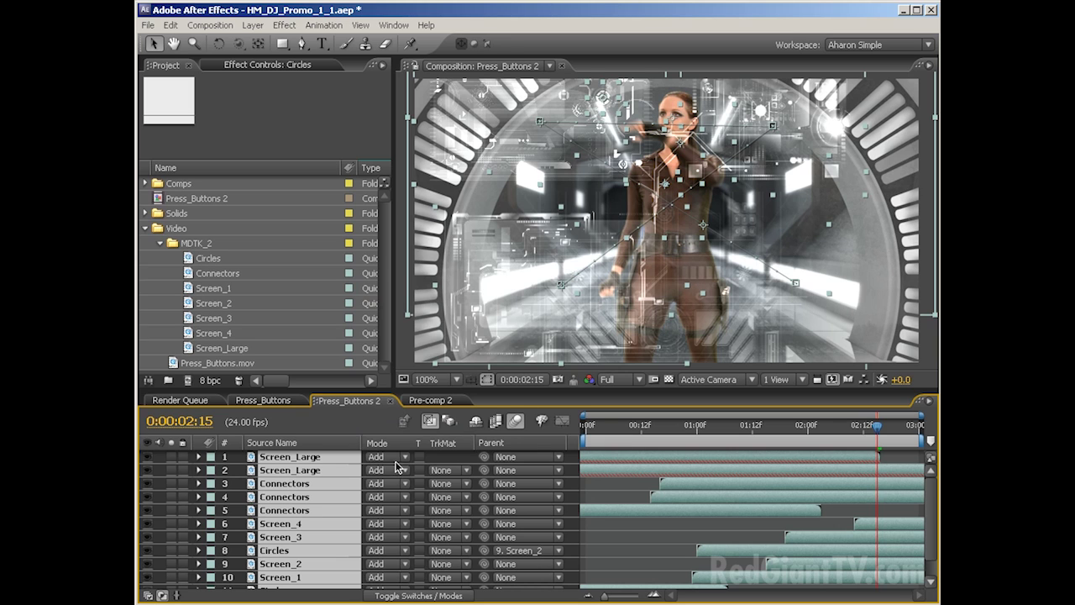
click(395, 463)
click(392, 483)
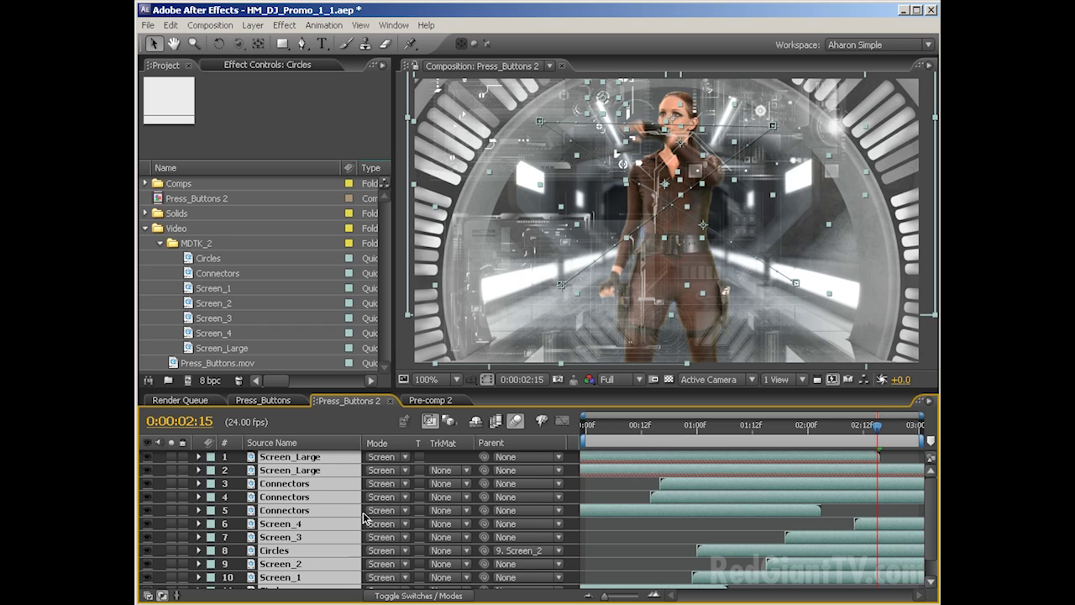
Pre-compose the selected hologram layers into a new comp named Screens
scroll(335, 558, down, 1)
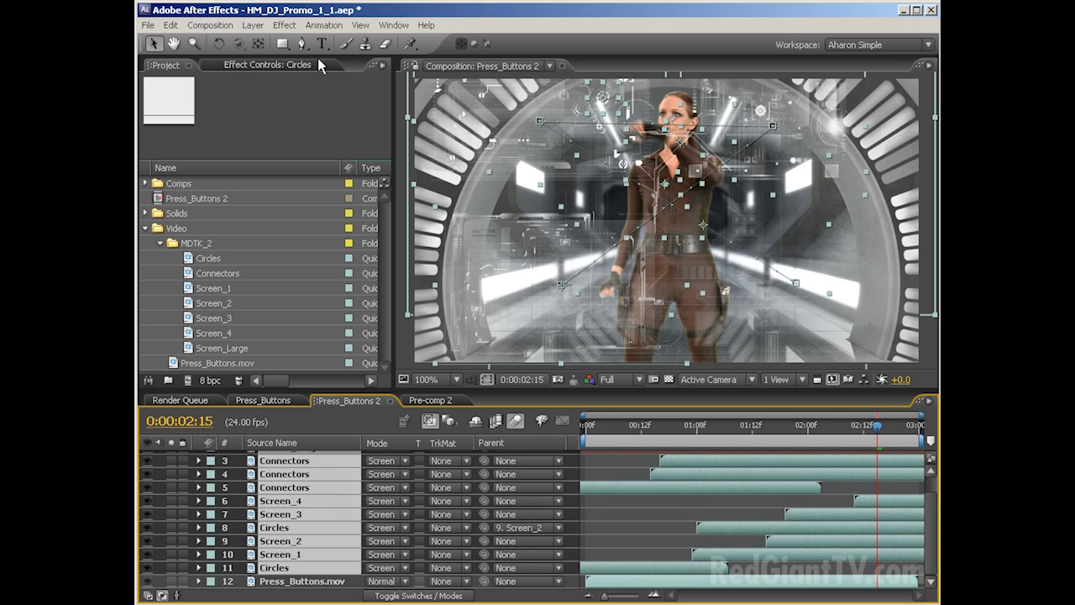
click(253, 25)
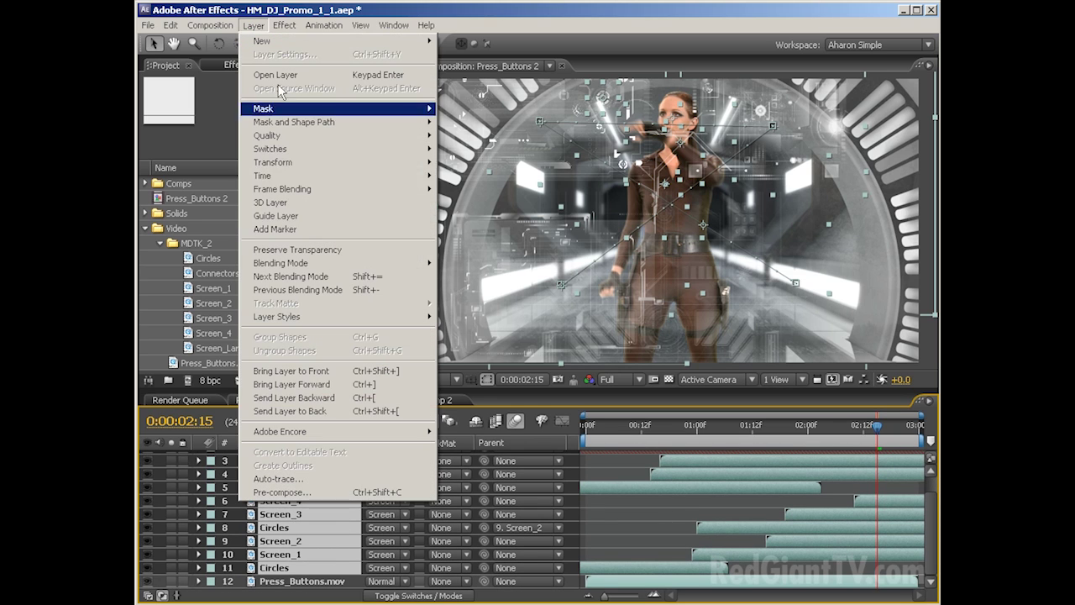
click(319, 491)
text(Screens)
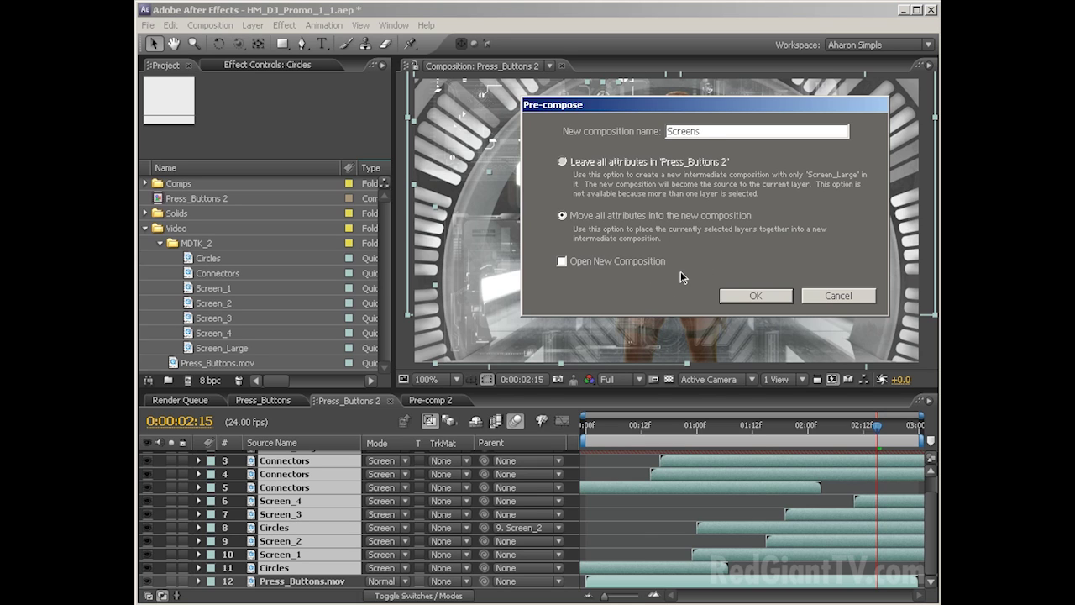
click(752, 297)
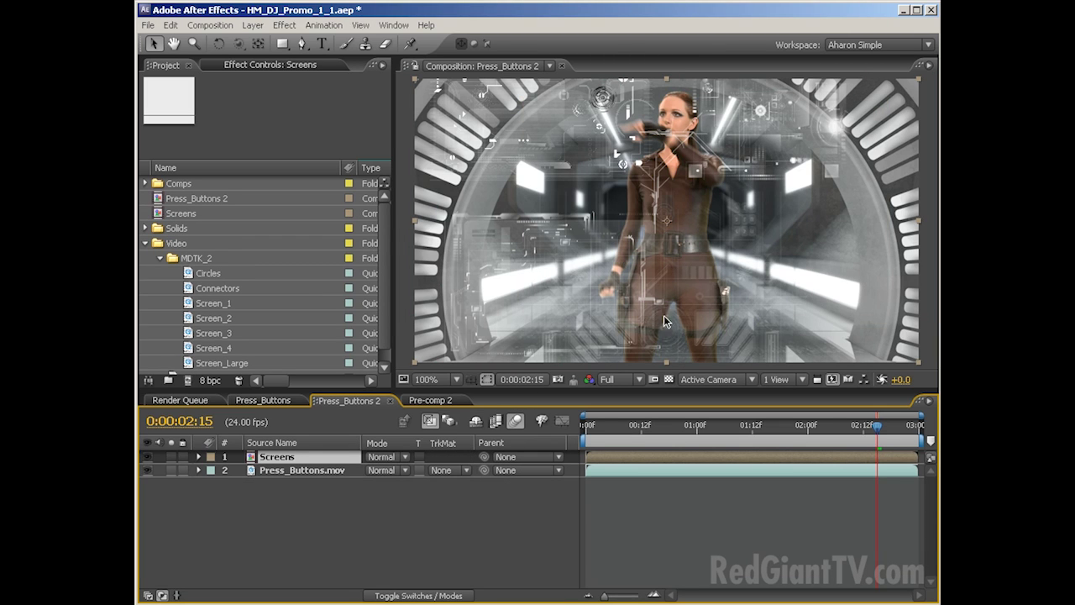
Preview the composite and scrub the timeline to about 2:11
click(484, 458)
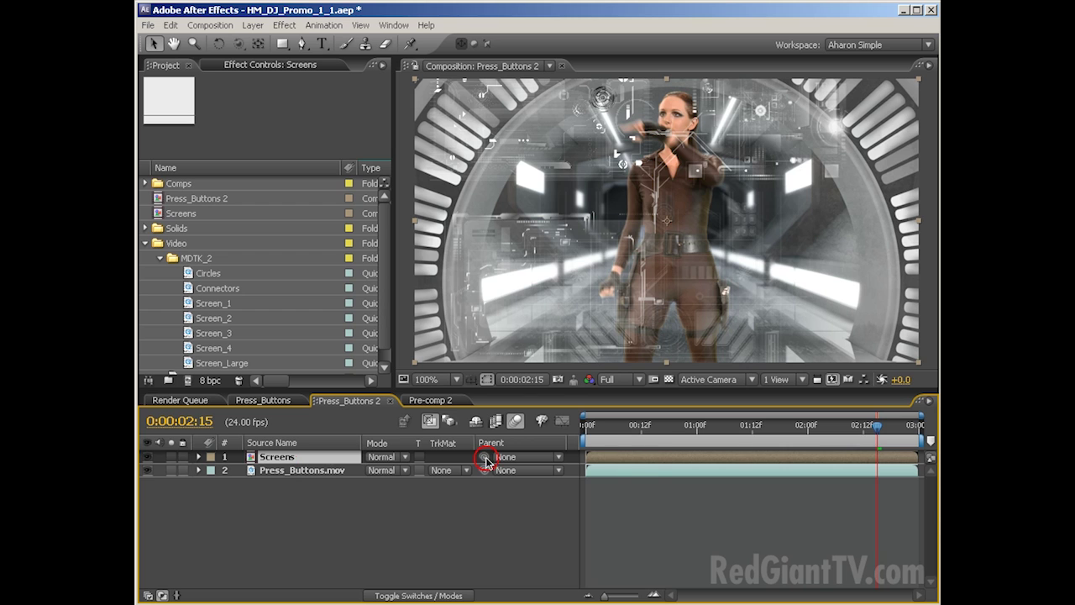
key(KP_0)
click(647, 423)
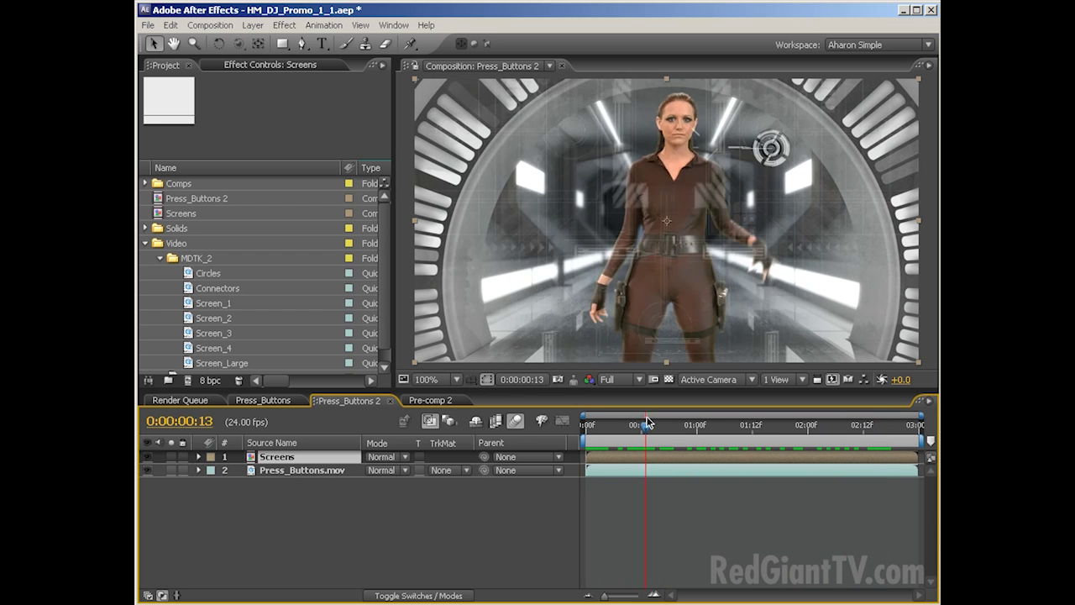
drag(647, 418, 856, 417)
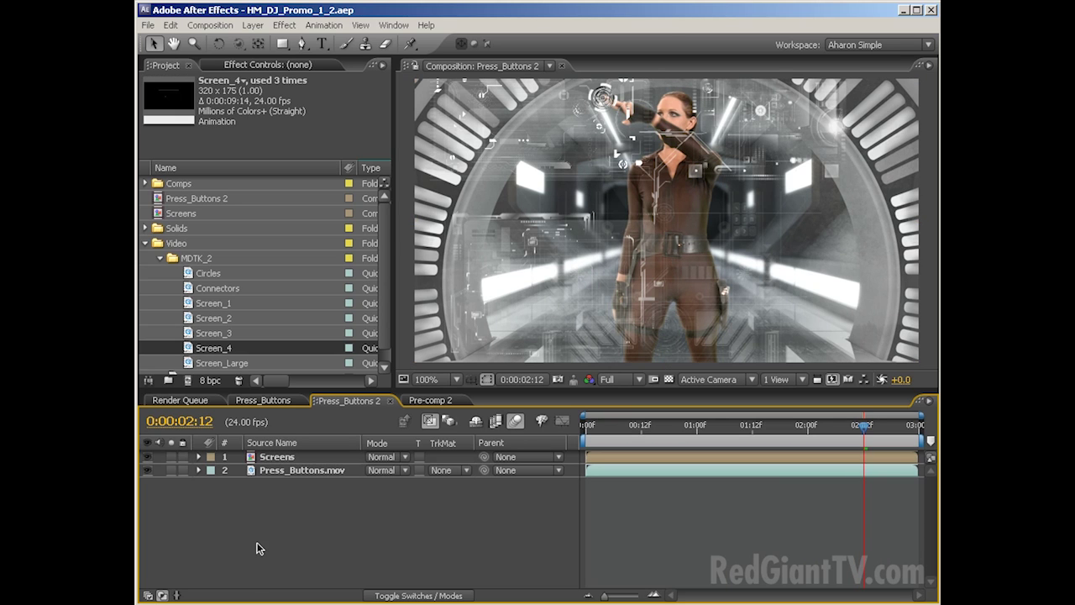
With the Screens layer selected, open the Holomatrix panel and dock it beside the Project panel
click(278, 458)
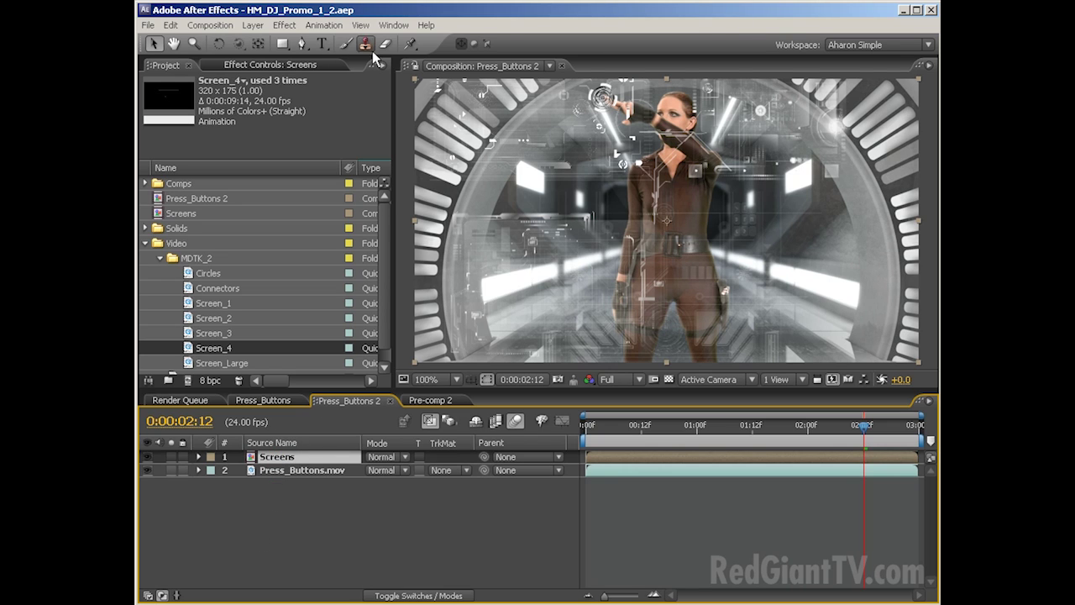
click(294, 27)
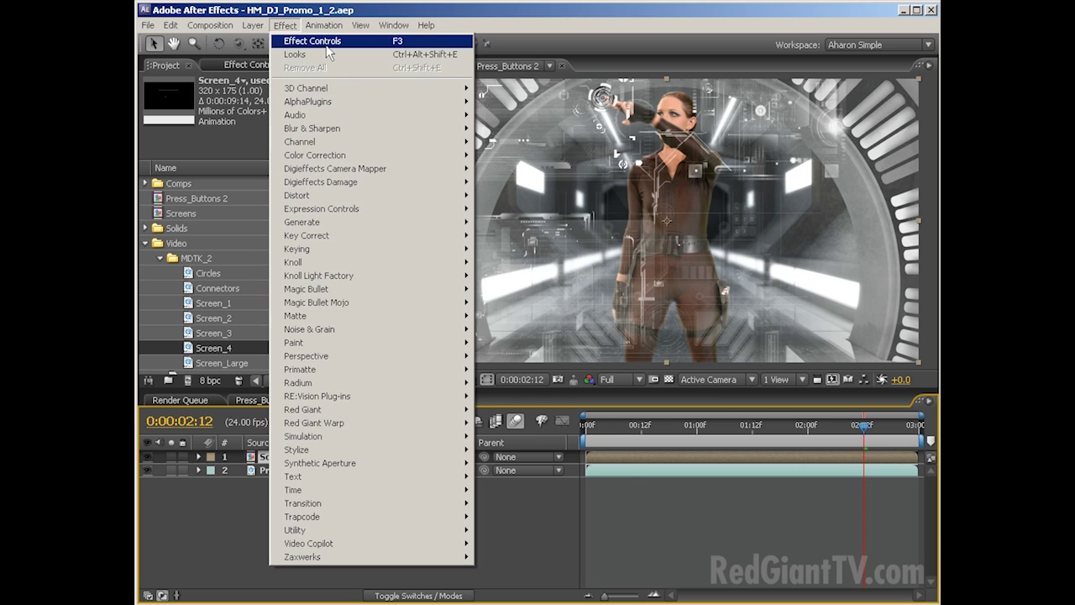
mouse_move(394, 25)
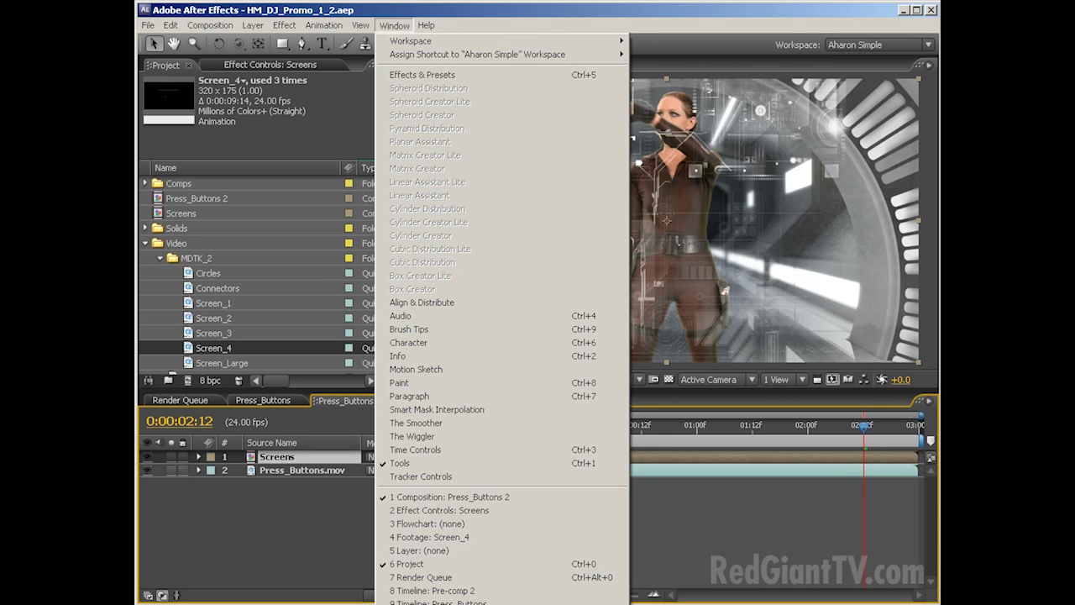
click(420, 604)
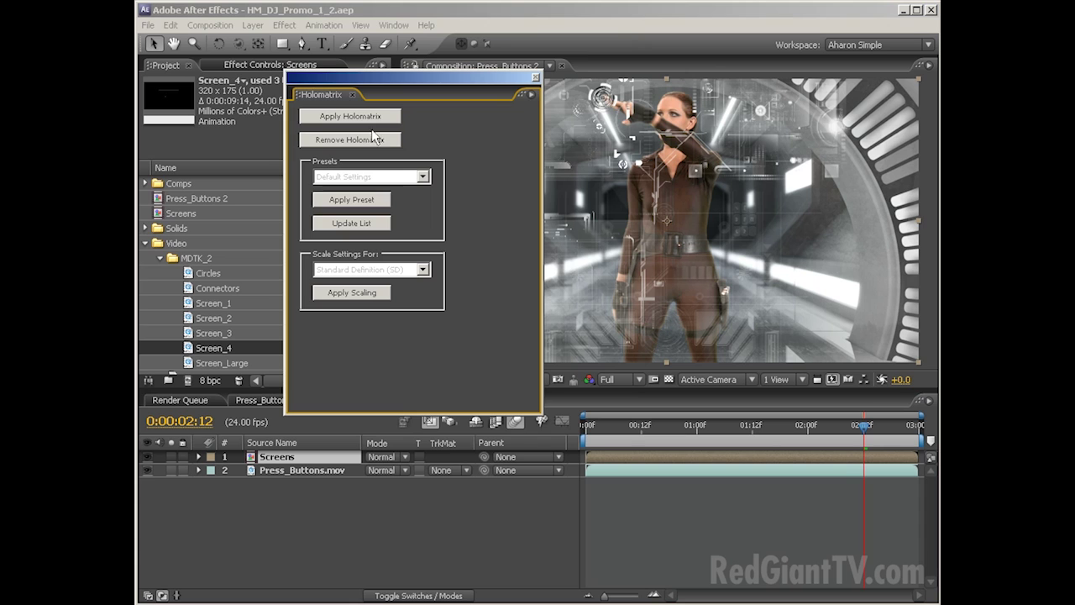
drag(327, 96, 247, 64)
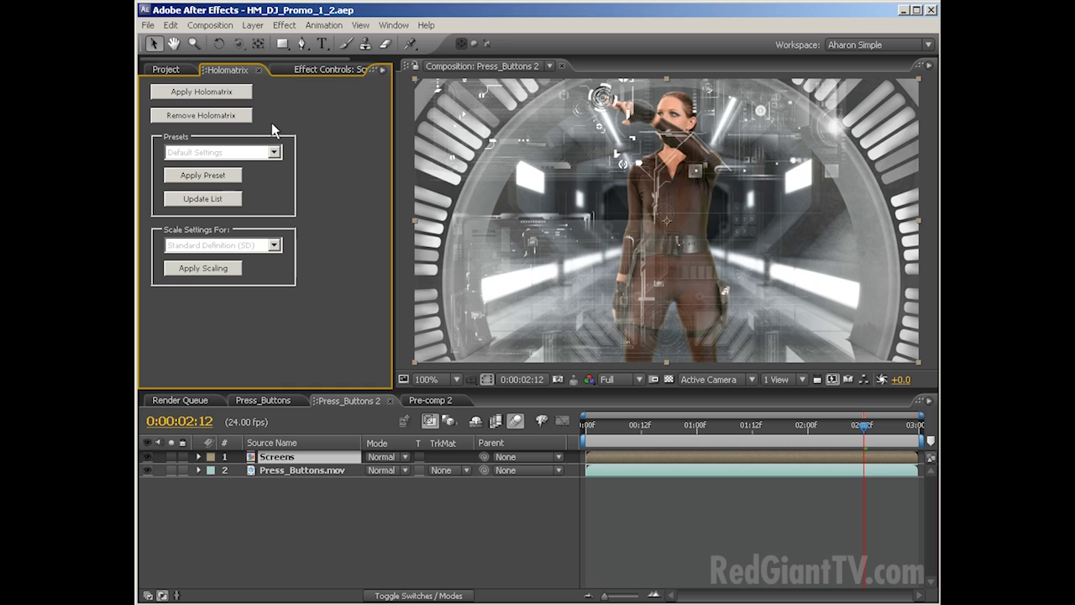
Apply Holomatrix to Screens with the H_OK_Reception_Blue preset and scrub to check it
click(286, 459)
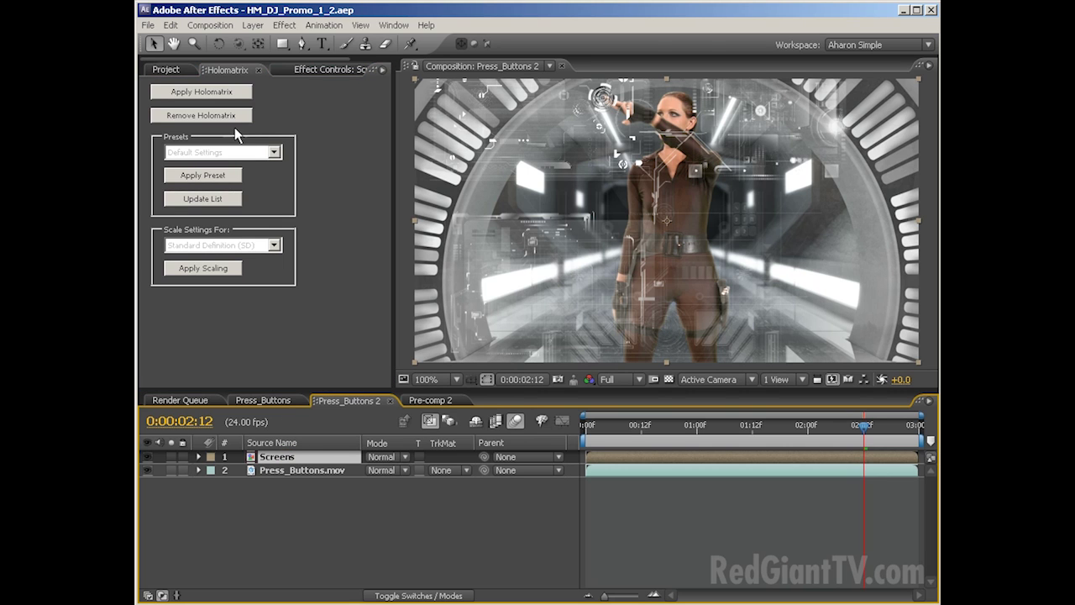
click(216, 93)
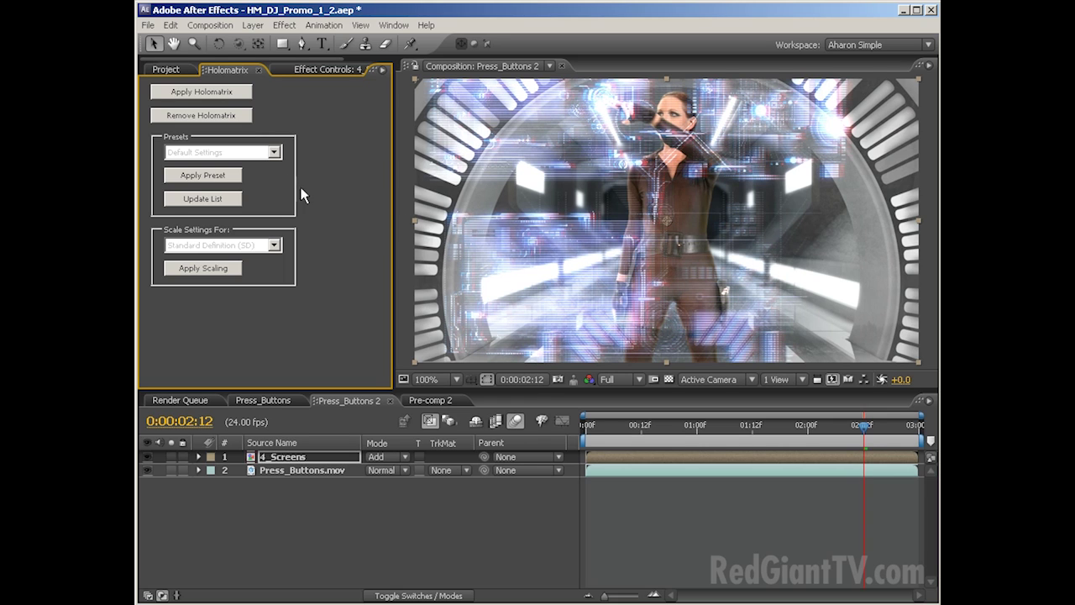
click(275, 154)
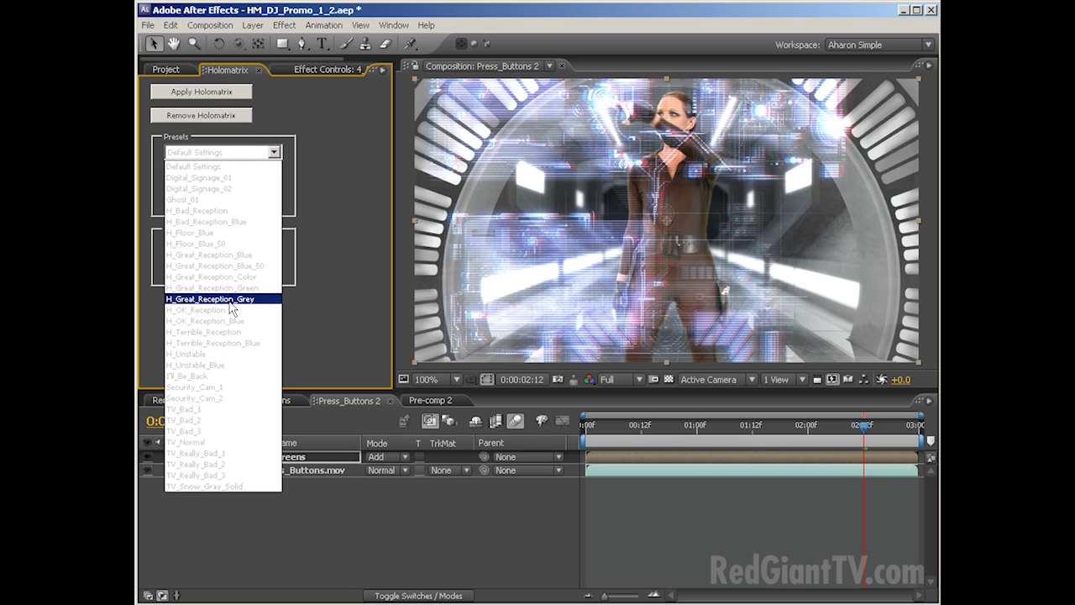
click(238, 322)
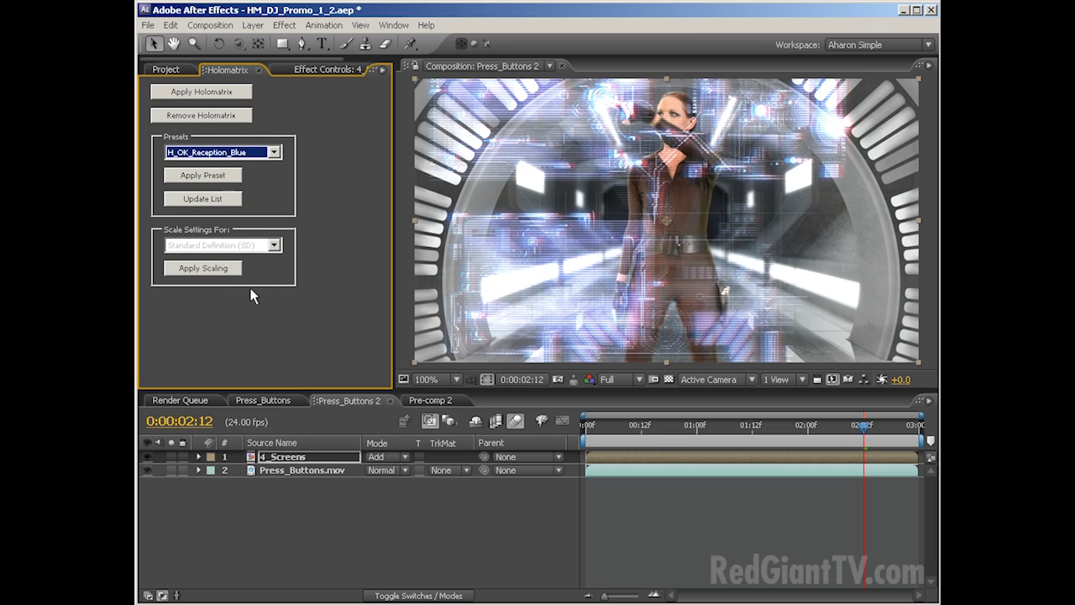
click(211, 174)
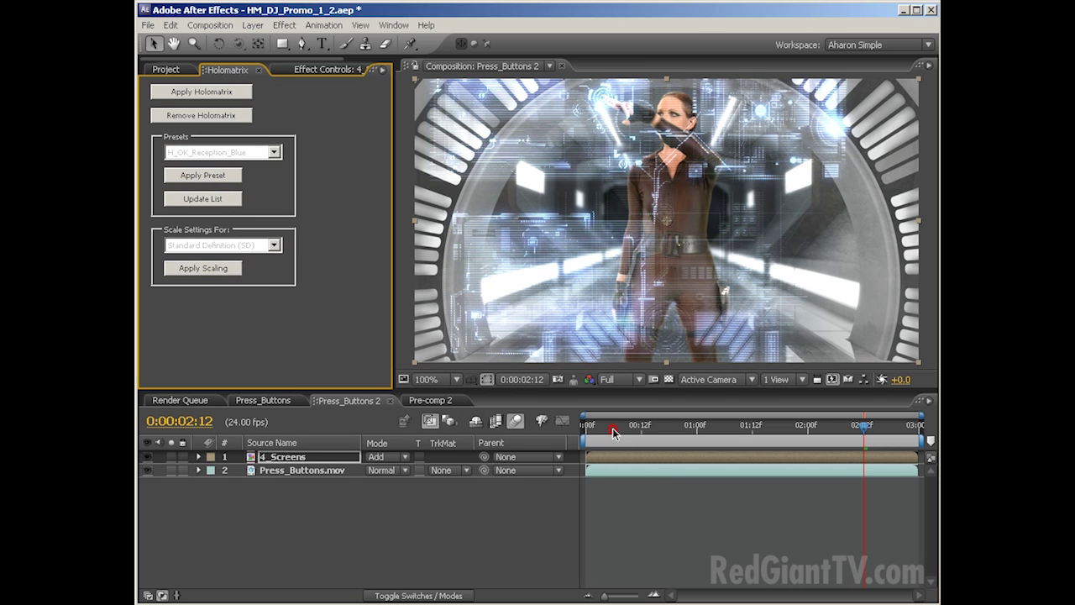
drag(613, 433, 720, 428)
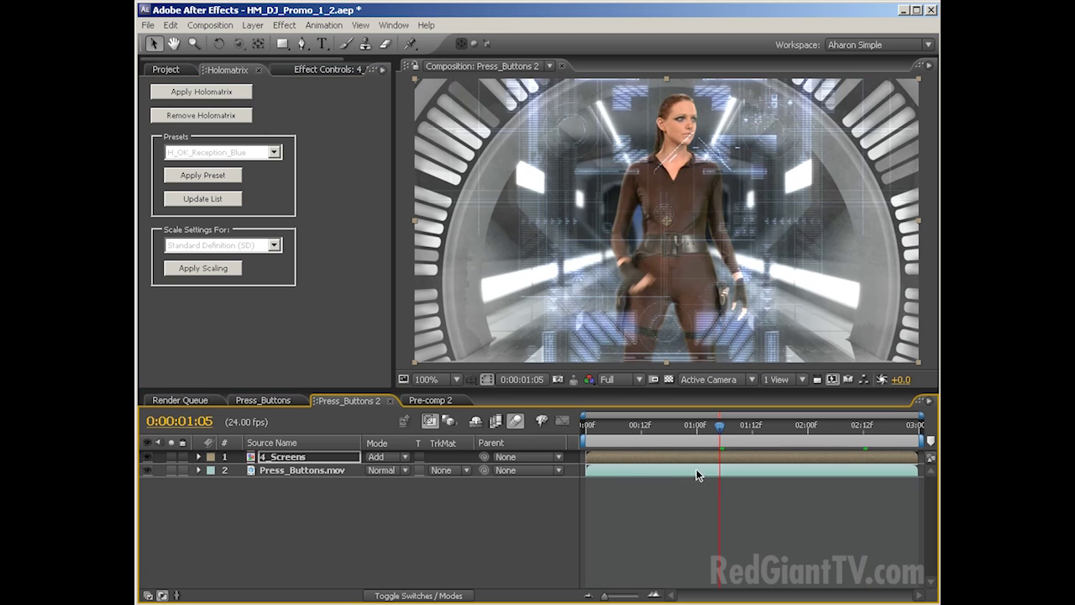
key(KP_0)
Change the 4_Screens Holomatrix Frame Rate to 24 and preview the composite
click(292, 70)
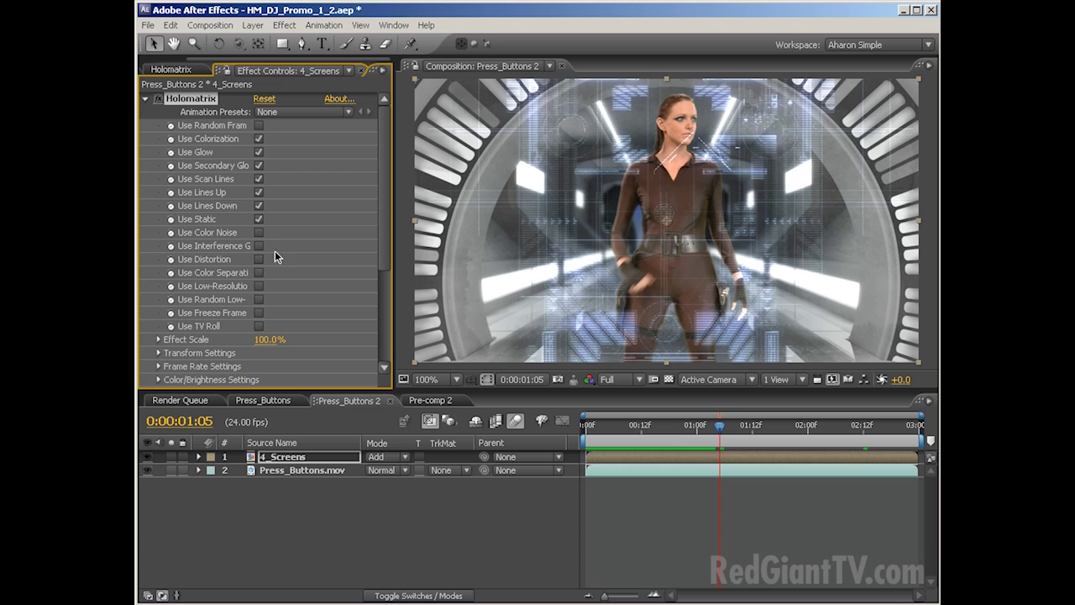
click(158, 367)
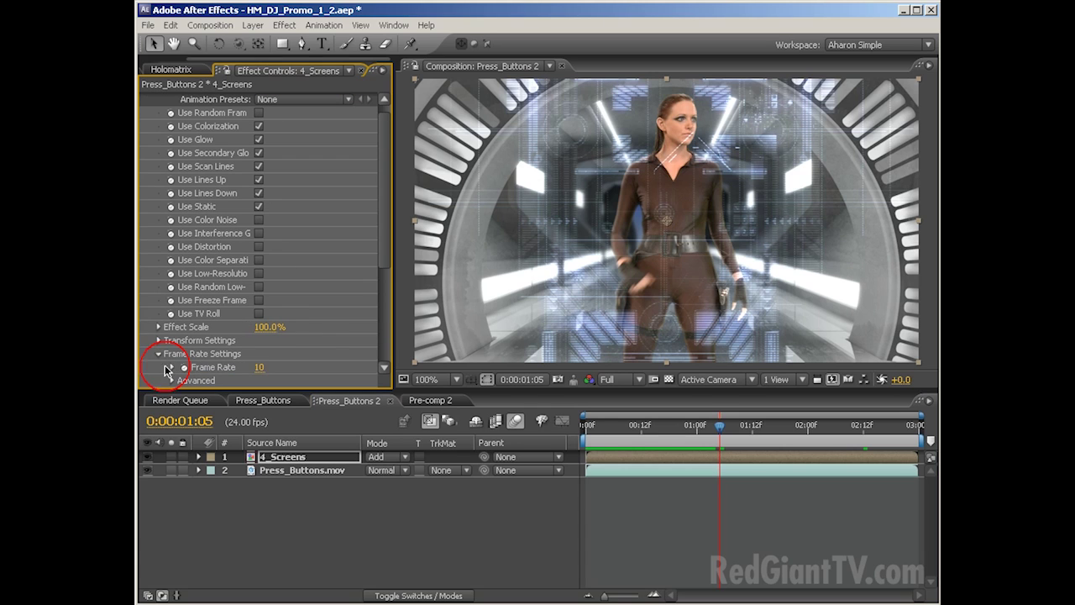
click(262, 367)
text(24)
key(Return)
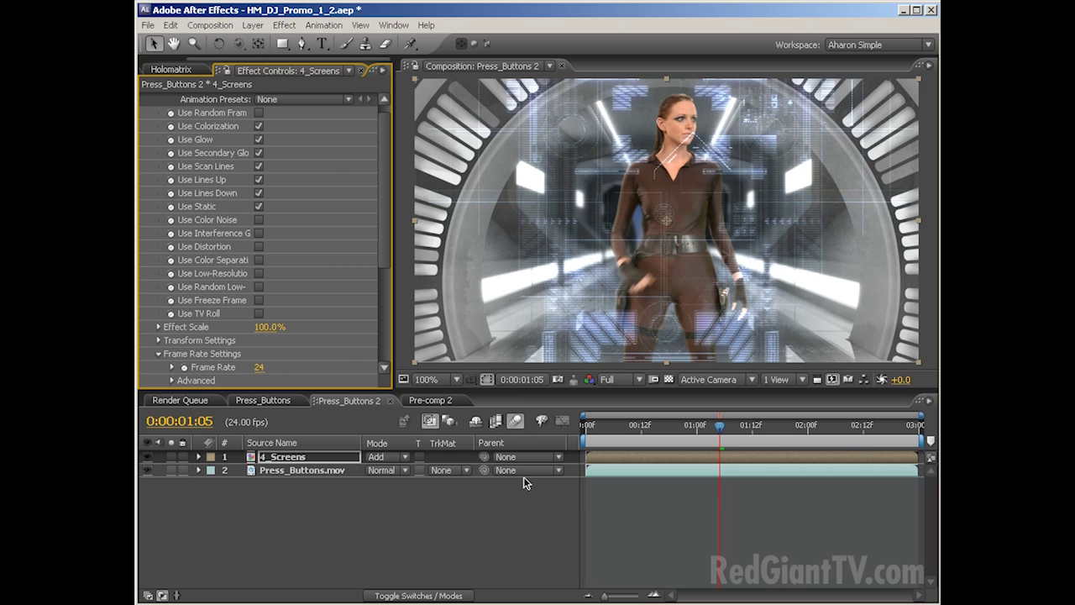
click(527, 510)
key(KP_0)
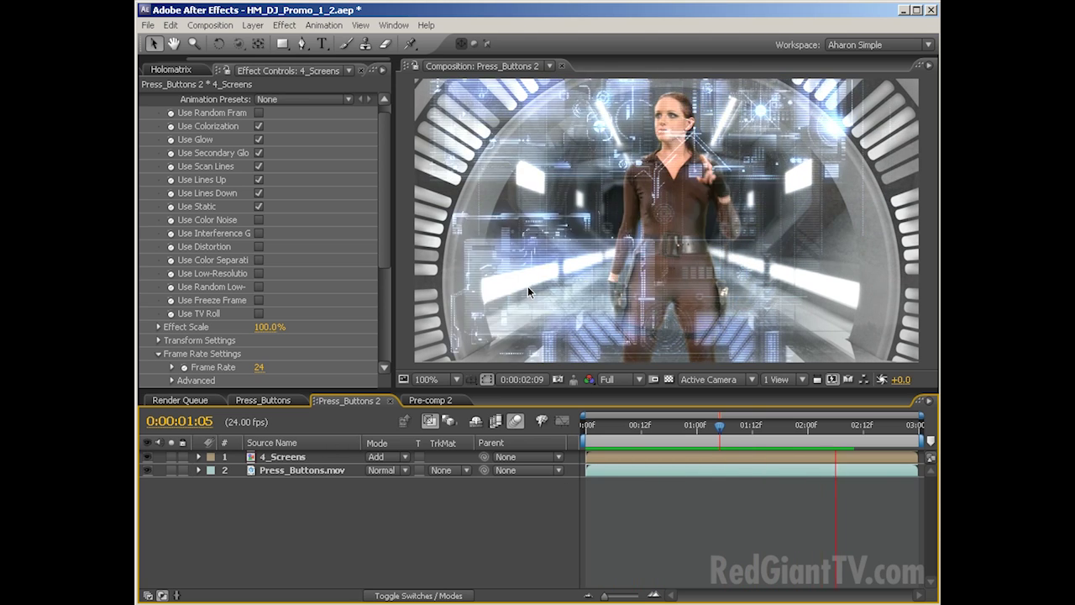
click(601, 252)
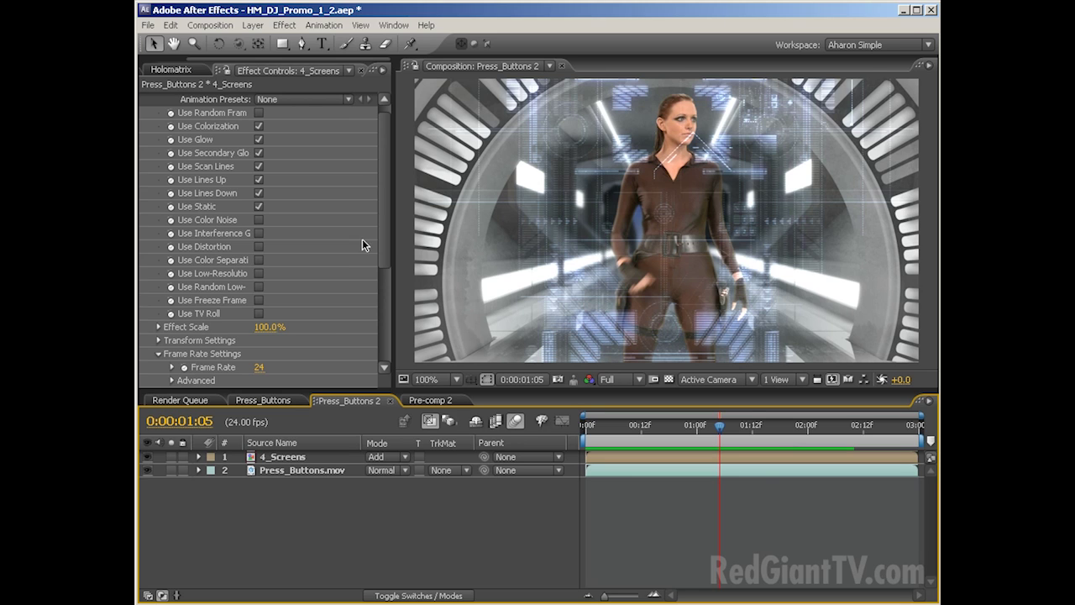
Turn on the Holomatrix Interference Ghost option for 4_Screens and preview it
click(259, 235)
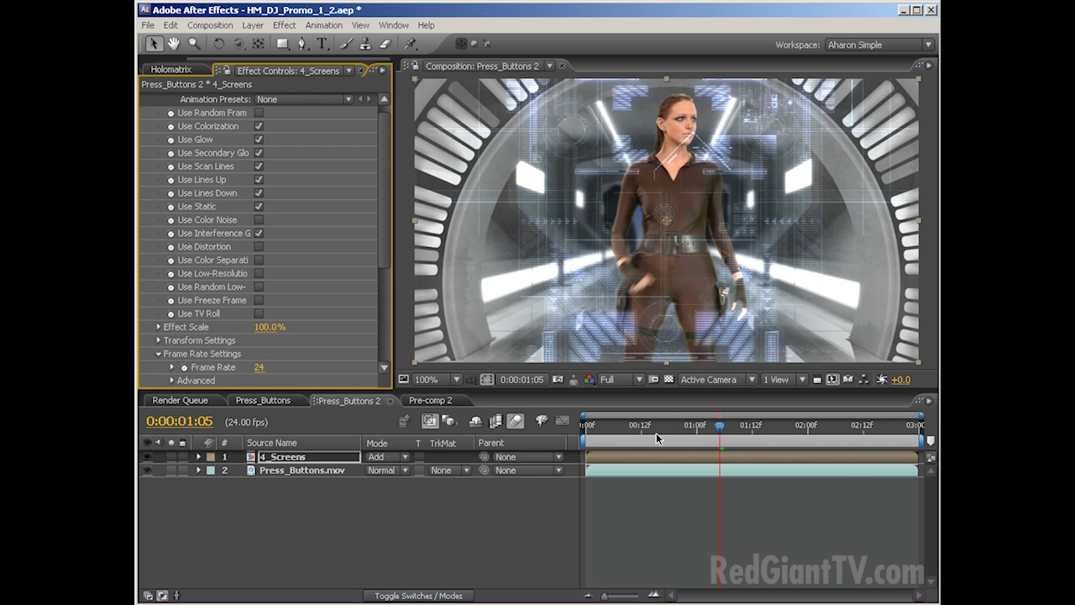
key(KP_0)
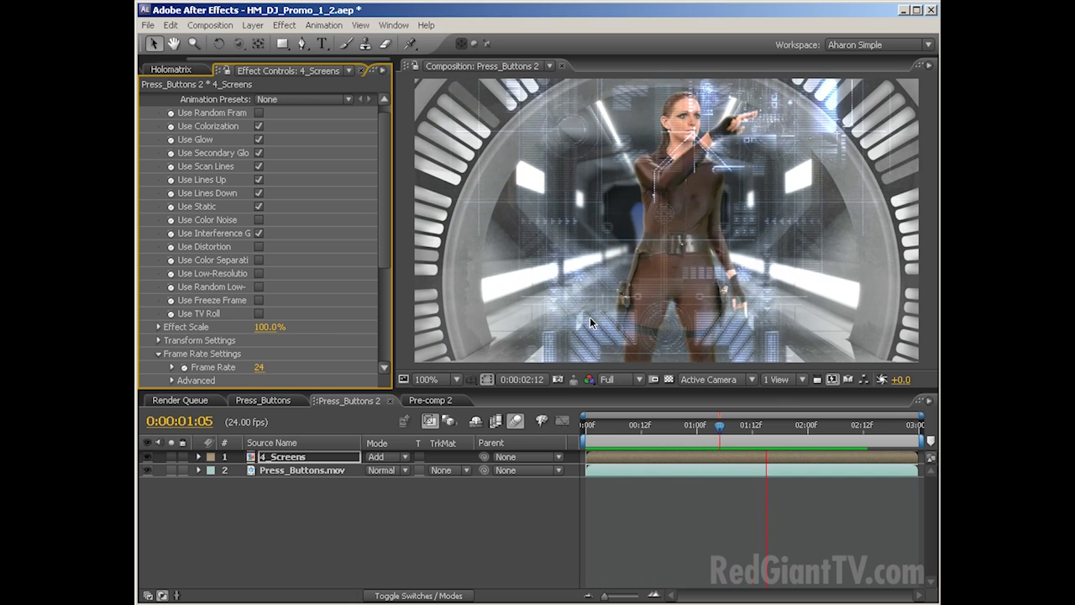
key(space)
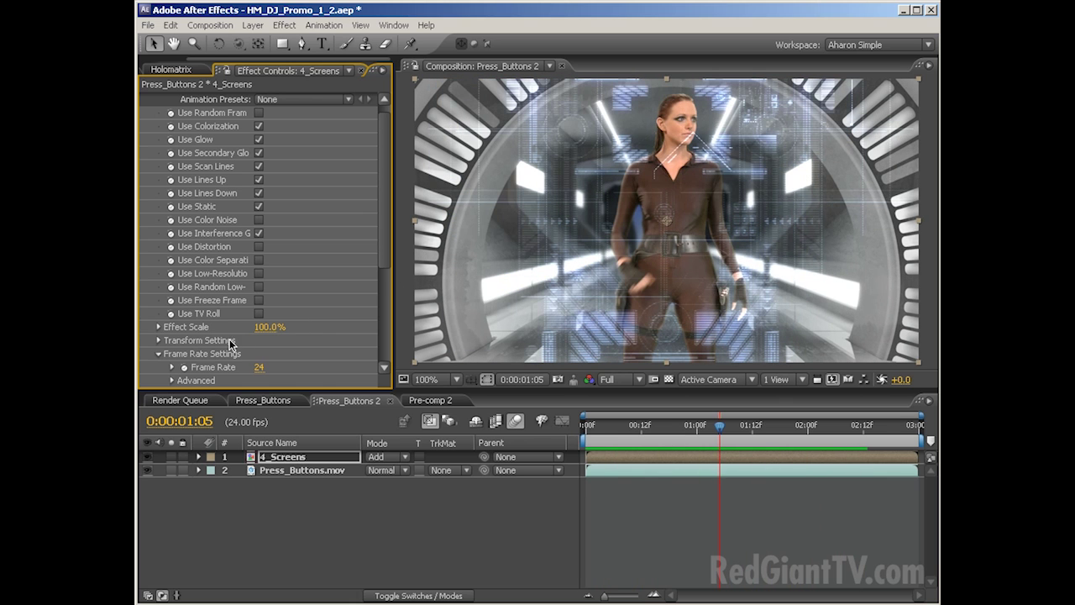
Set the Interference Ghost % Chance to 10 and preview from the first frame
click(157, 353)
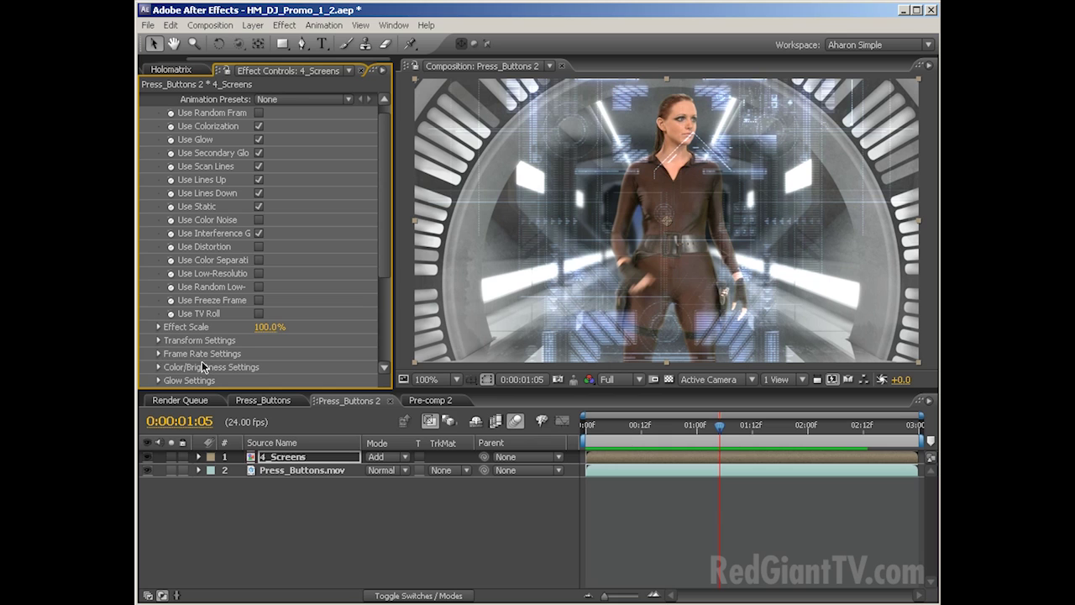
scroll(202, 361, down, 4)
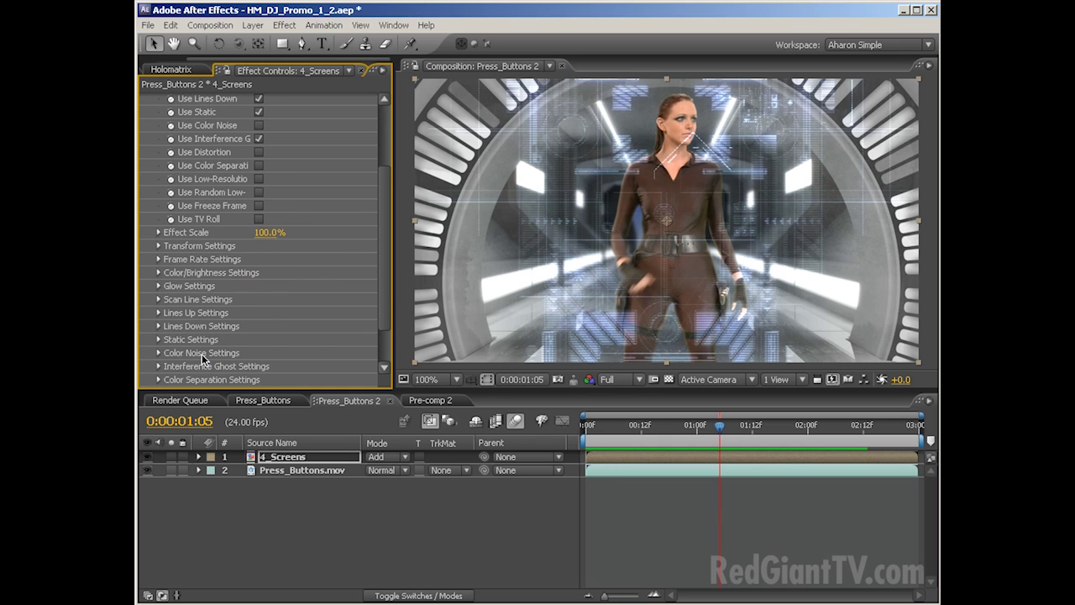
scroll(201, 358, down, 1)
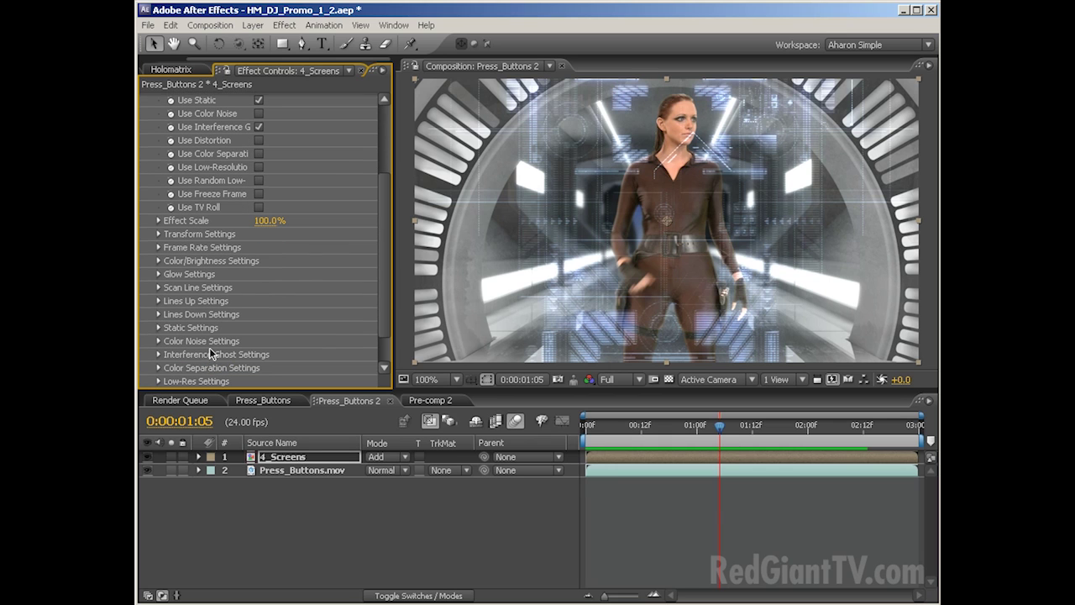
click(158, 355)
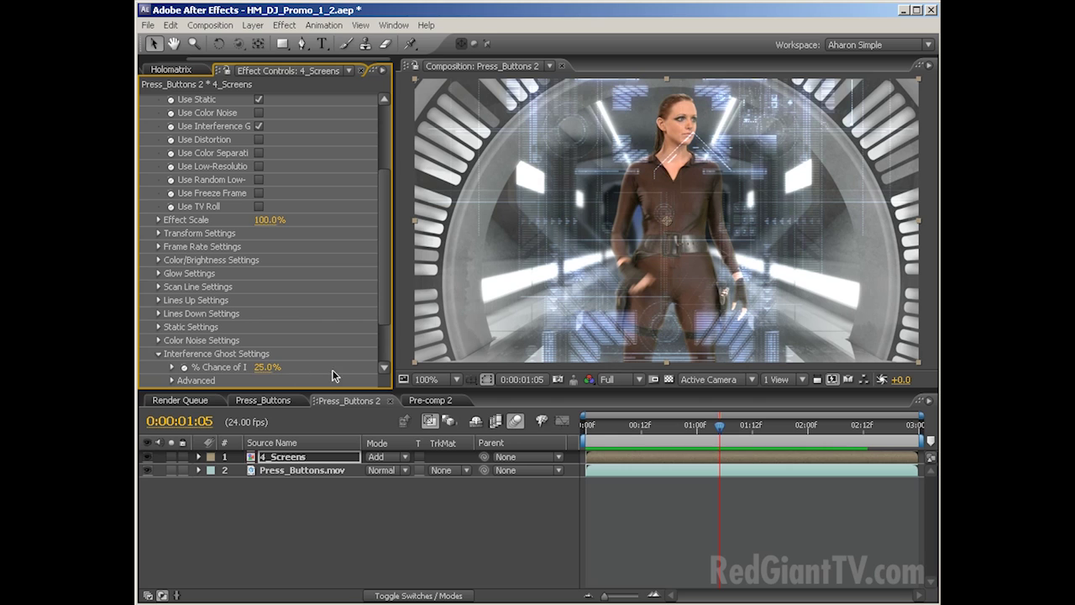
click(267, 368)
text(10)
key(Return)
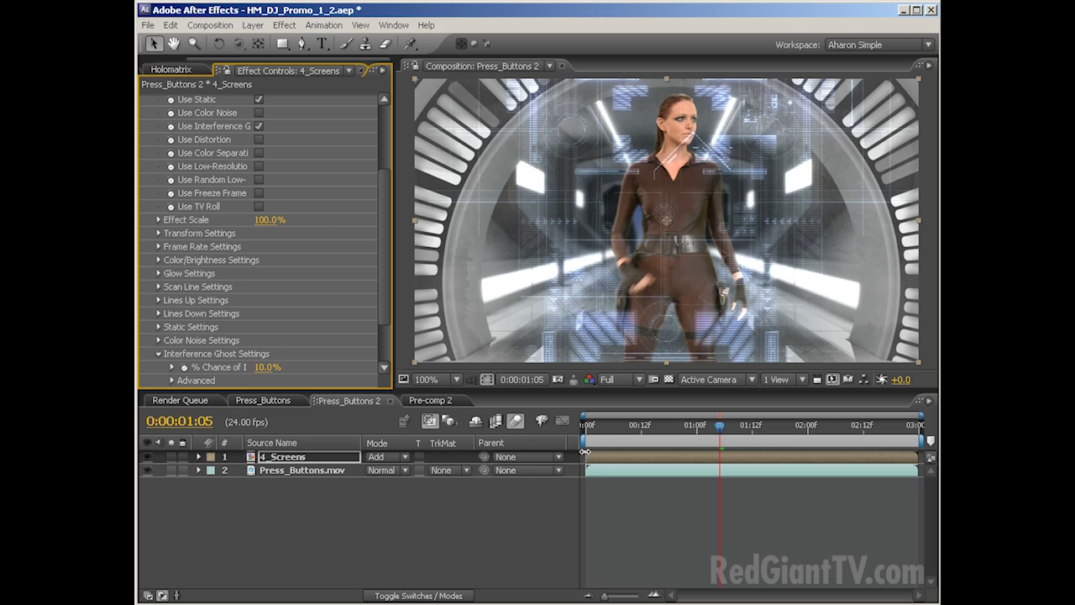
drag(591, 434, 579, 431)
key(KP_0)
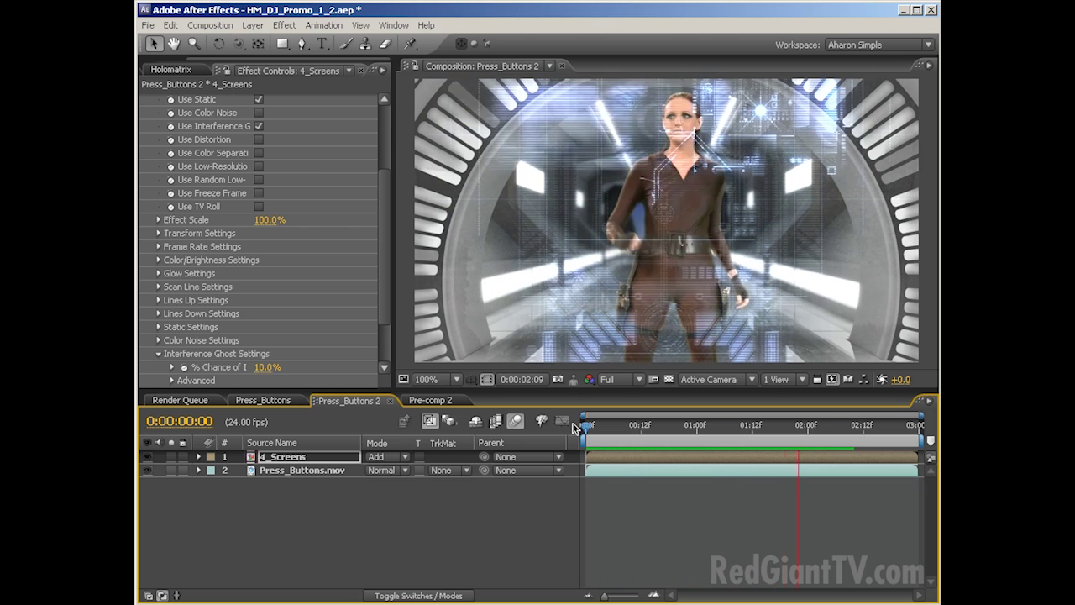
Stop the preview and add a new adjustment layer on top of the comp
click(574, 425)
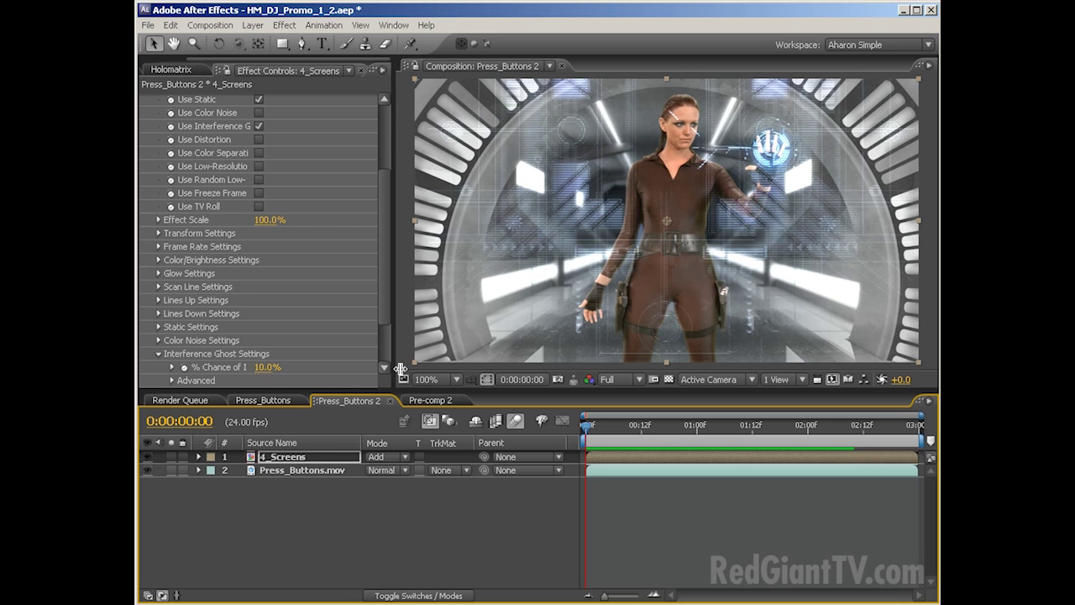
click(253, 26)
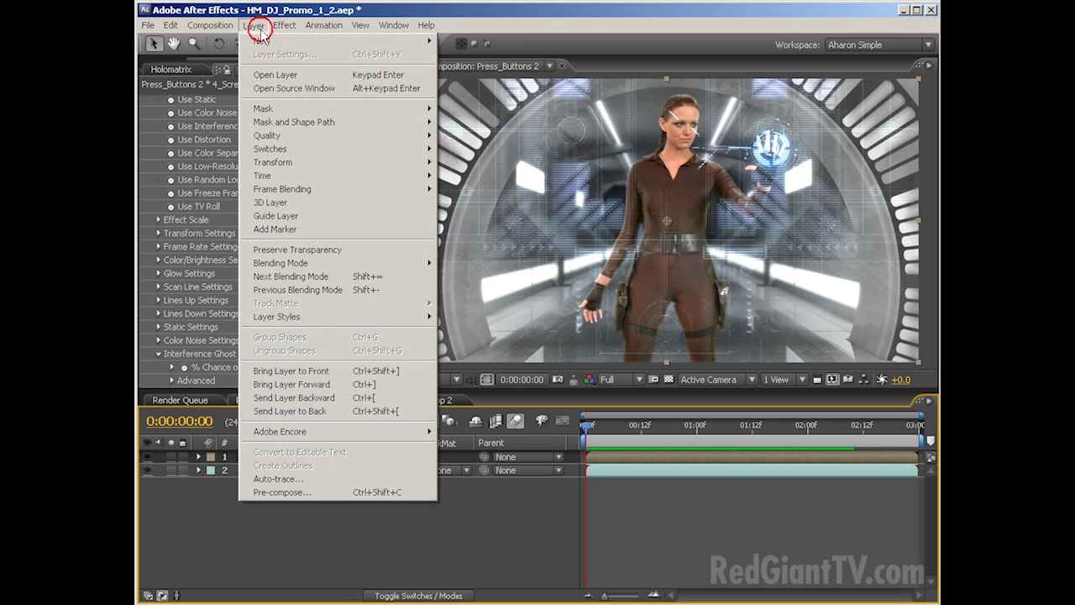
mouse_move(263, 42)
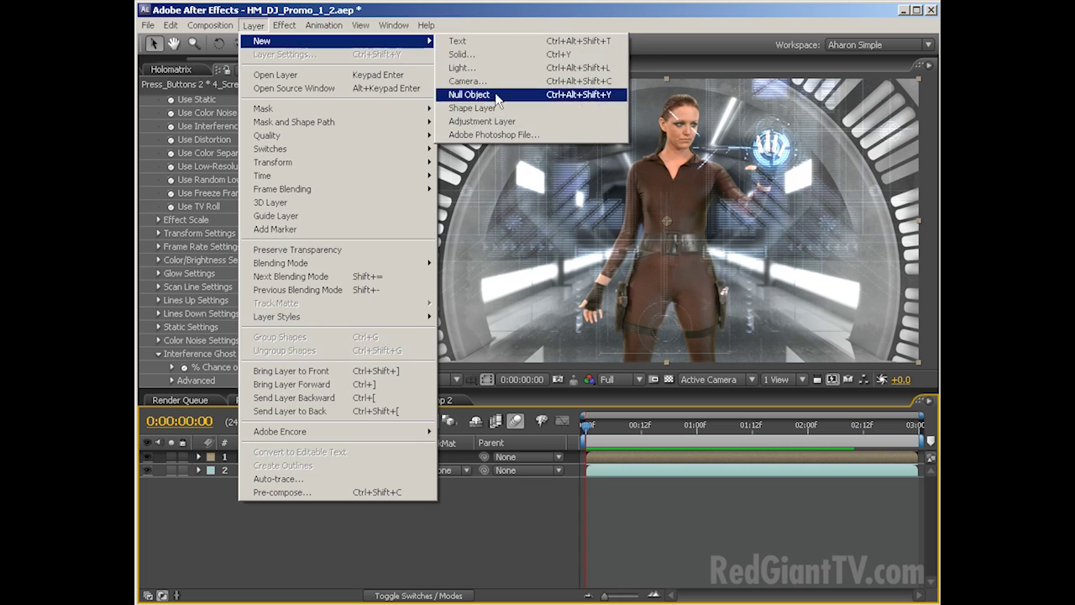
click(496, 122)
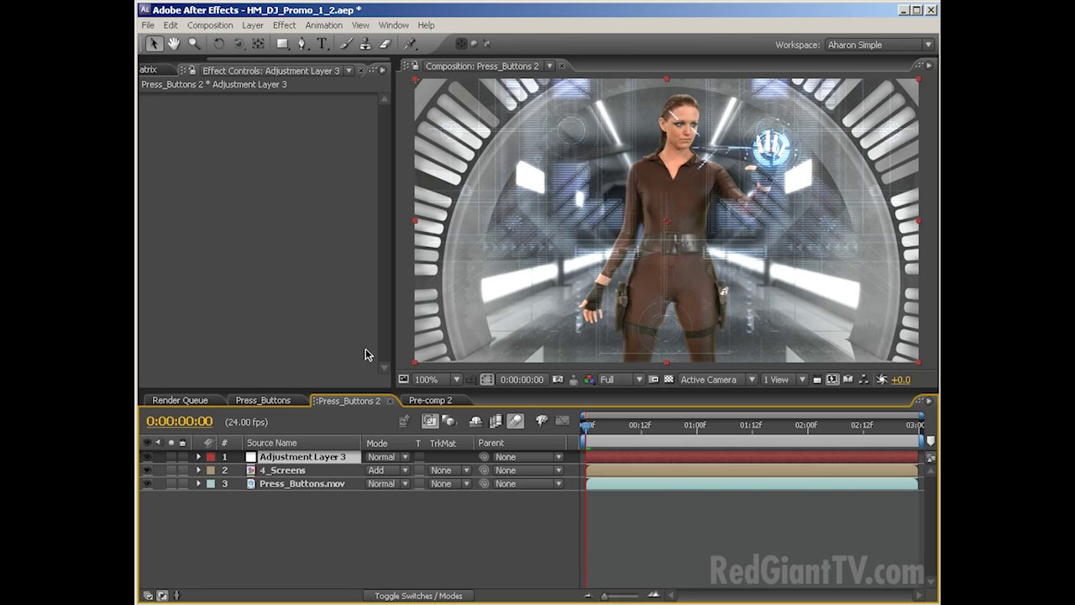
Apply the Magic Bullet Looks effect to the adjustment layer
click(285, 25)
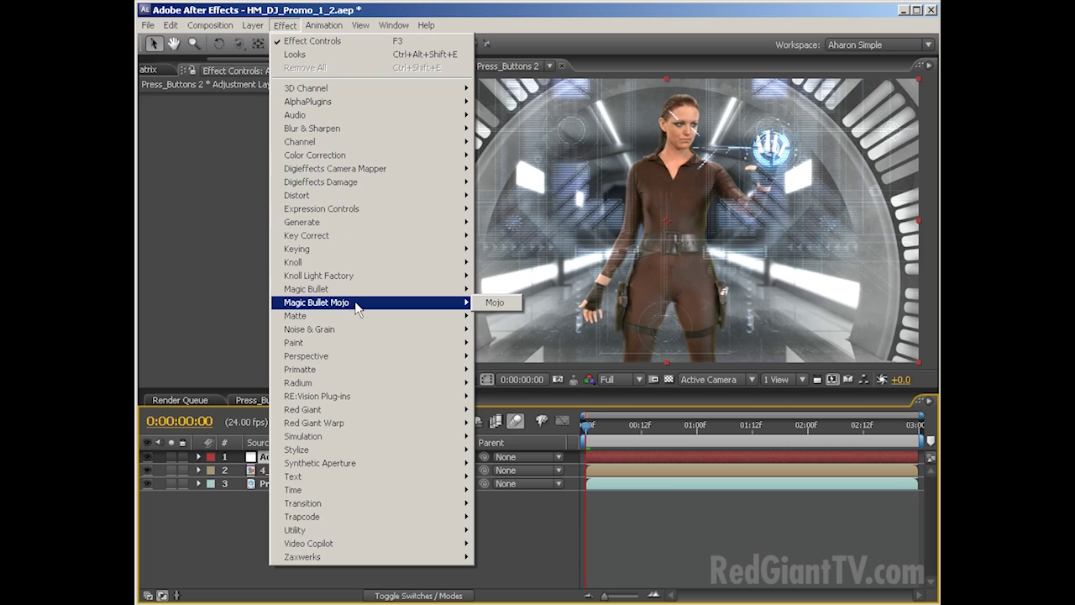
mouse_move(458, 278)
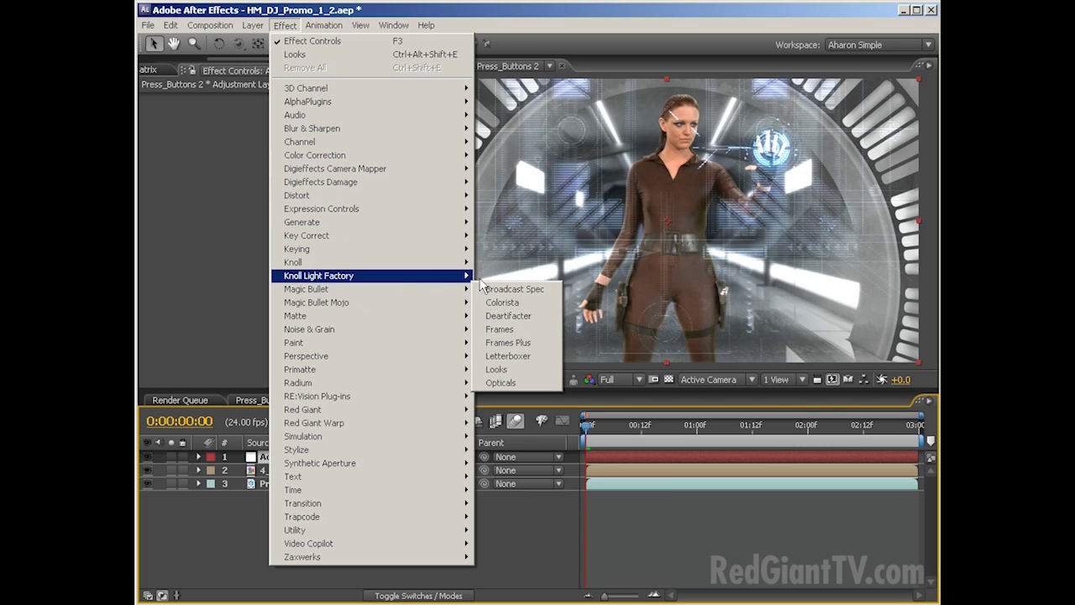
click(519, 372)
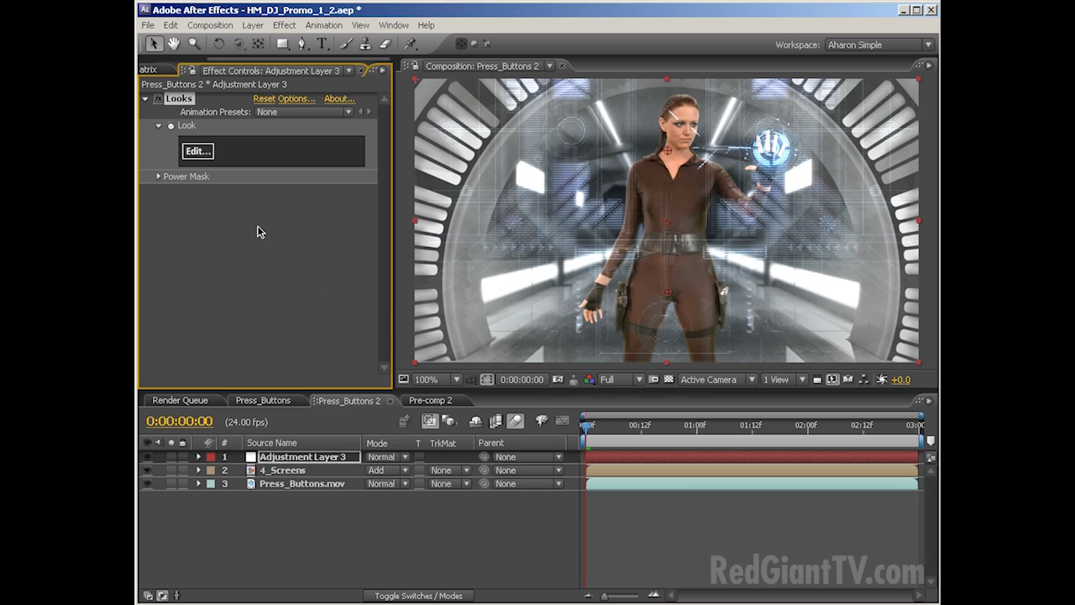
In LooksBuilder, apply the Berlin look from the Music Videos category and accept it
click(197, 153)
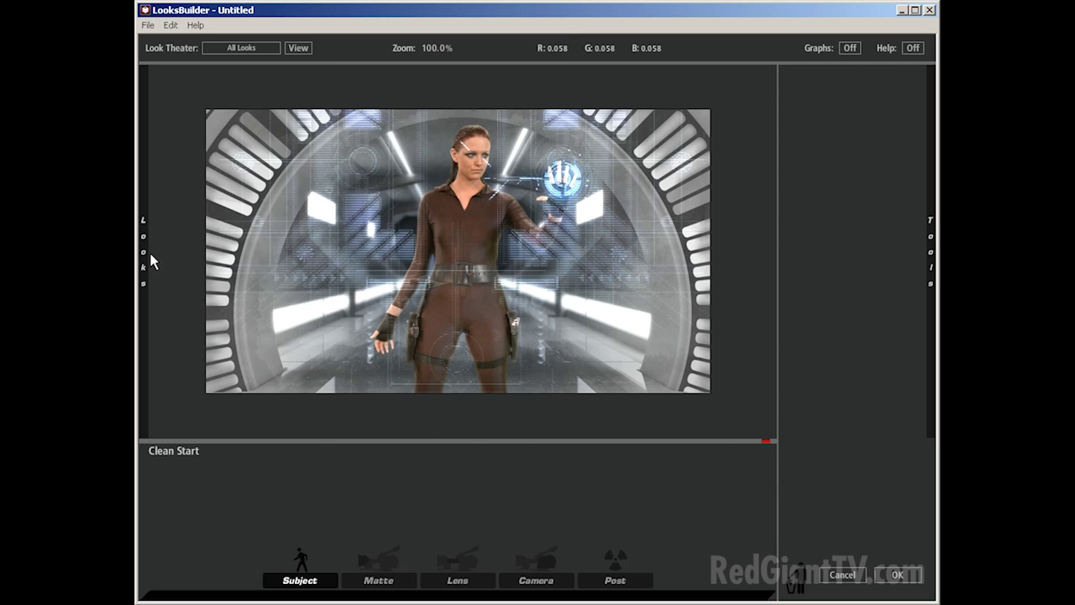
mouse_move(148, 257)
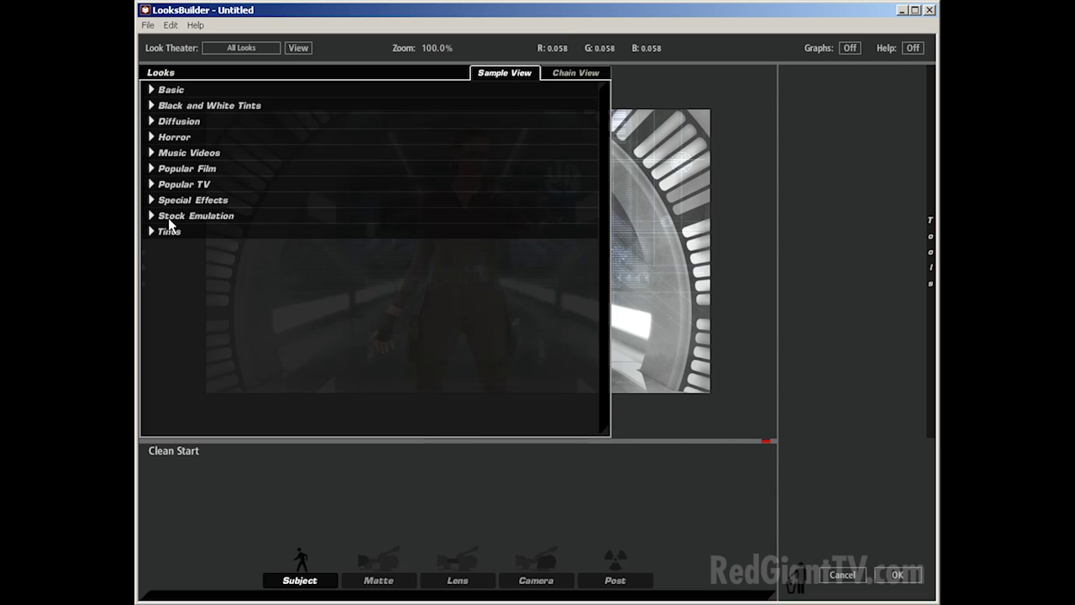
click(150, 89)
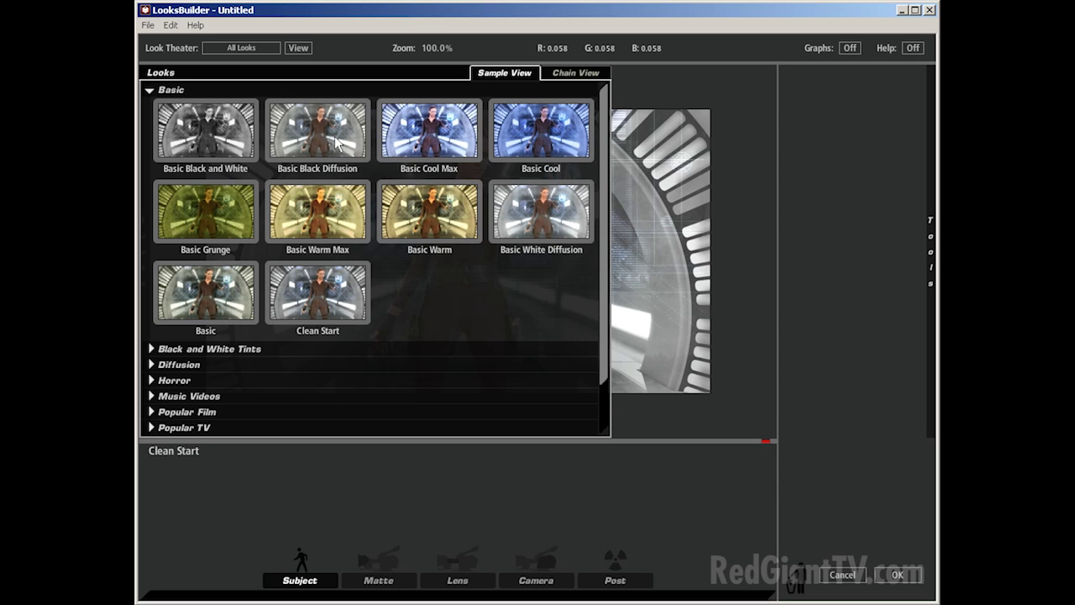
click(148, 90)
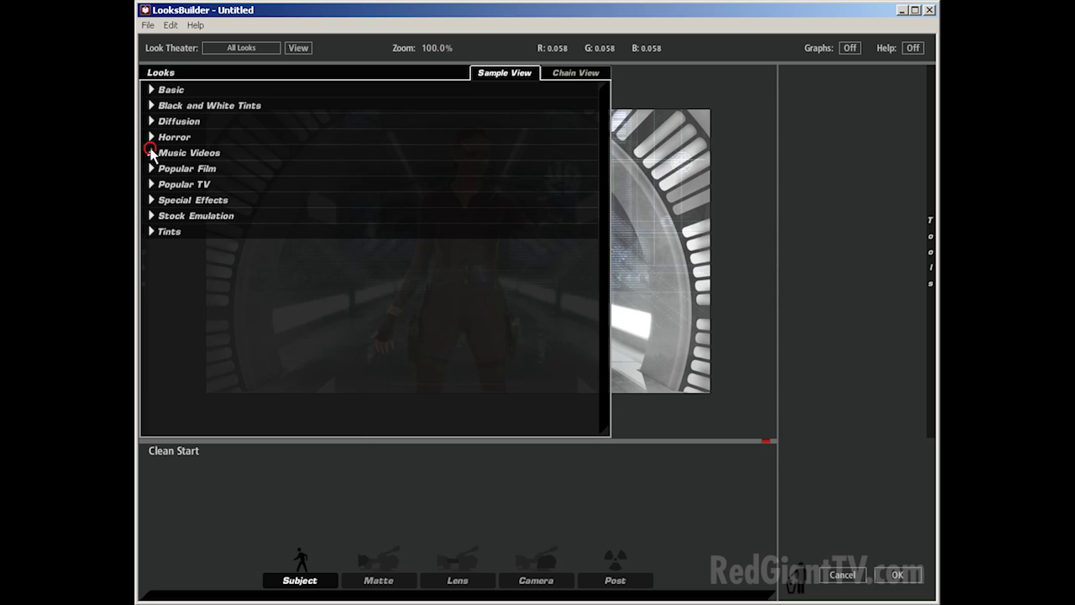
click(150, 152)
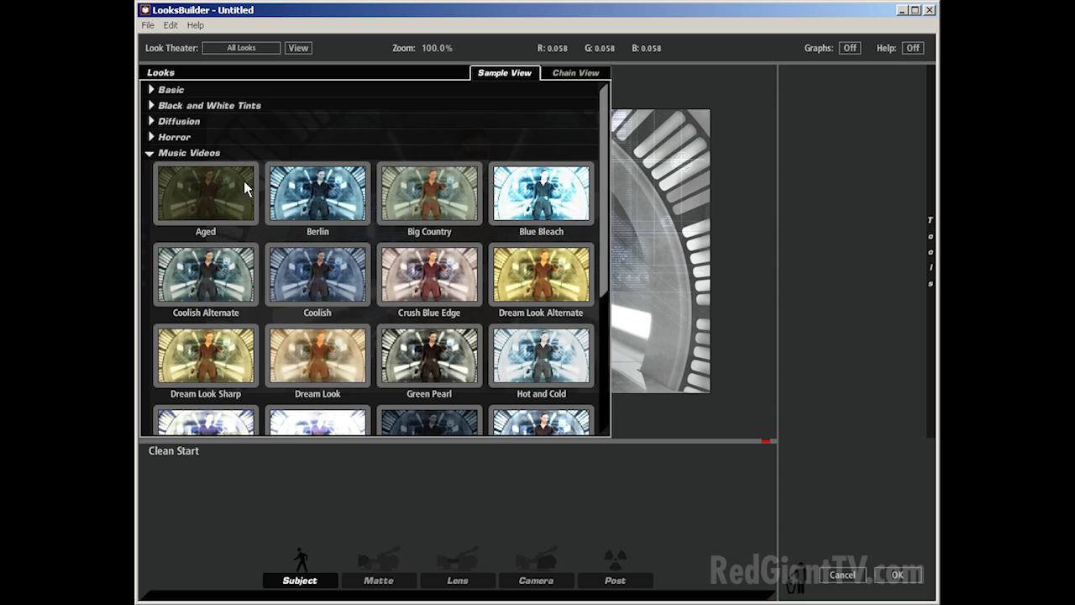
click(318, 198)
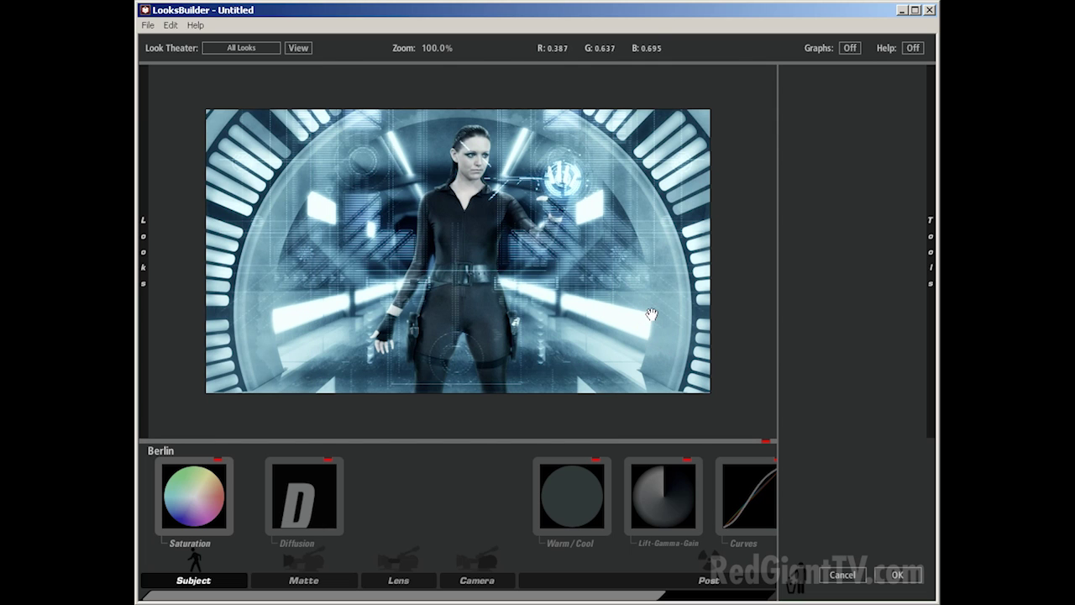
click(897, 577)
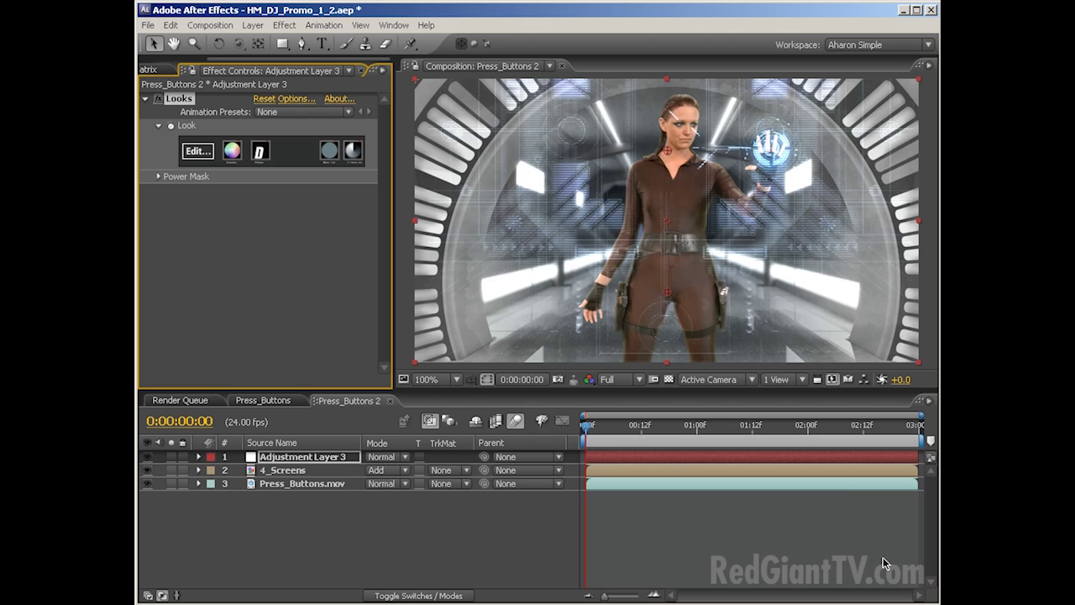
Scrub through the graded shot and expand 4_Screens' Holomatrix Color/Brightness settings
drag(645, 426, 749, 427)
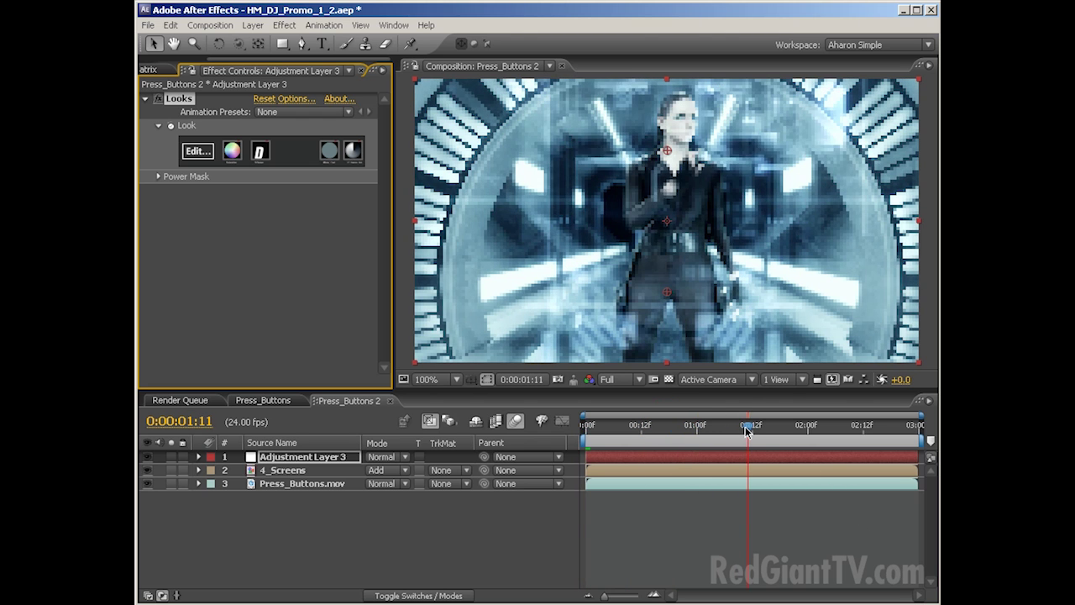
drag(825, 425, 914, 426)
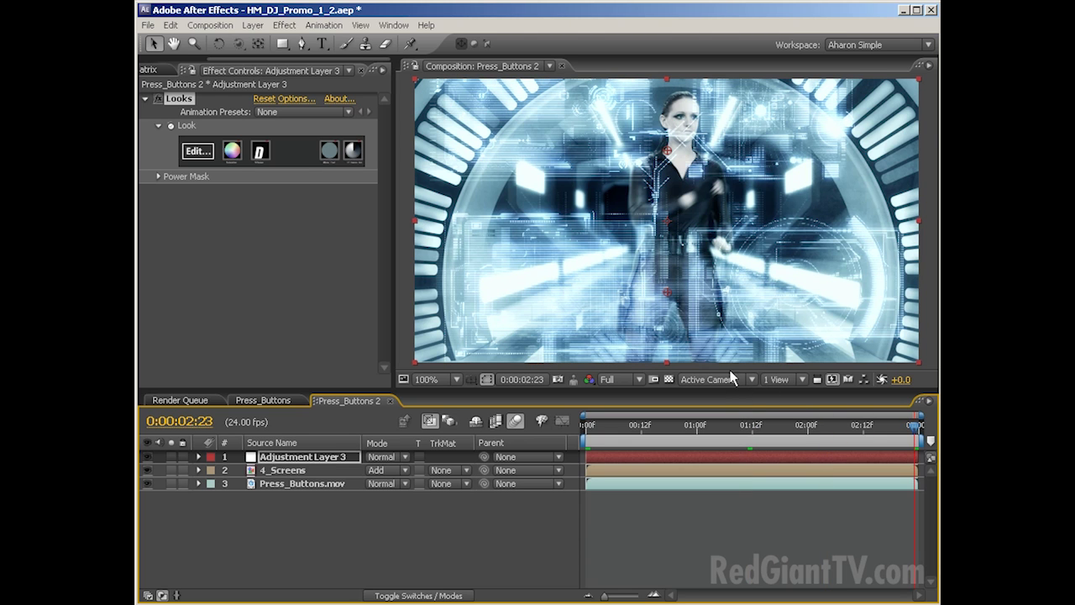
click(300, 471)
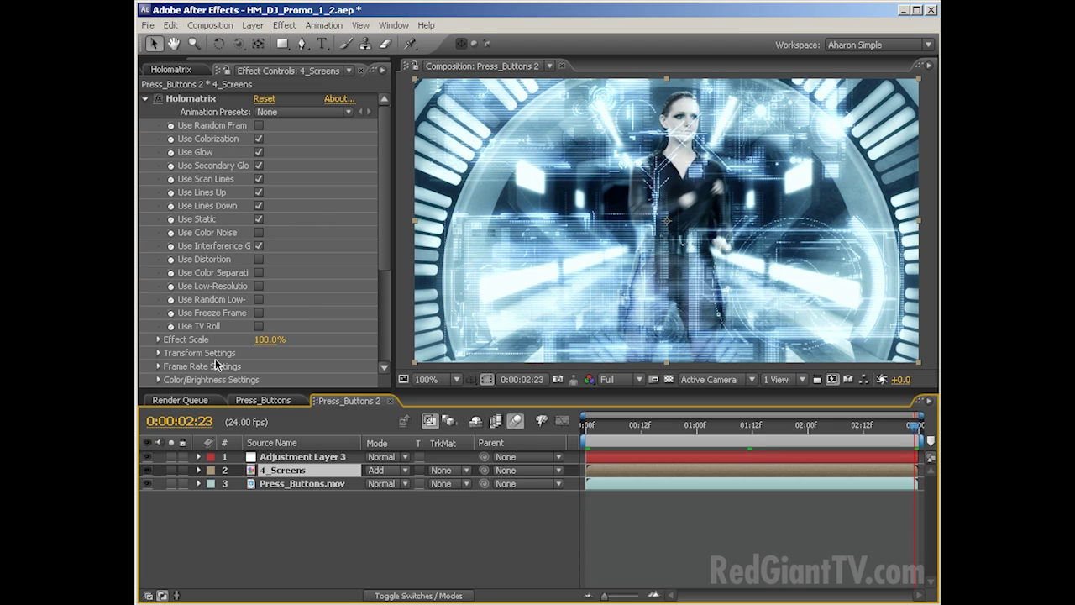
click(160, 380)
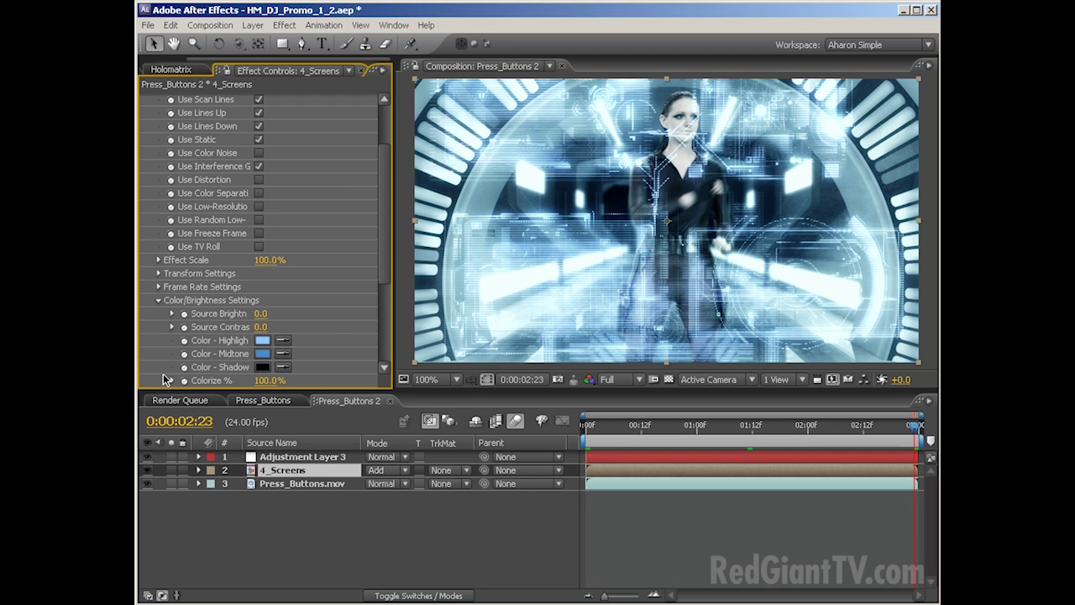
click(604, 425)
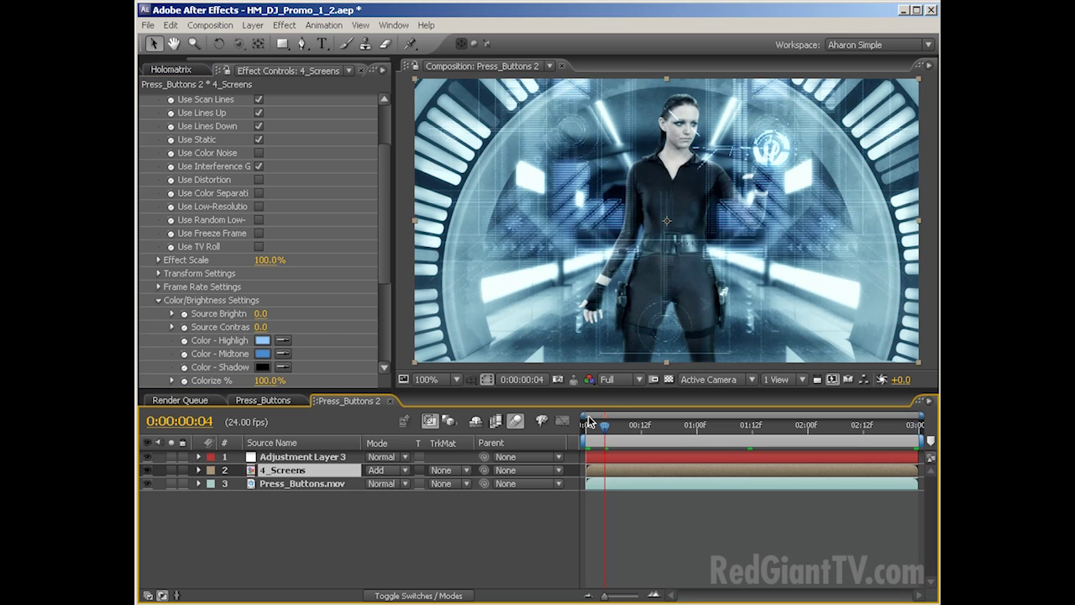
click(588, 423)
Sample a light blue for Highlight and a darker grey-blue for Midtone from the viewer
click(283, 341)
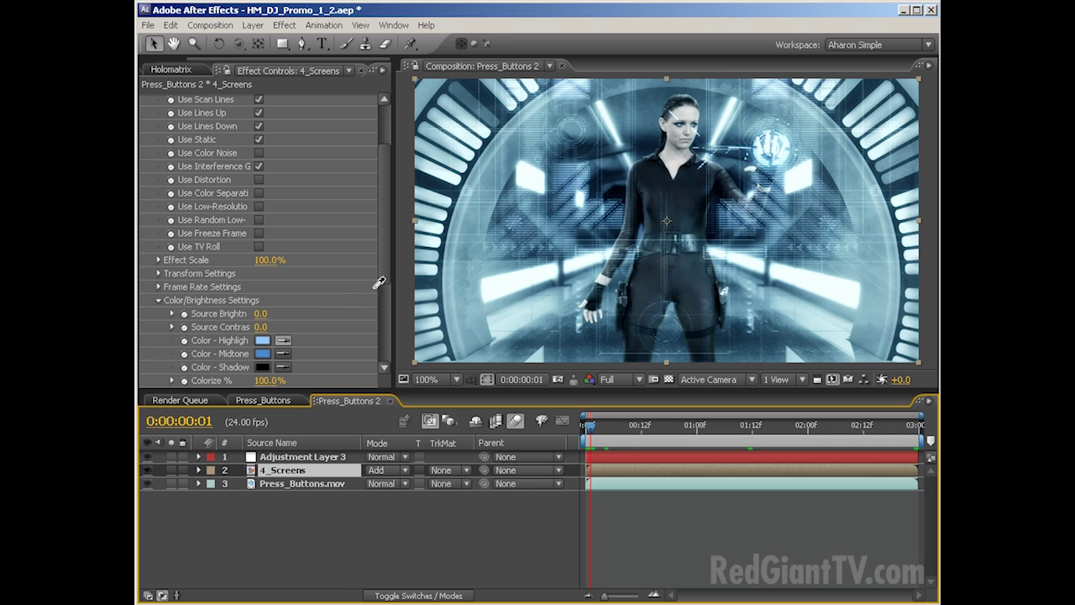
click(426, 210)
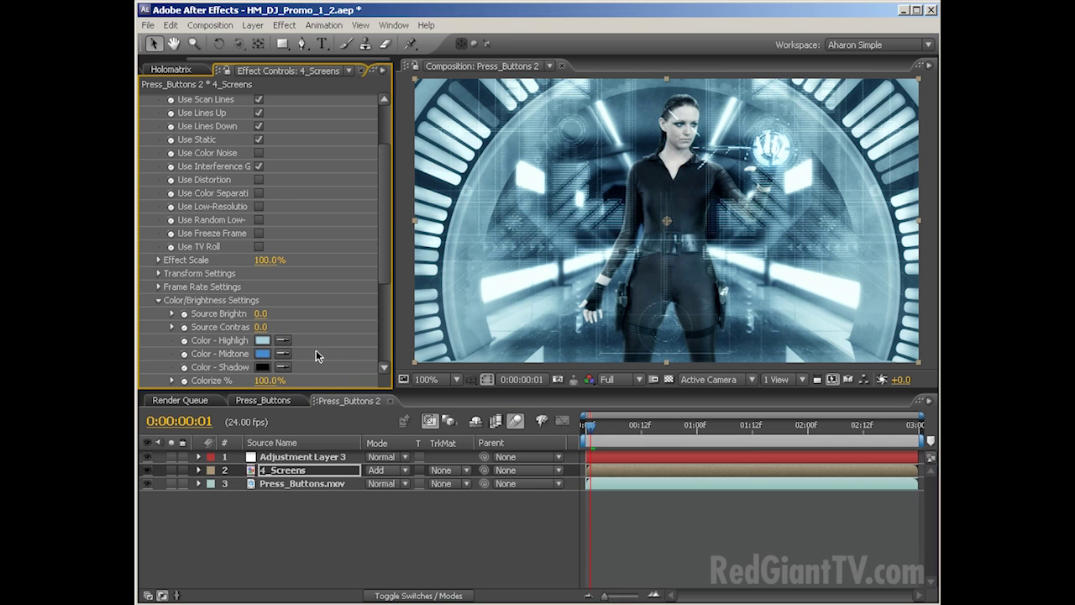
click(283, 354)
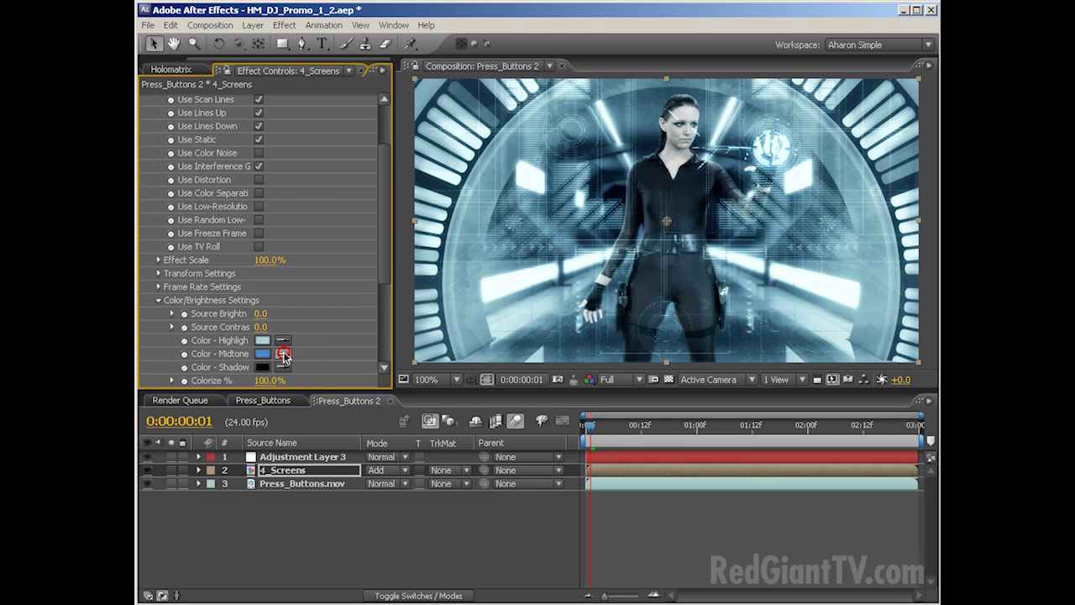
click(487, 114)
Lower the 4_Screens layer's opacity to 60%
click(159, 301)
drag(787, 427, 904, 427)
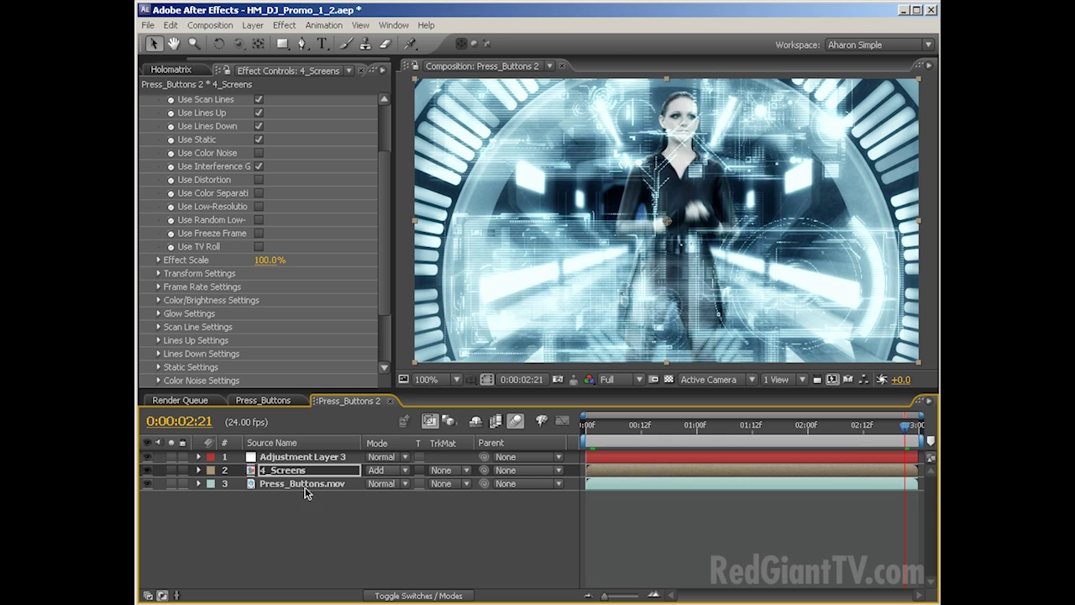
key(t)
click(377, 484)
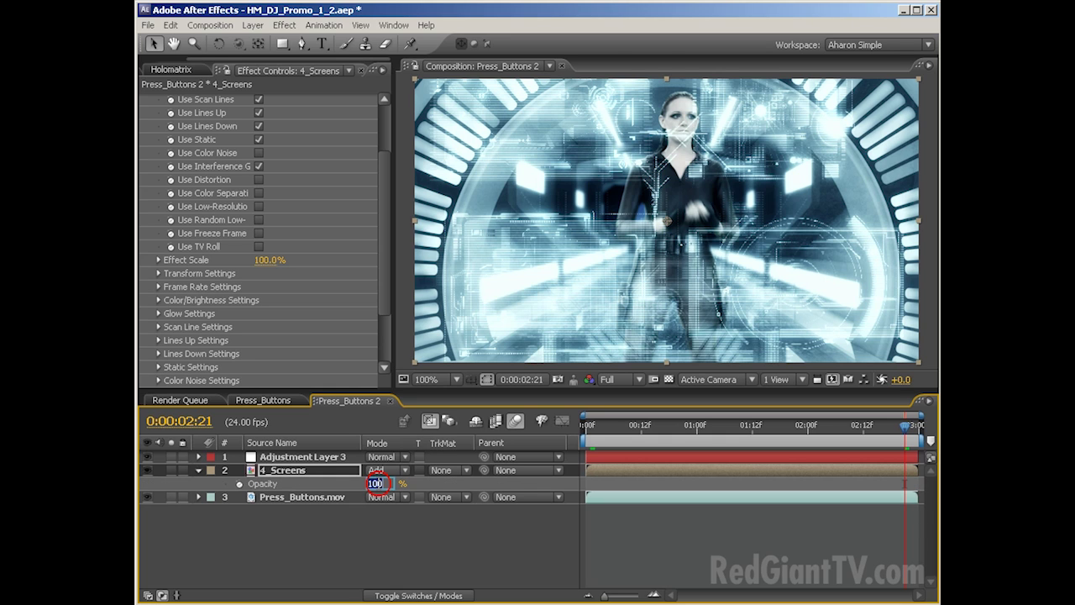
text(60)
key(Return)
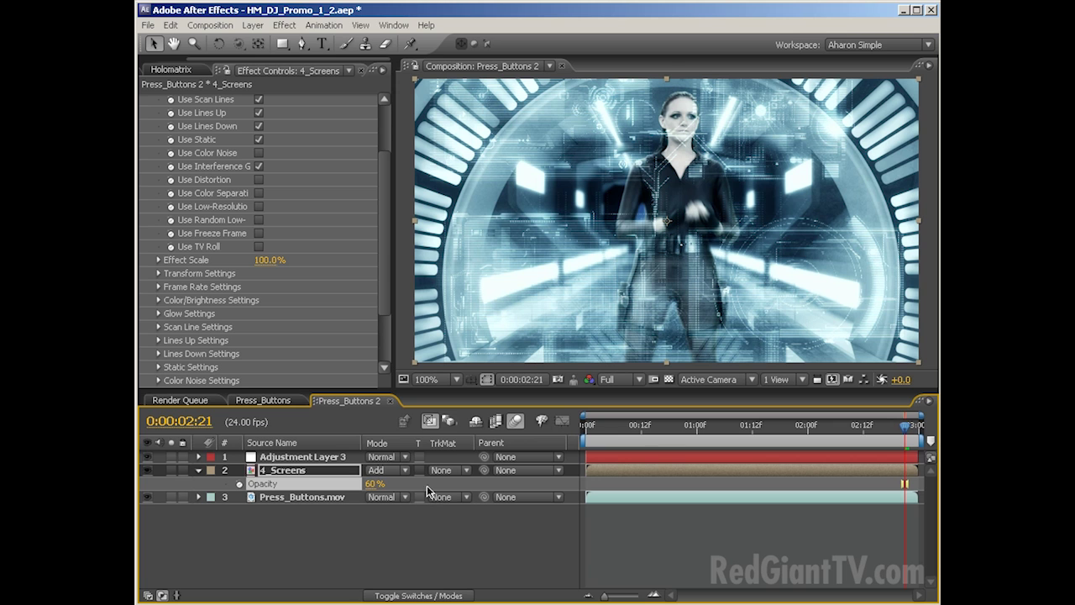
Review the shot and move the 60% Opacity keyframe to 0:00:02:13
drag(631, 427, 665, 427)
key(Page_Down)
key(Page_Down)
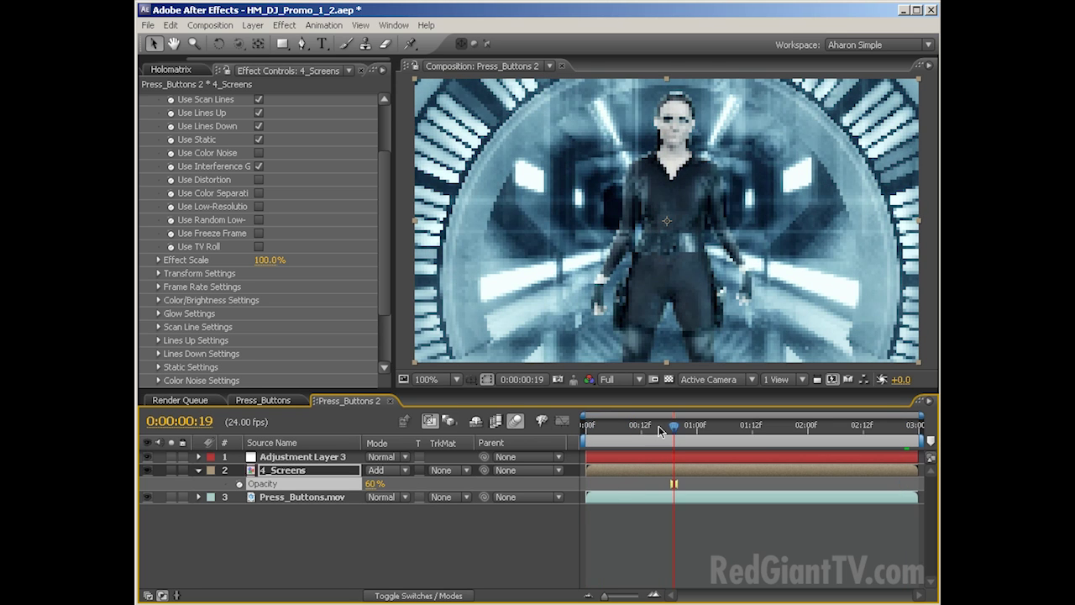
drag(804, 428, 868, 431)
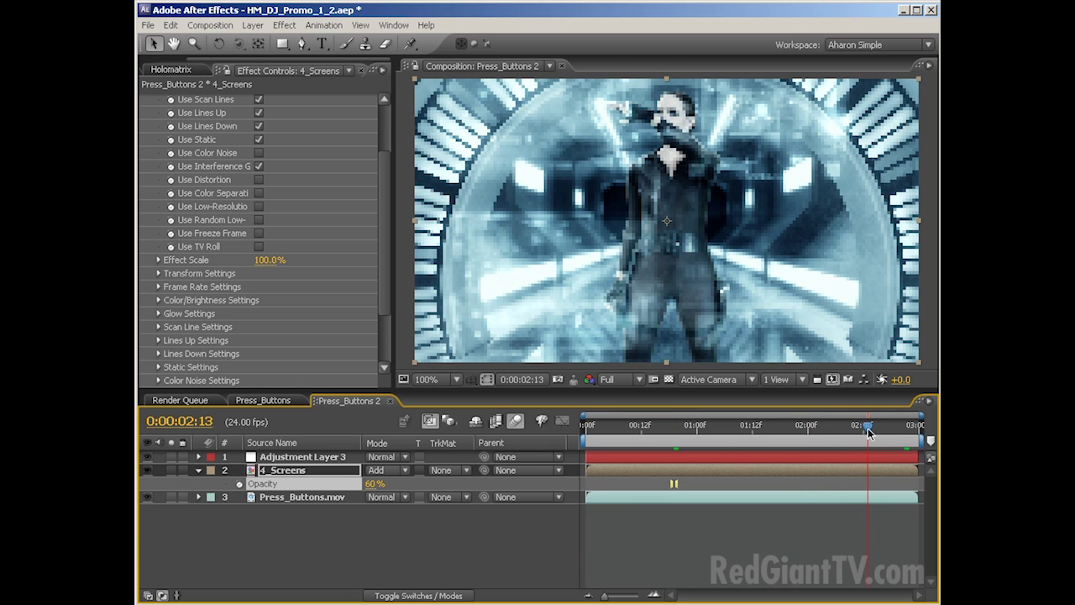
key(ctrl+x)
key(ctrl+v)
Add a new adjustment layer on top of the layer stack
click(337, 457)
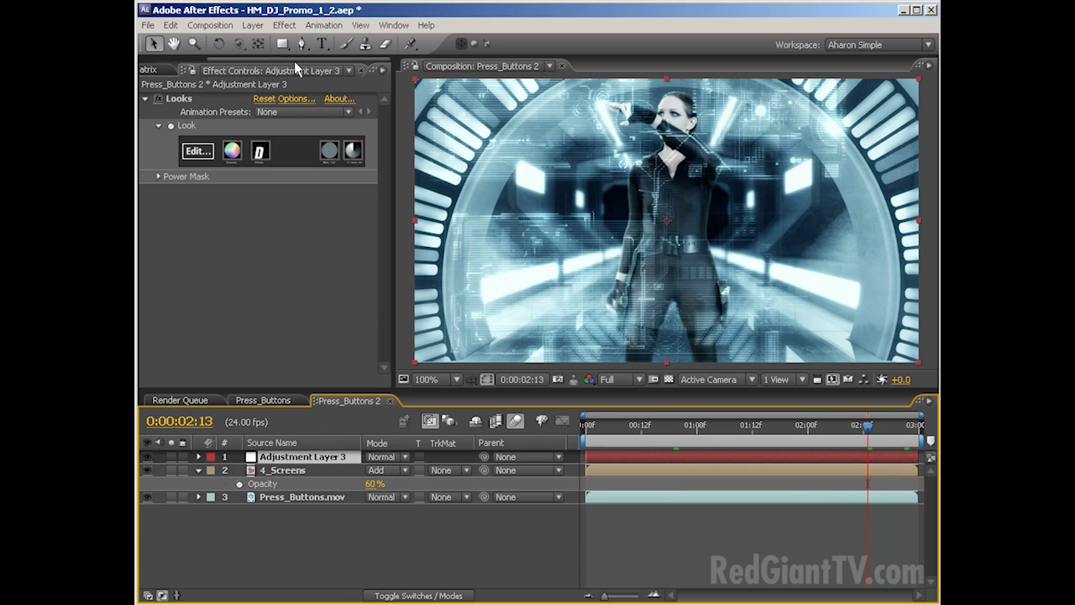
click(254, 24)
mouse_move(365, 42)
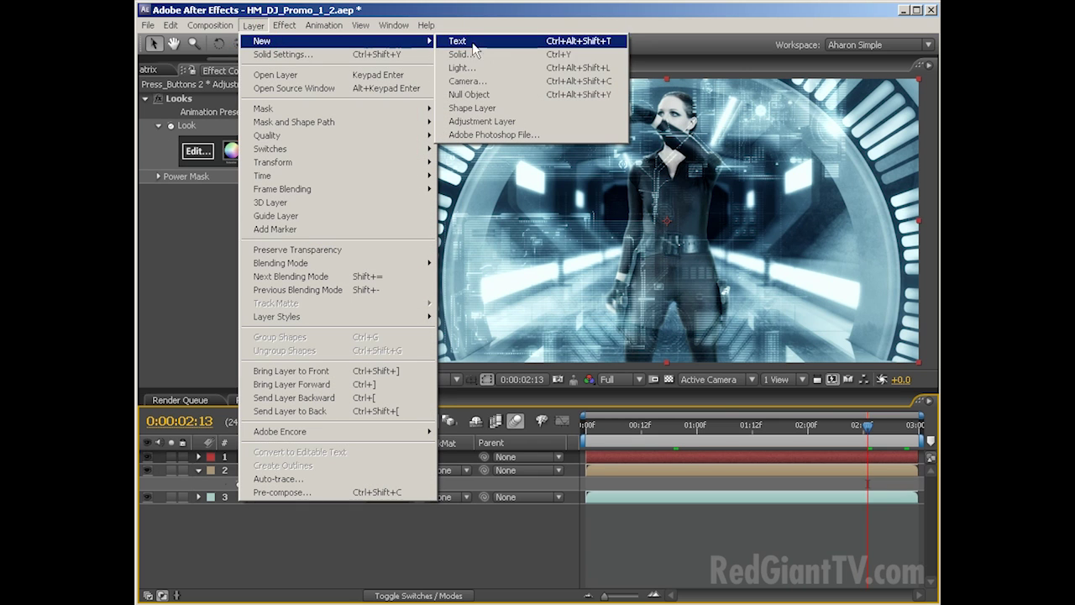
click(483, 121)
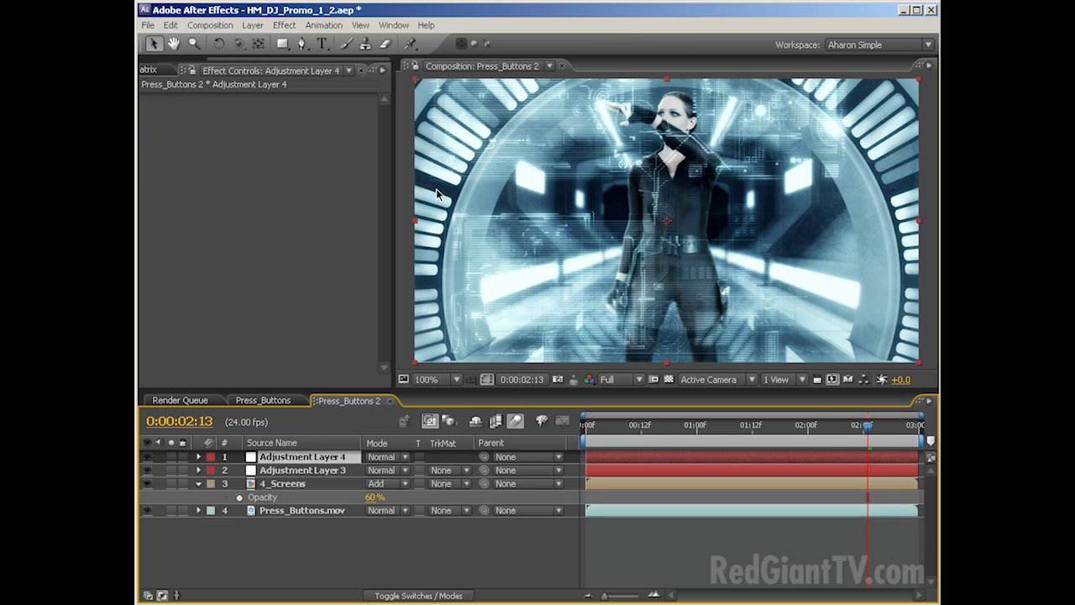
Apply Magic Bullet Looks to Adjustment Layer 4 and open its look editor
click(284, 25)
click(300, 53)
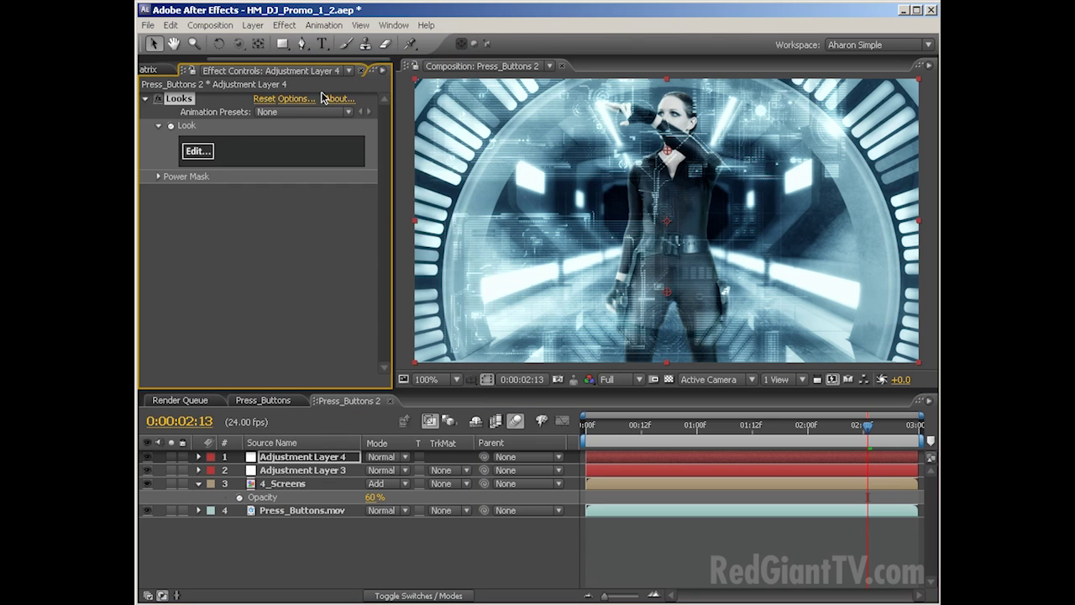
click(208, 155)
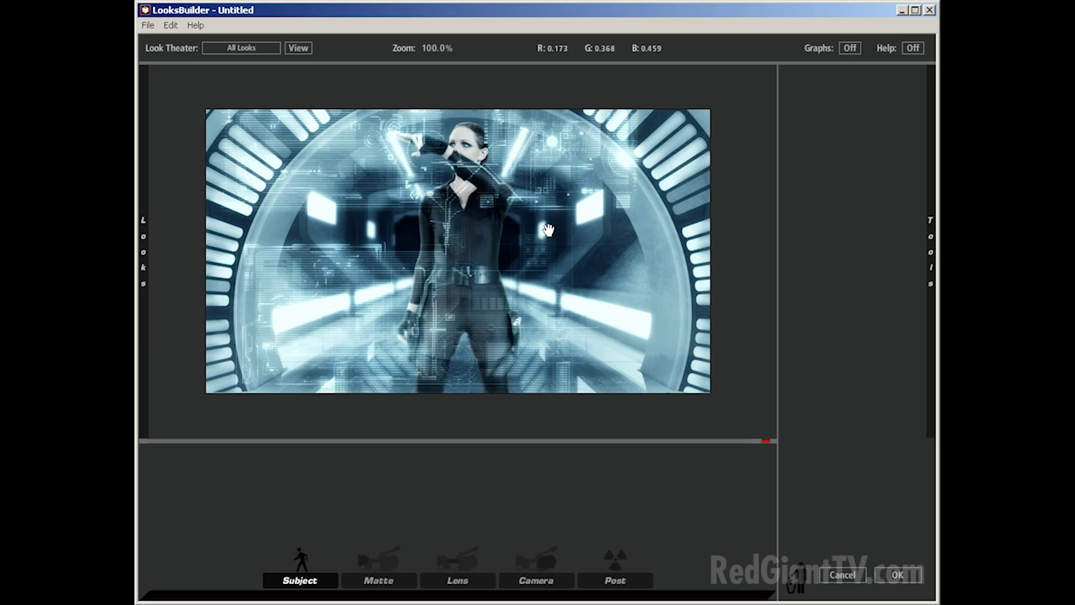
Pick the Bistrocity look from Popular Film and apply it back in After Effects
mouse_move(148, 269)
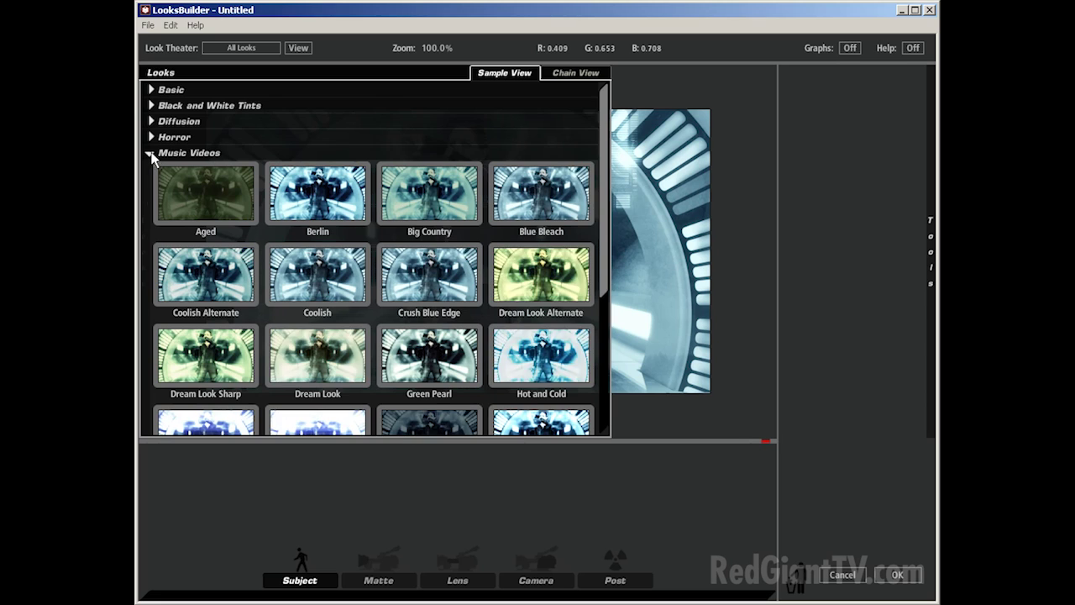
click(149, 154)
click(150, 169)
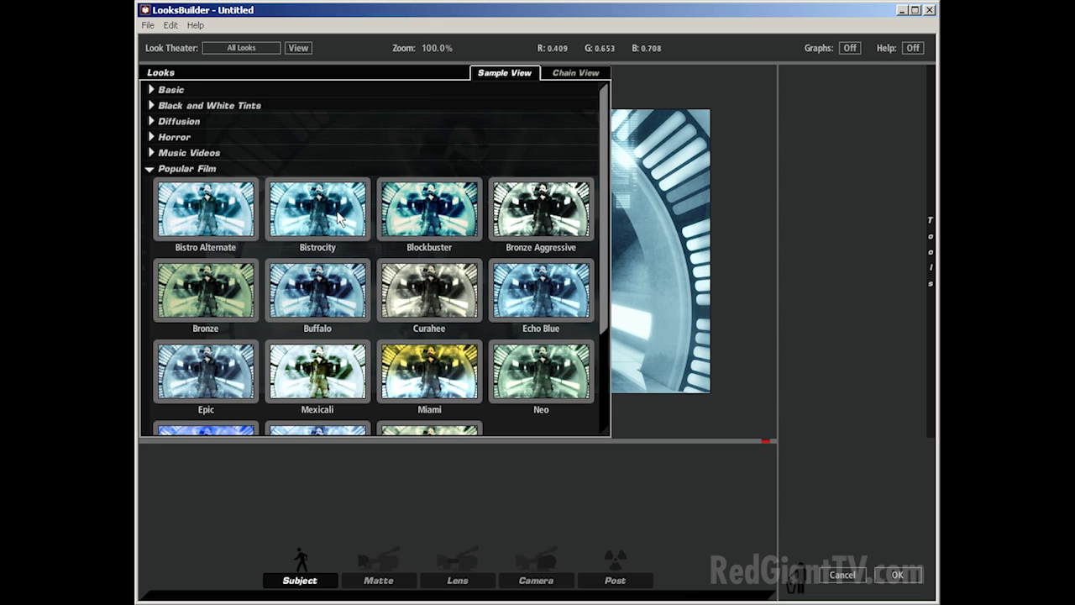
click(340, 216)
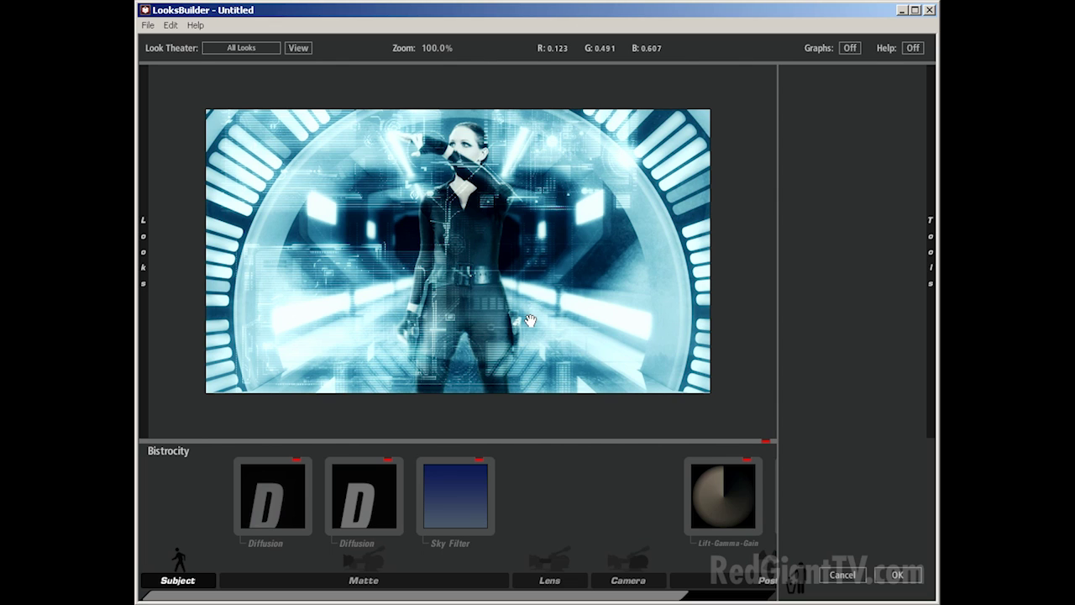
click(897, 573)
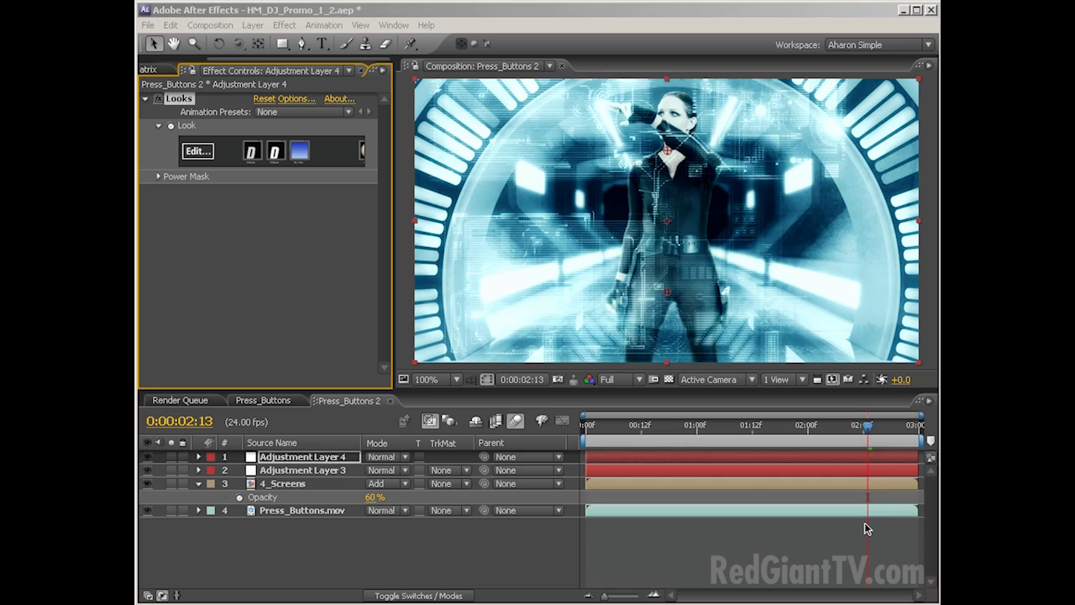
click(321, 557)
key(KP_0)
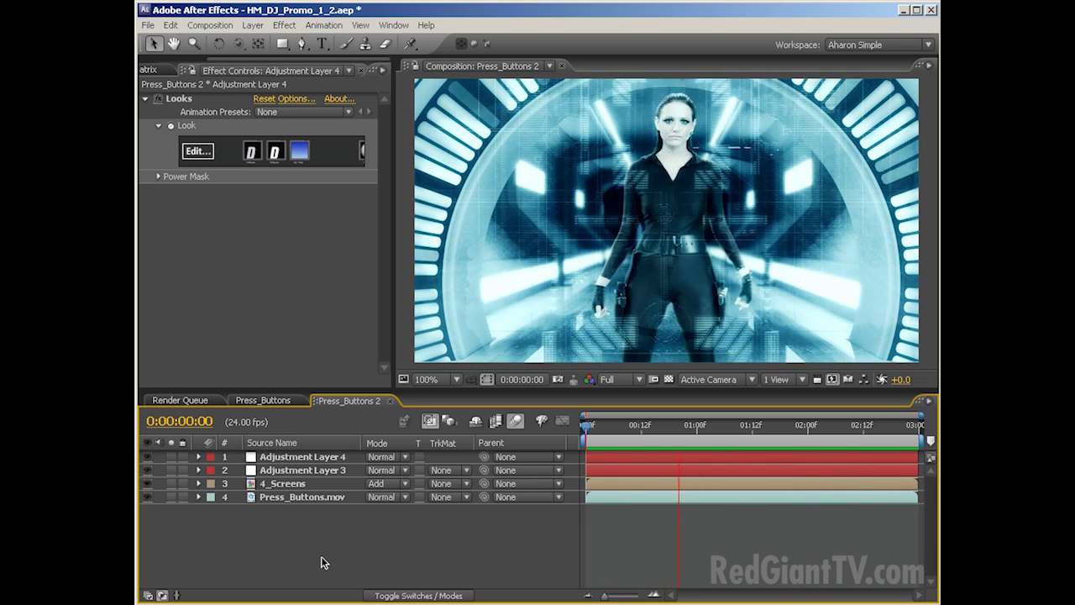
click(286, 485)
Parent 4_Screens to Press_Buttons.mov and set frame-0 Position and Scale keyframes on the footage
drag(484, 489, 293, 496)
click(294, 497)
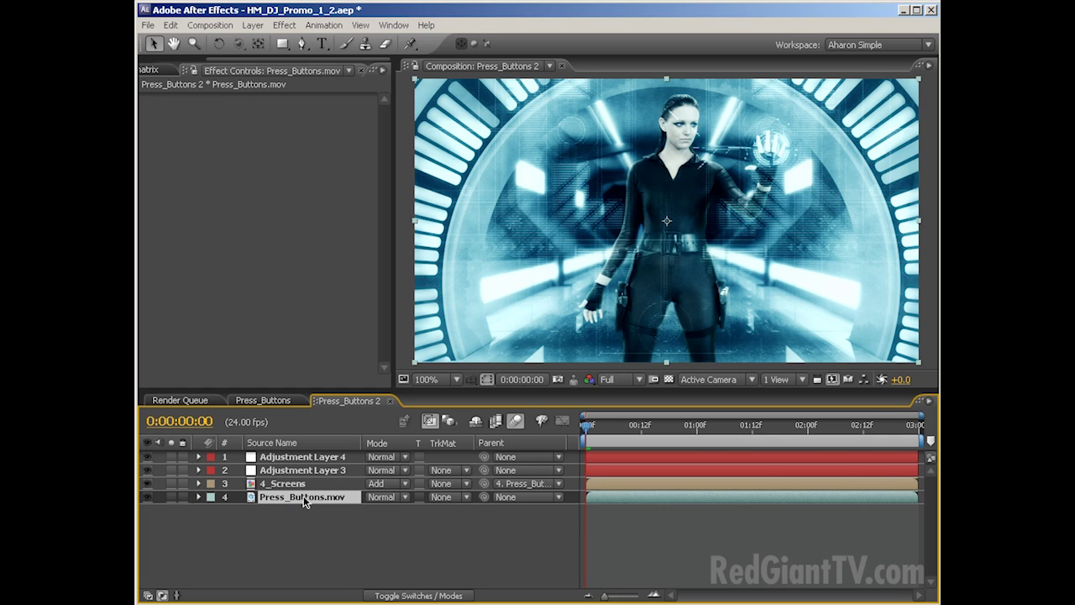
key(p)
key(shift+s)
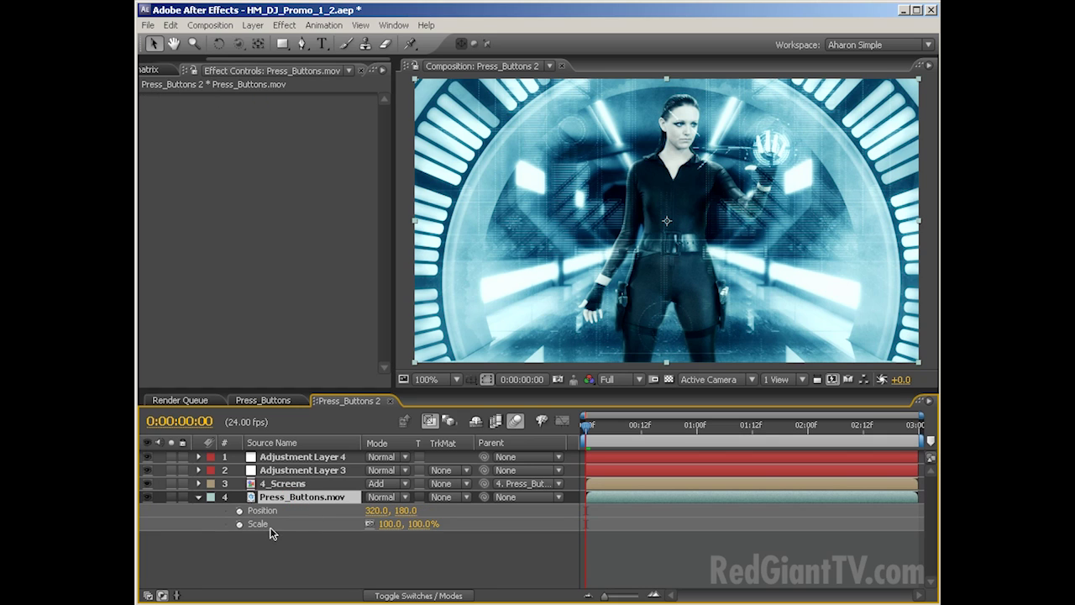
click(239, 511)
click(239, 524)
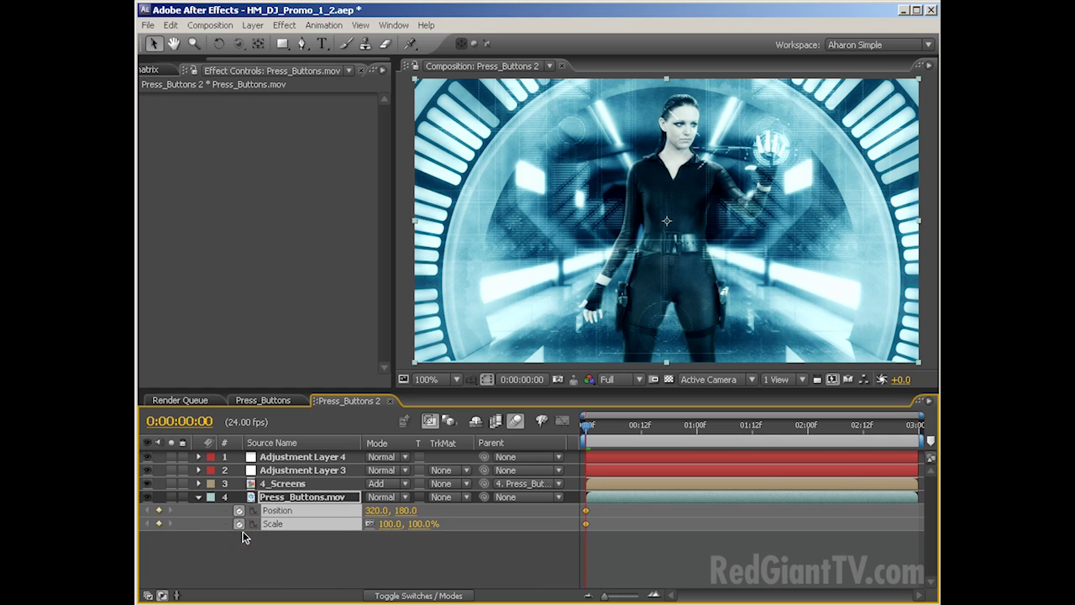
At 0:00:02:23, scale the footage to 108% and nudge its Position to 320, 194
click(905, 434)
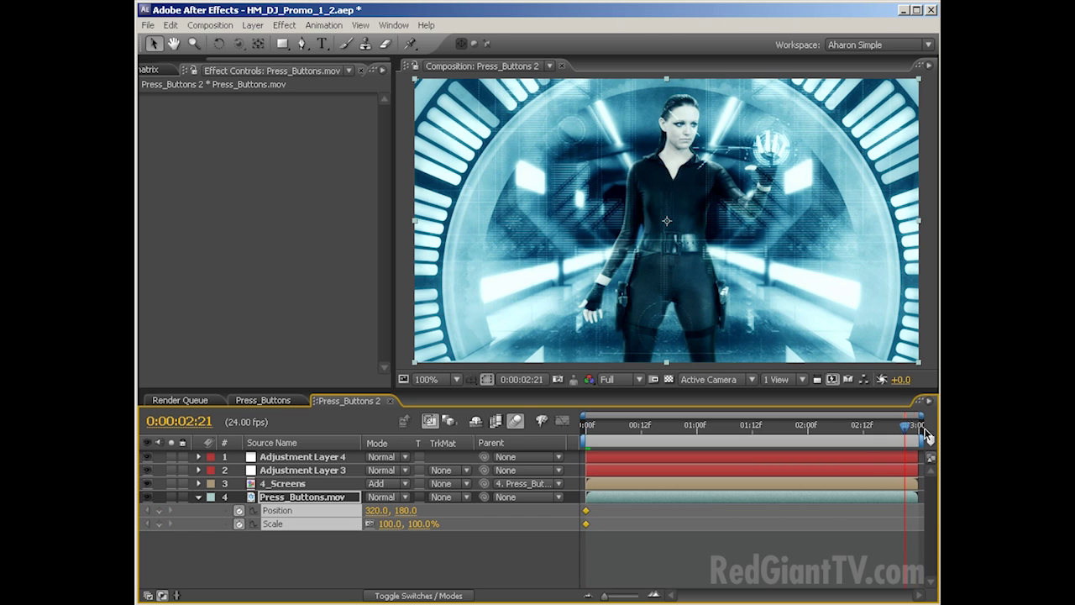
click(926, 433)
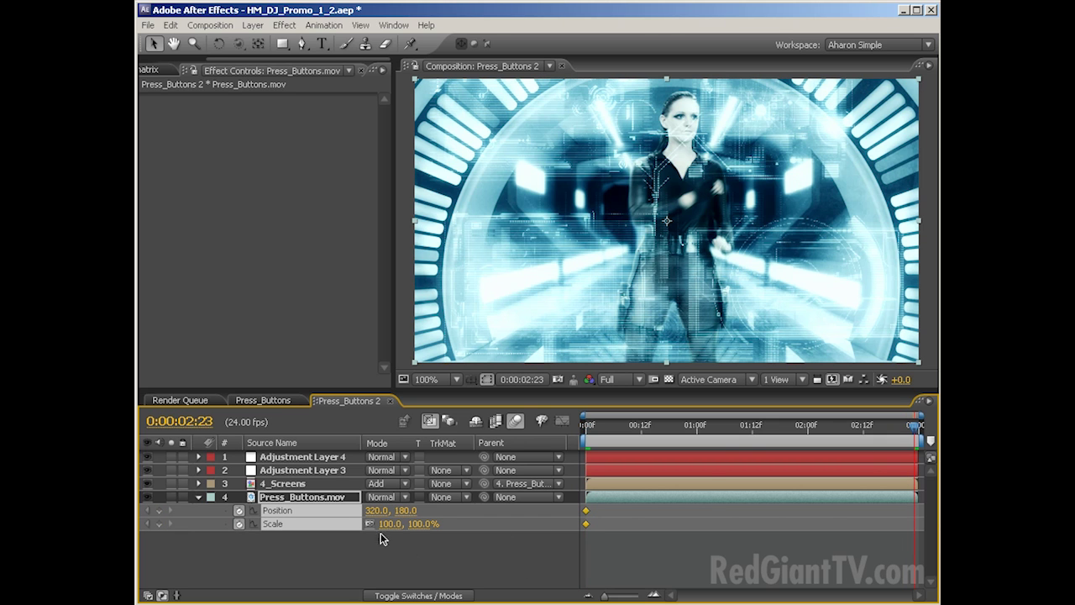
click(389, 523)
text(108)
key(Return)
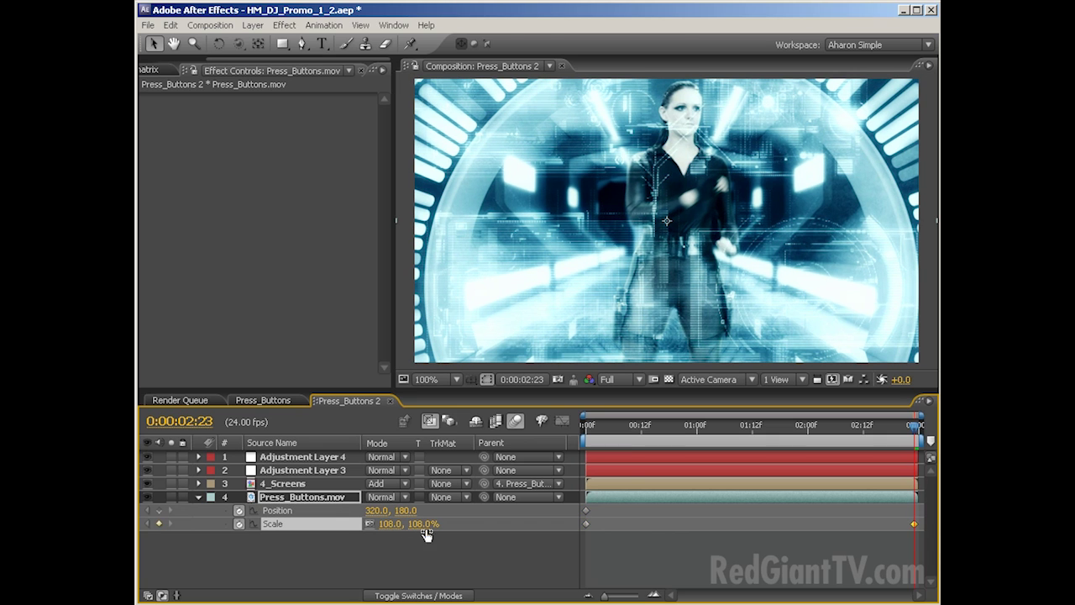
click(664, 189)
key(shift+Down)
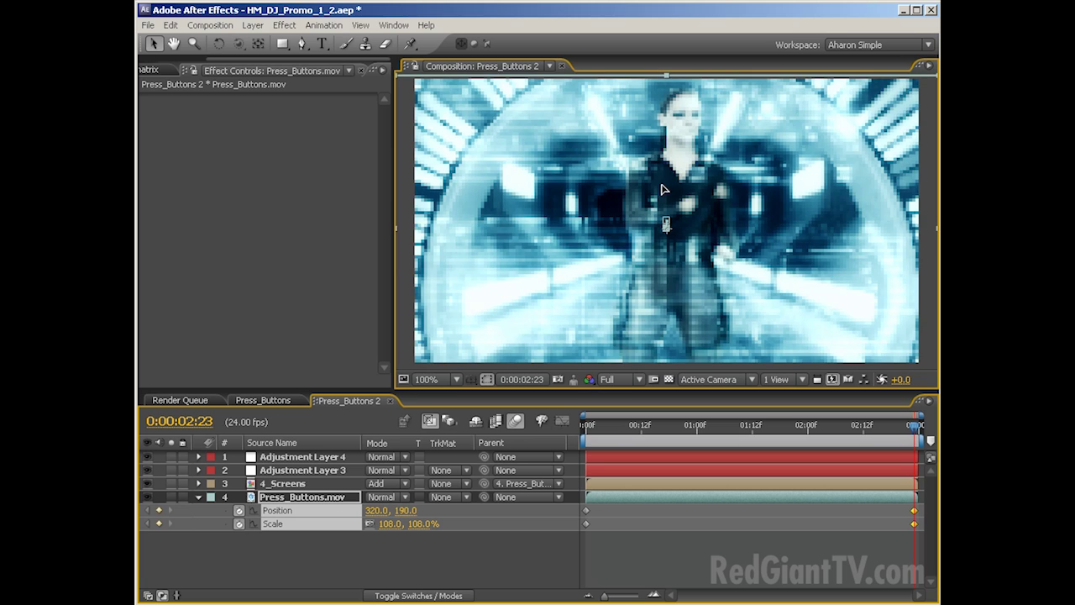
key(Down)
key(Down)
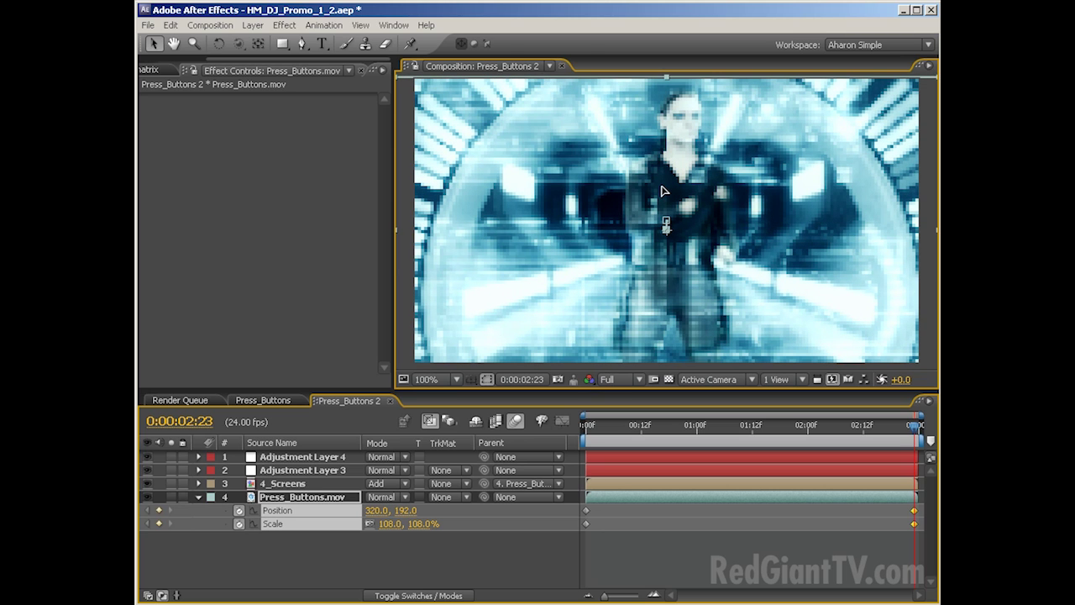
key(Down)
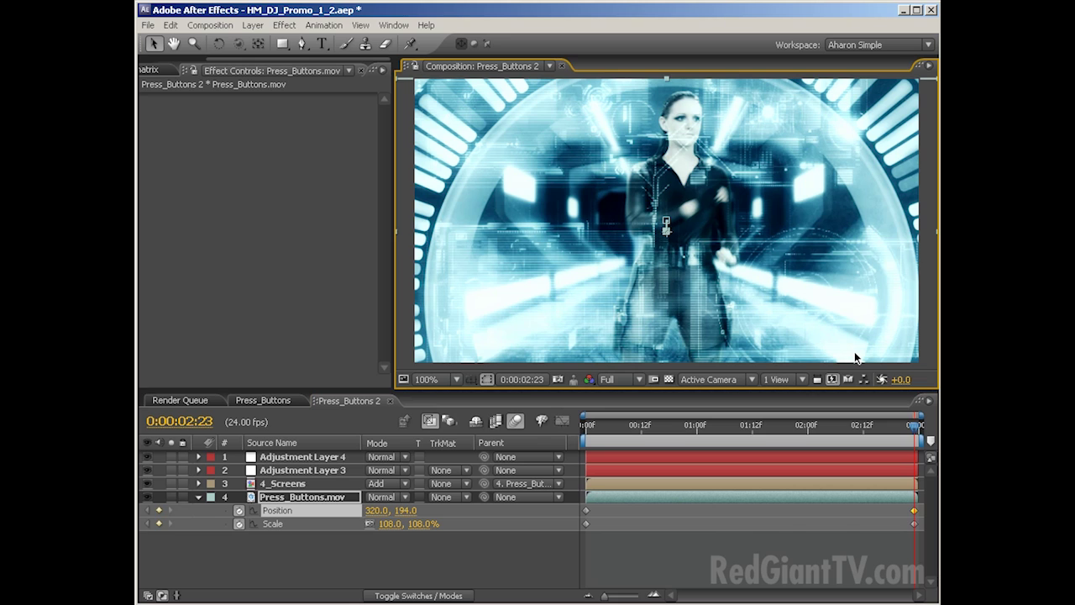
key(Down)
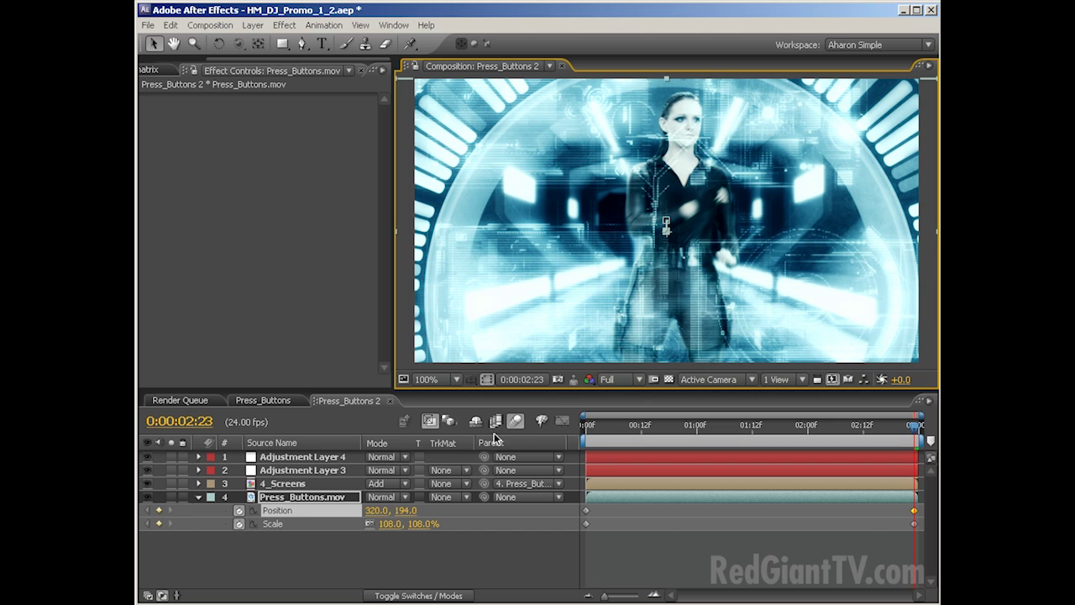
Set frame-0 Position and Scale keyframes on the 4_Screens layer
click(592, 427)
drag(586, 428, 583, 427)
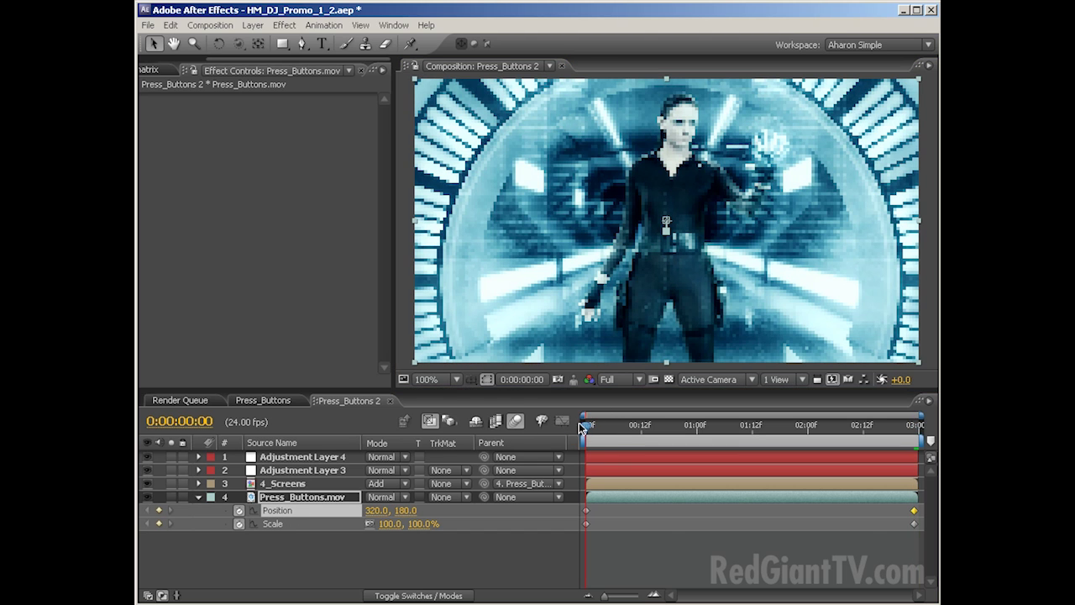
click(274, 486)
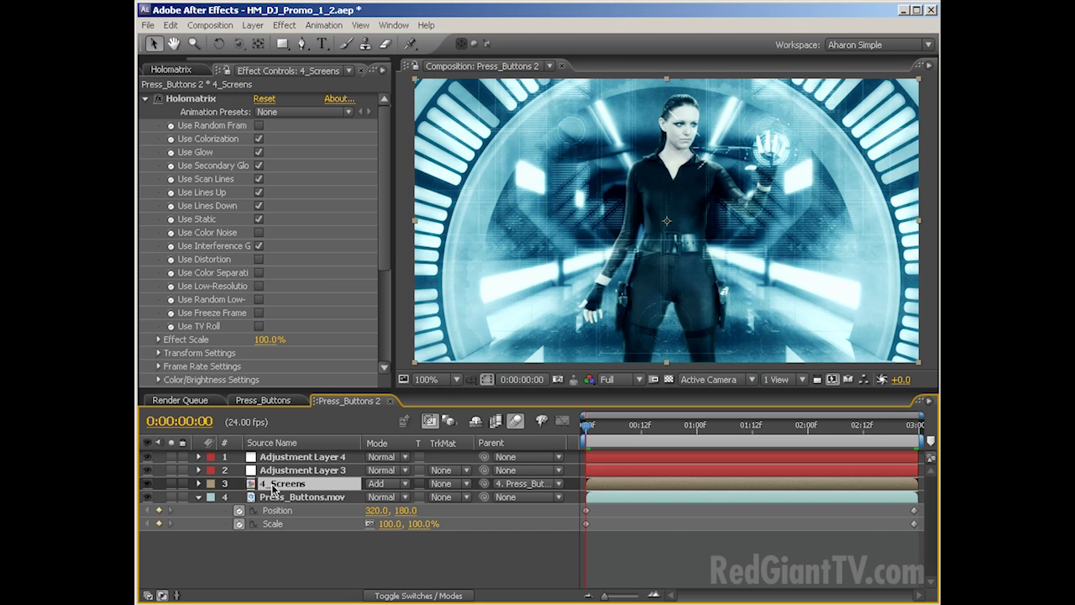
key(p)
key(shift+s)
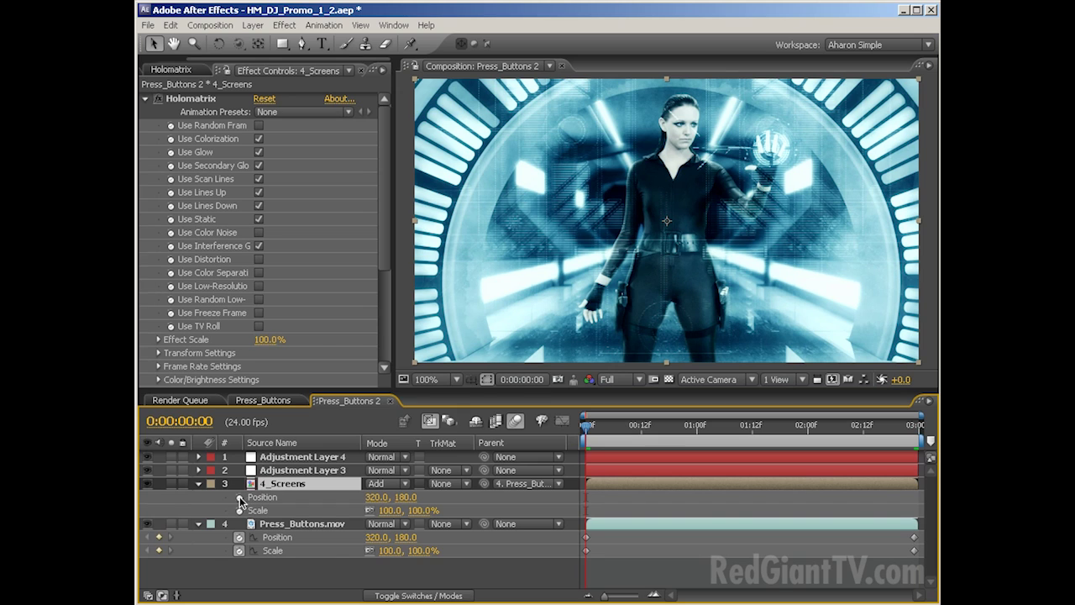
drag(241, 499, 241, 510)
On the last frame, scale 4_Screens to 106%, nudge it down, and preview the push-in
drag(903, 425, 924, 431)
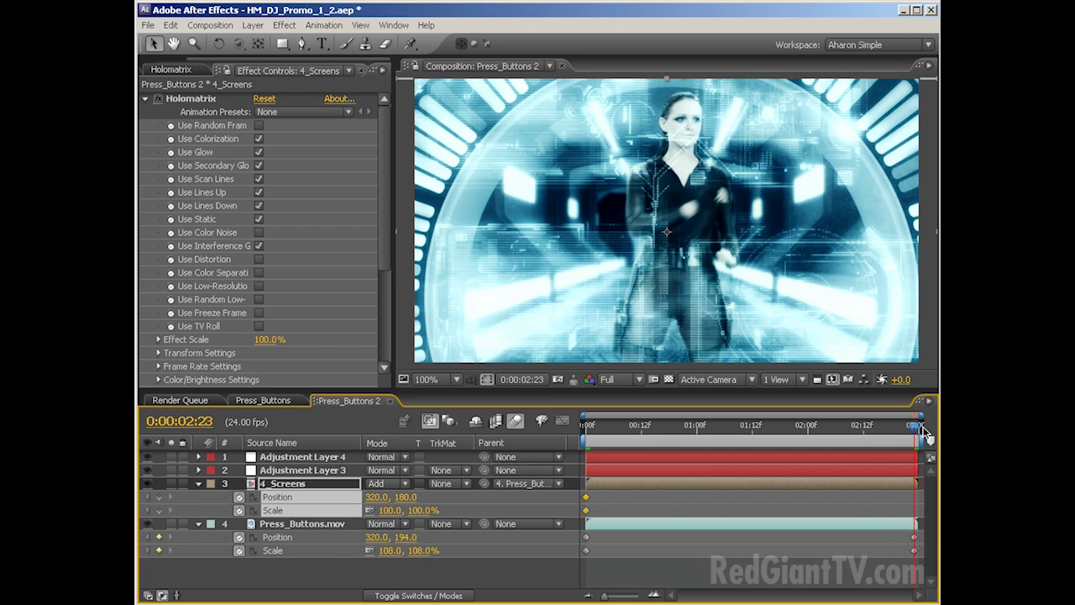
click(388, 511)
text(10)
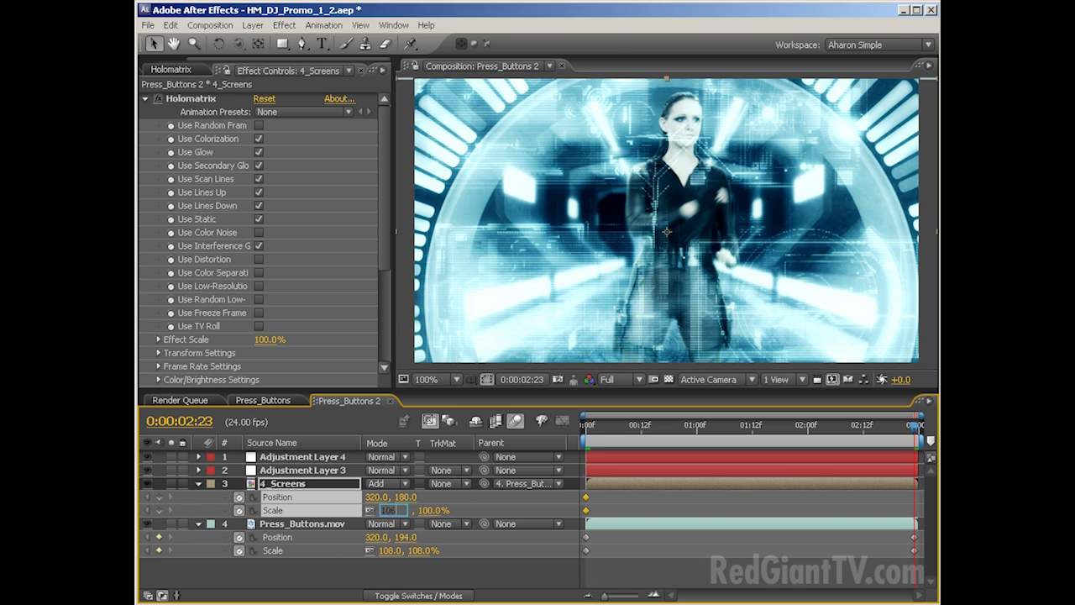
text(6)
key(Return)
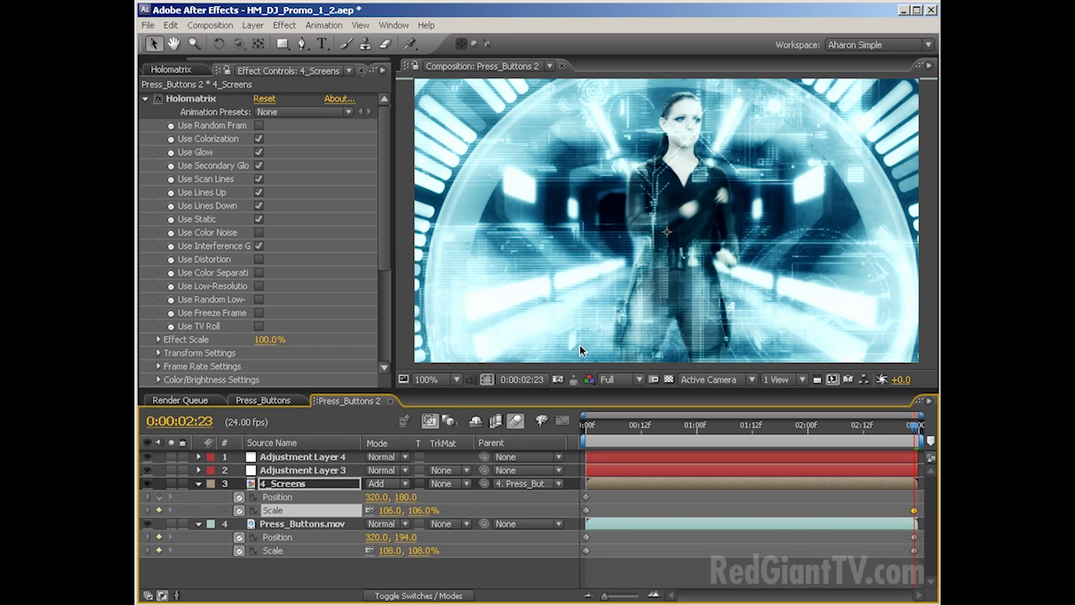
click(637, 160)
key(Down)
key(Down)
key(Down)
key(Down)
key(Down)
key(Down)
key(Down)
key(Down)
key(Down)
key(Down)
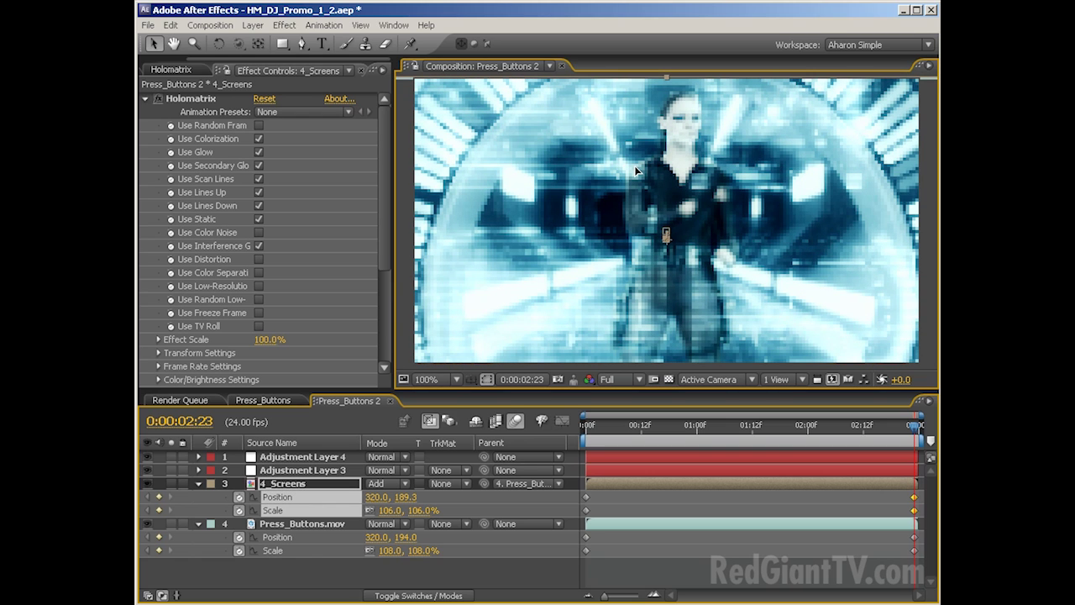
key(Down)
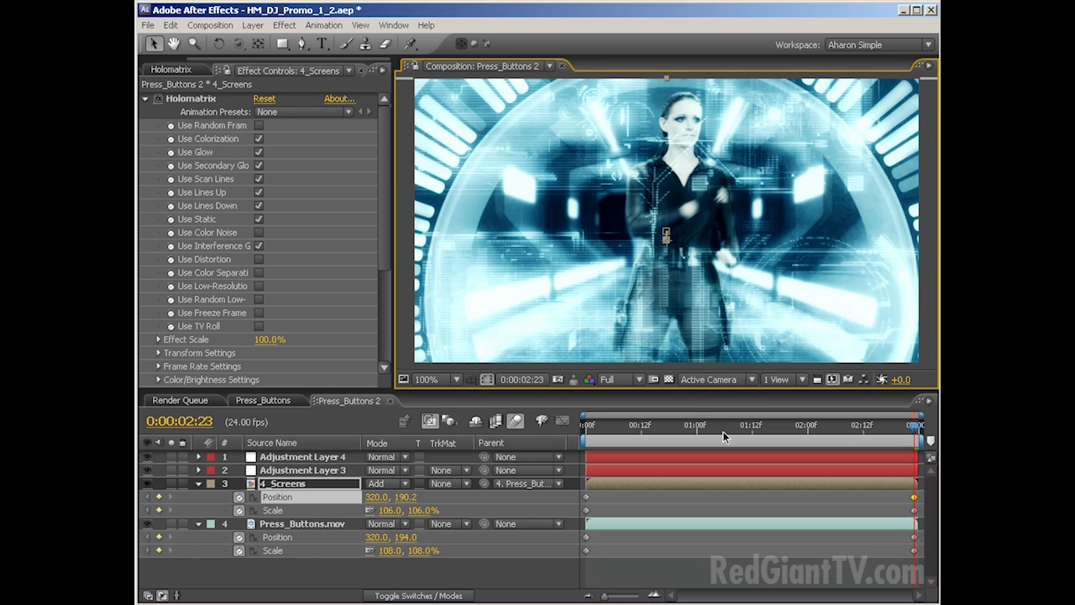
key(KP_0)
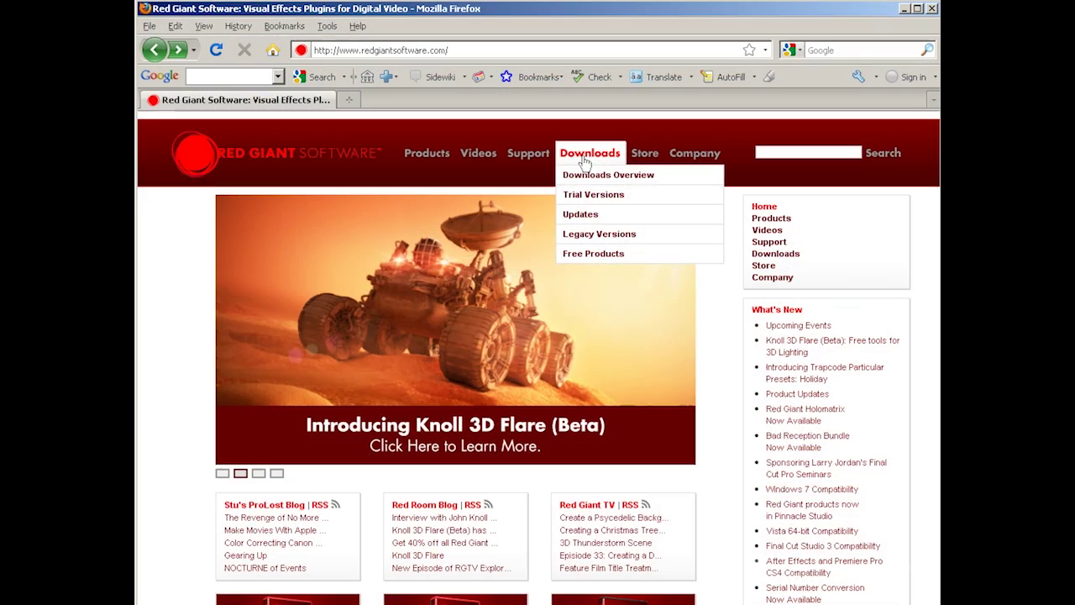
Open Red Giant's Trial Versions registration page
click(593, 195)
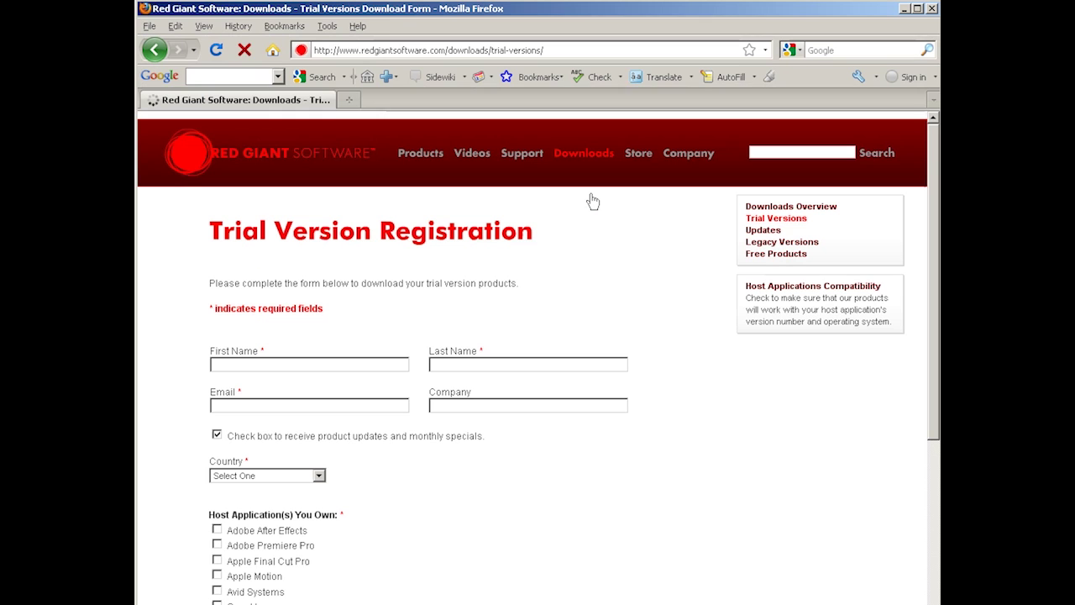